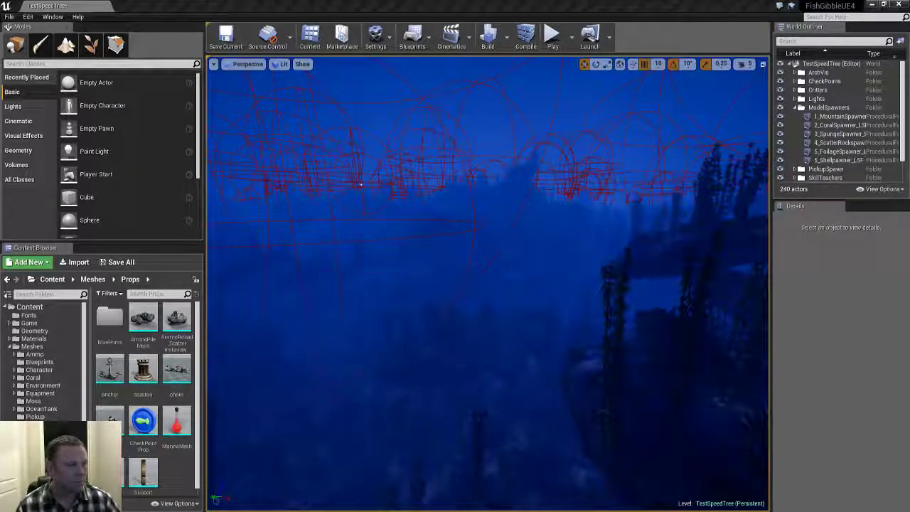
# Play the TestSpeedTree level in the editor viewport at full screen
pyautogui.moveTo(559, 281); pyautogui.dragTo(505, 281, button='right')
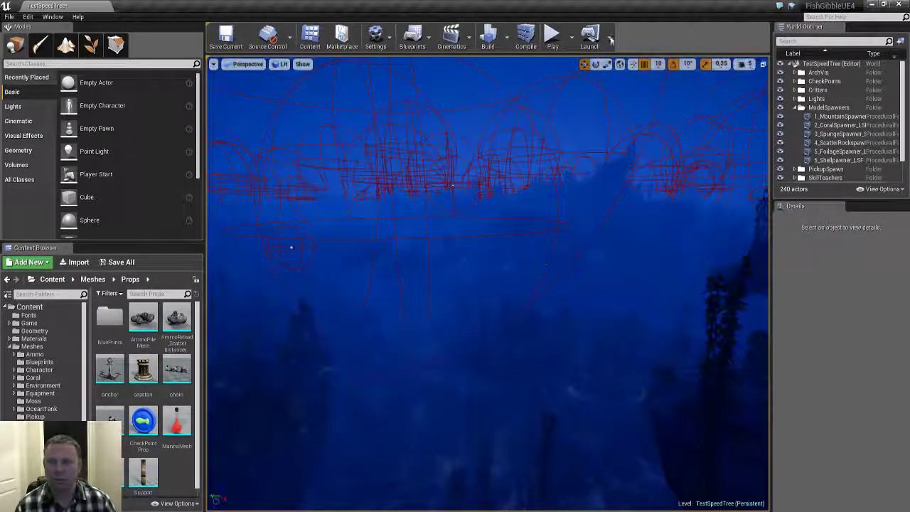
pyautogui.click(551, 37)
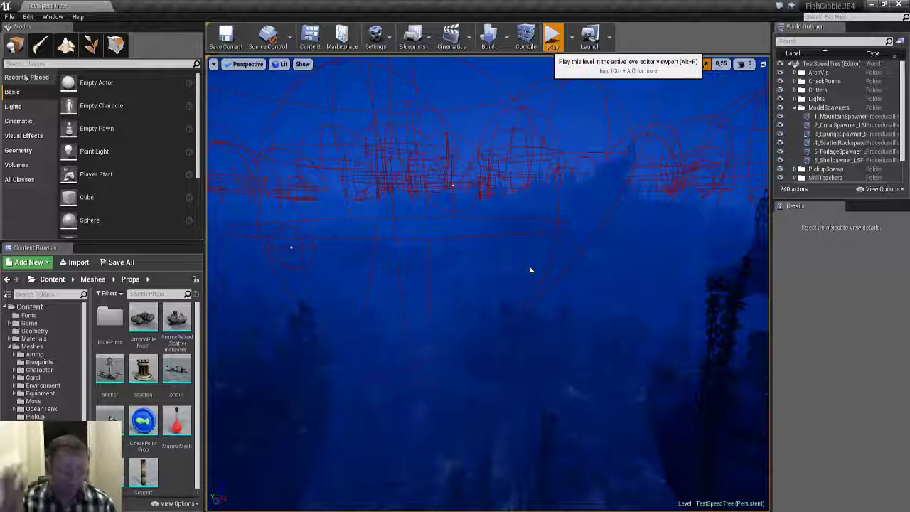
pyautogui.hotkey('alt', 'p')
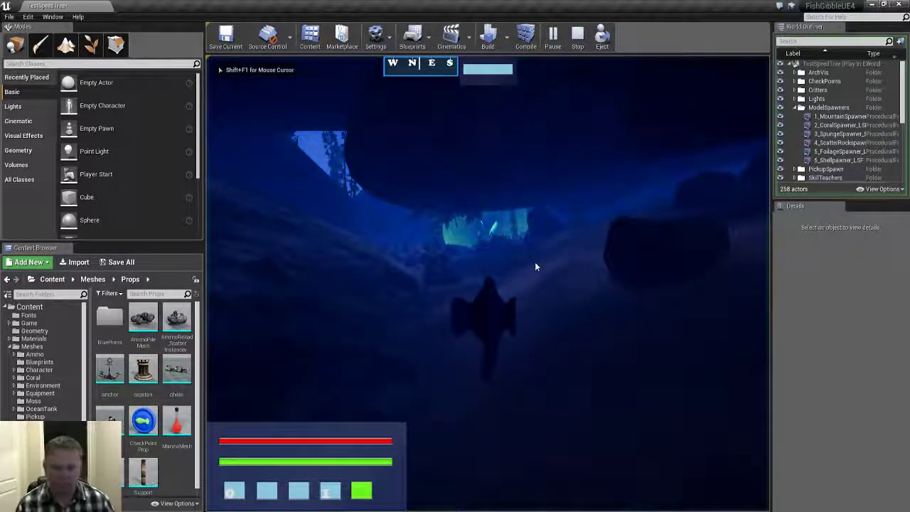
pyautogui.press('F11')
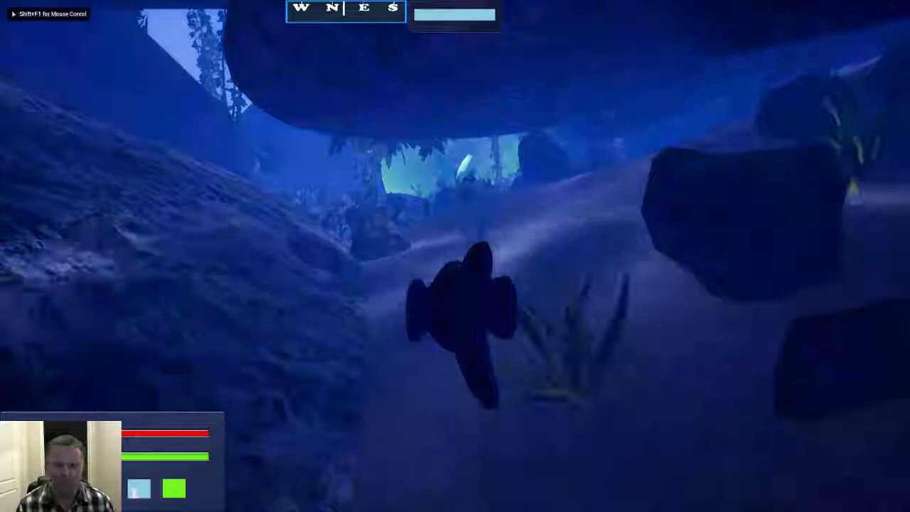
# Swim the fish character through the kelp and examine the moving school of fish, ending the play session when done
pyautogui.press('w')
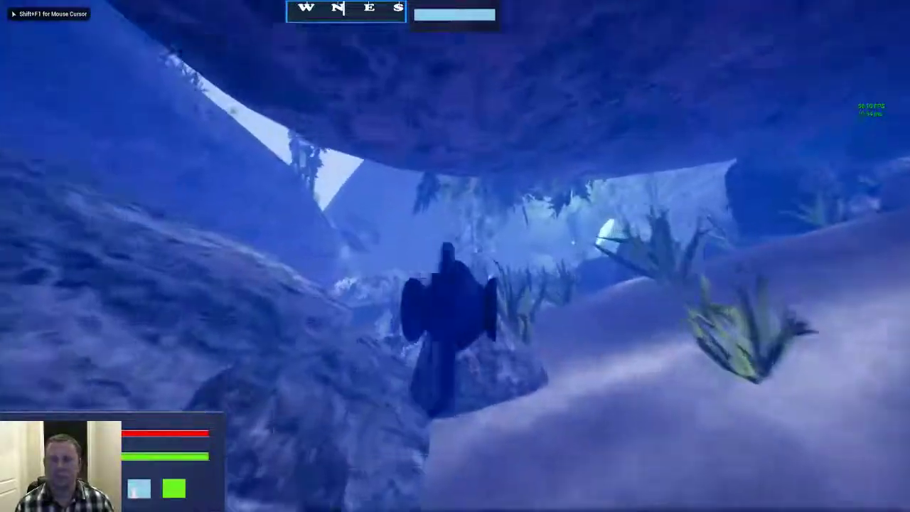
pyautogui.press('w')
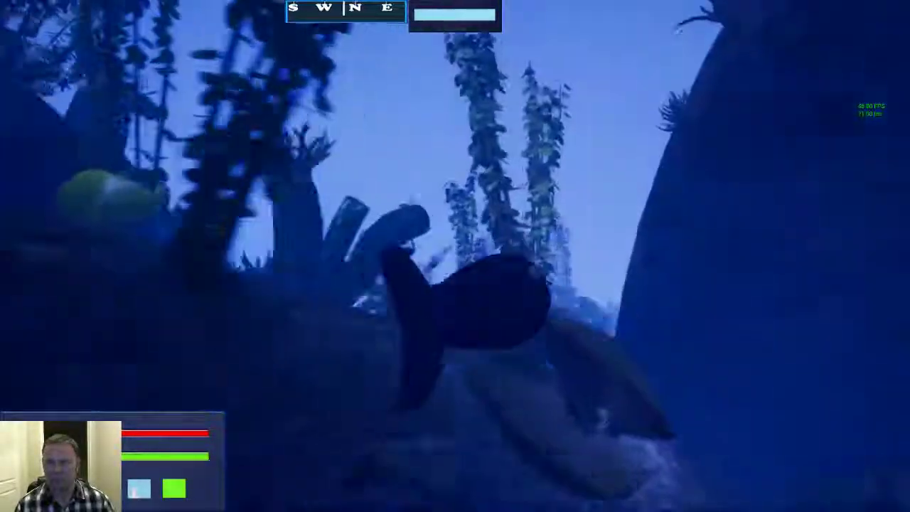
pyautogui.press('w')
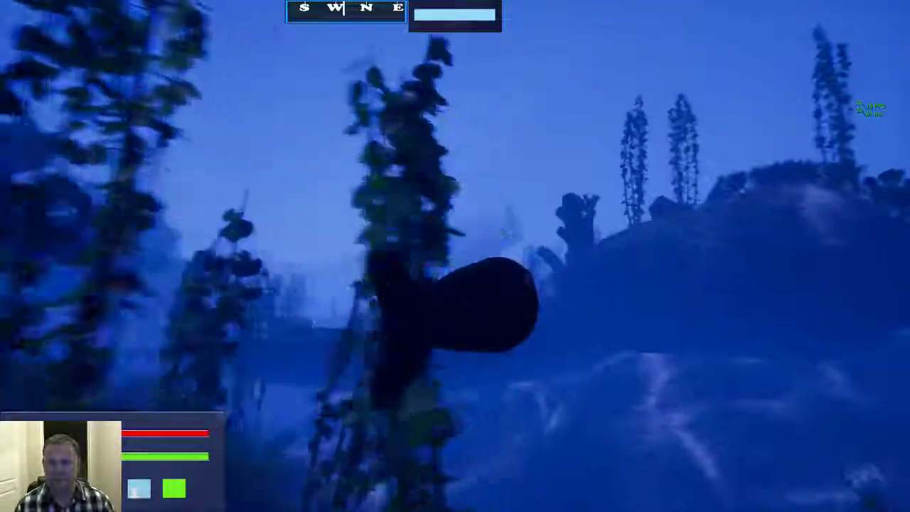
pyautogui.press('w')
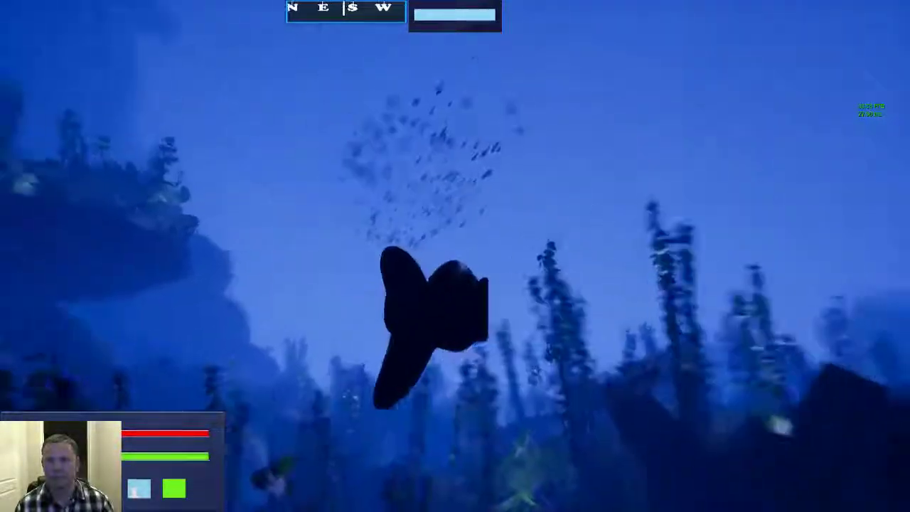
pyautogui.press('w')
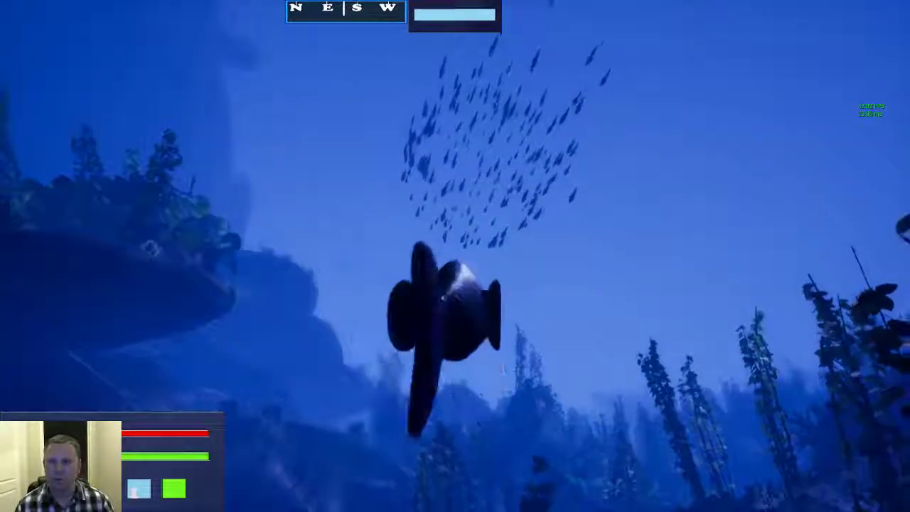
pyautogui.press('w')
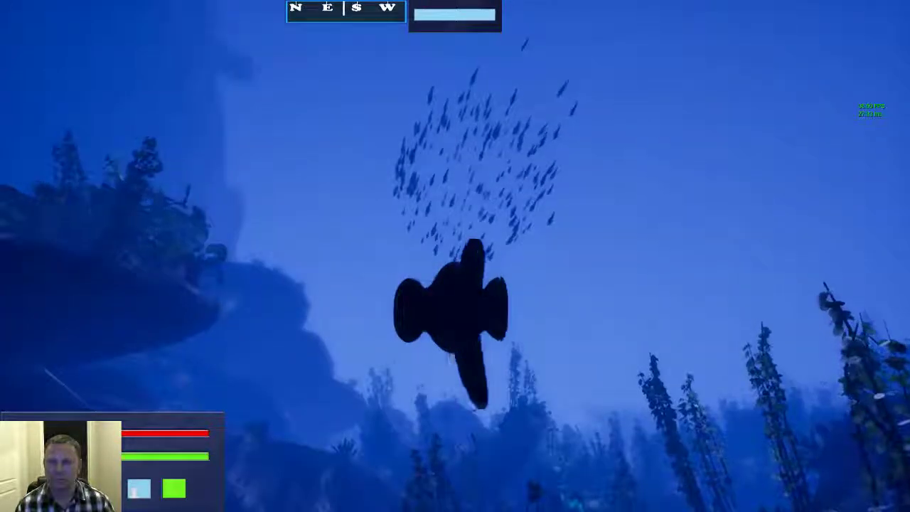
pyautogui.press('w')
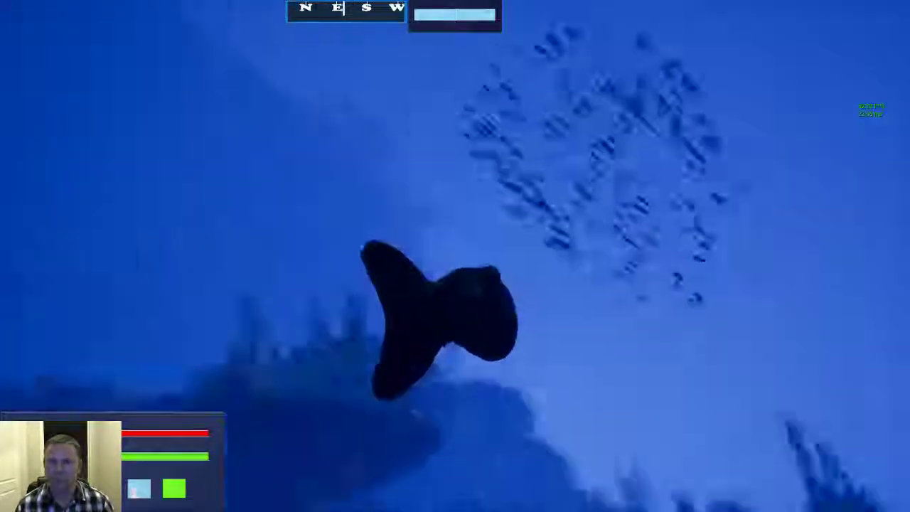
pyautogui.press('w')
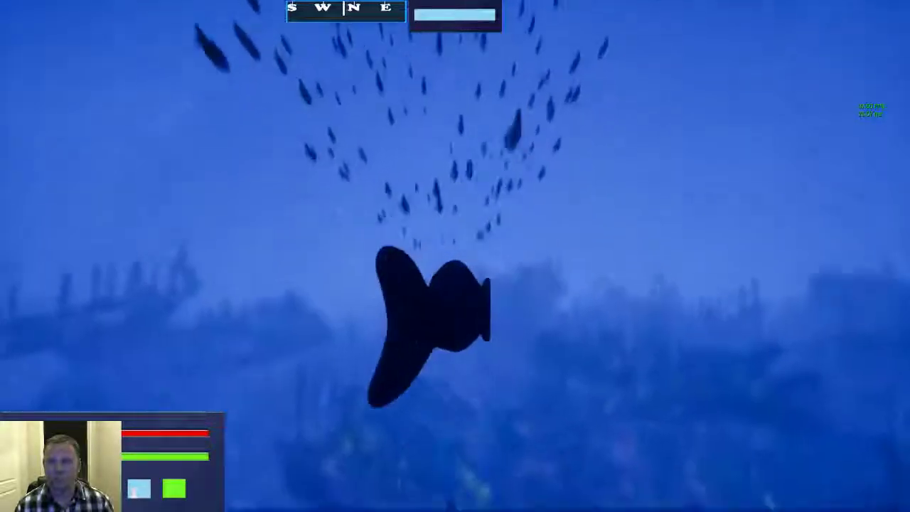
pyautogui.press('w')
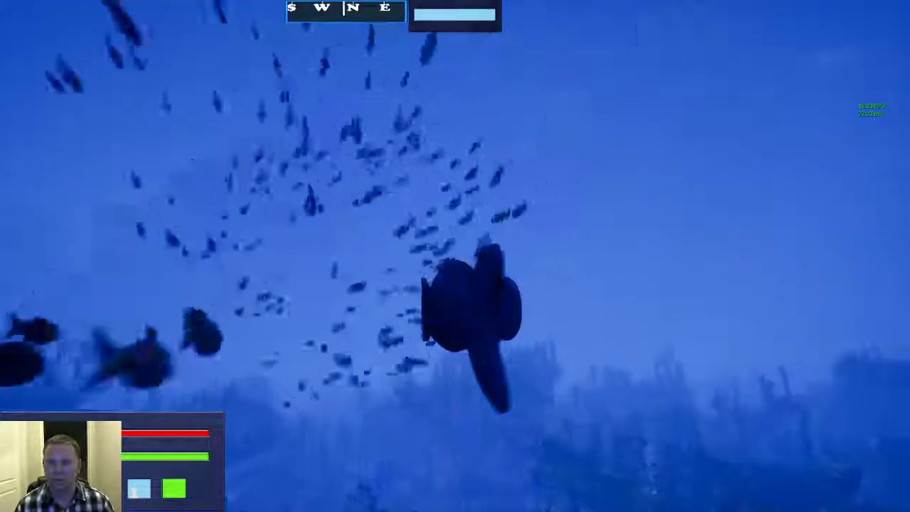
pyautogui.press('w')
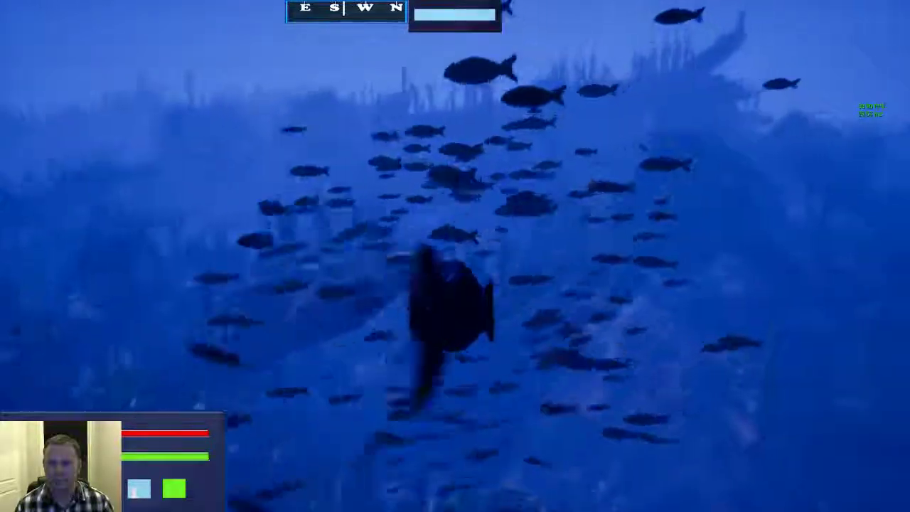
pyautogui.press('w')
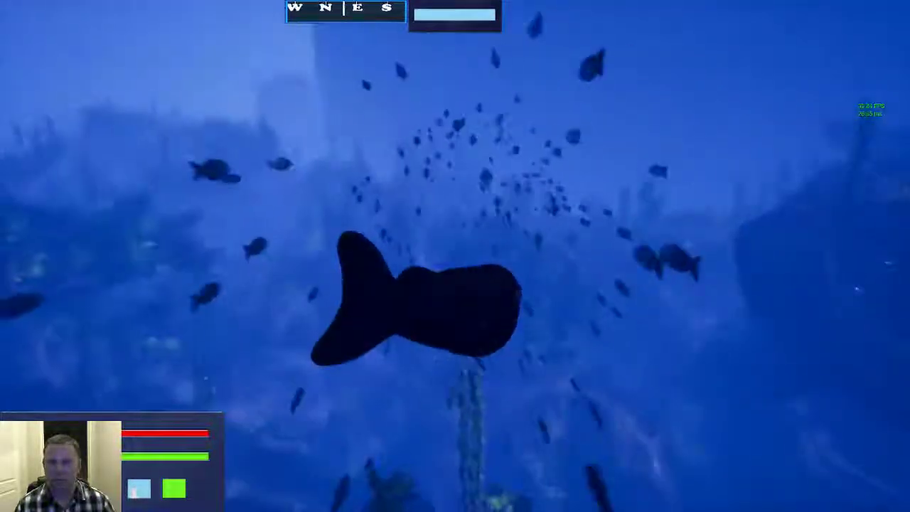
pyautogui.press('w')
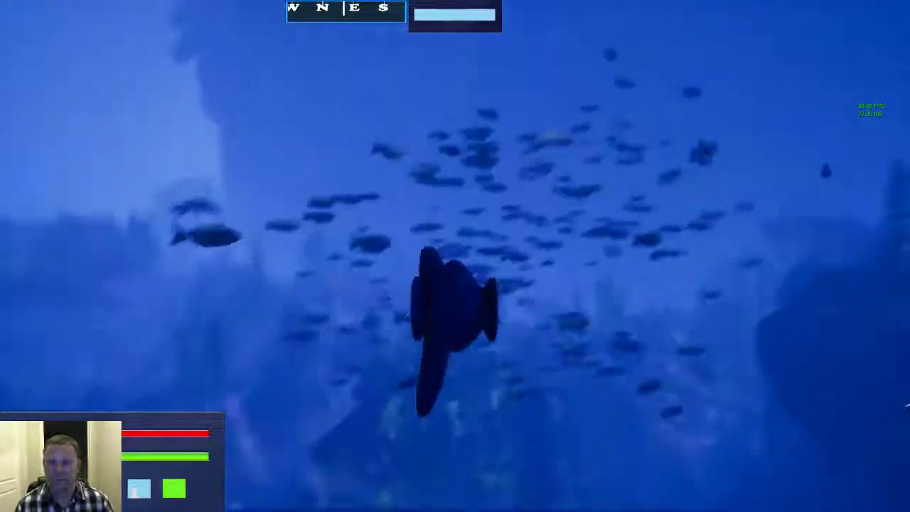
pyautogui.press('w')
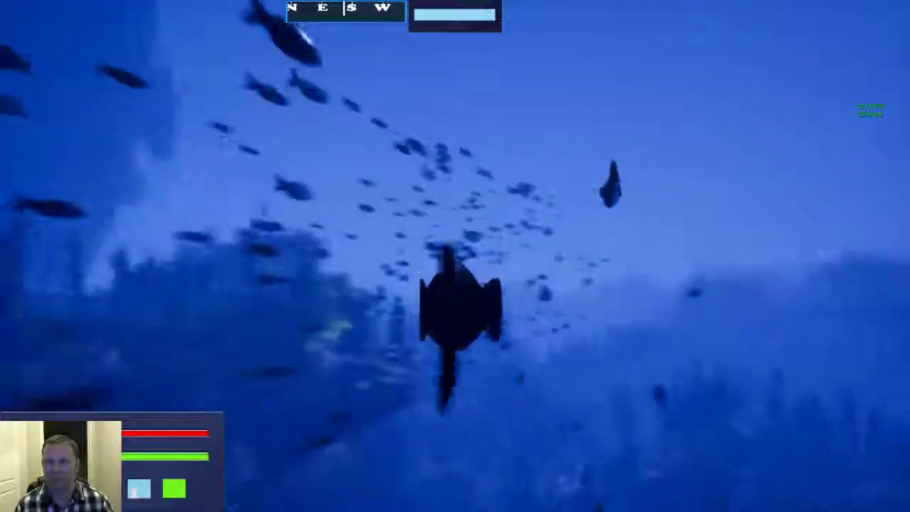
pyautogui.press('w')
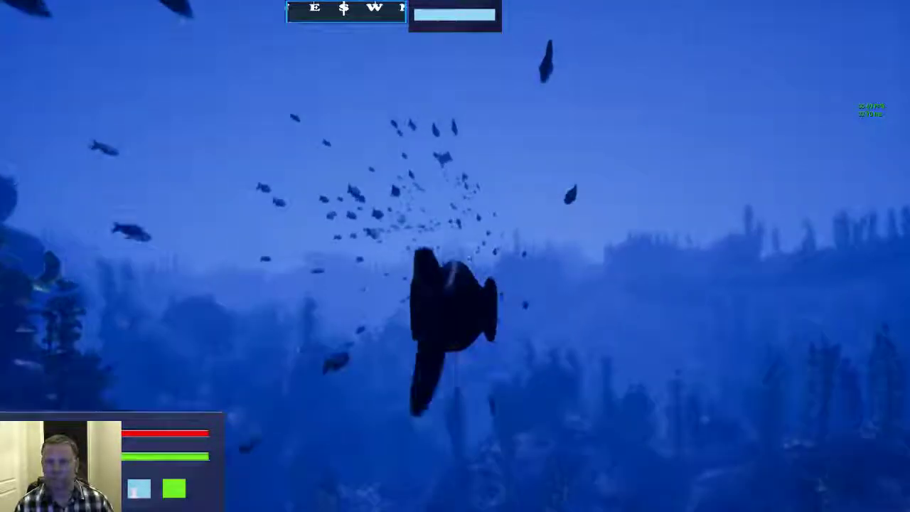
pyautogui.press('F11')
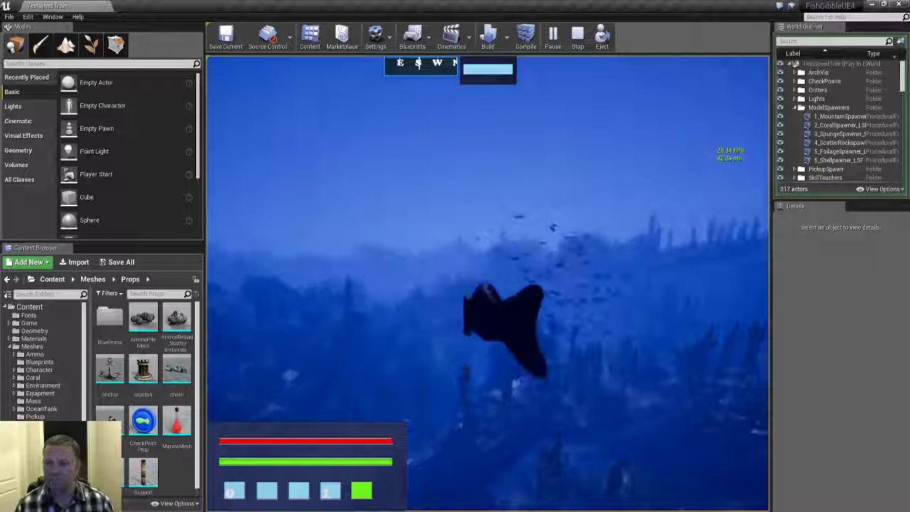
pyautogui.press('w')
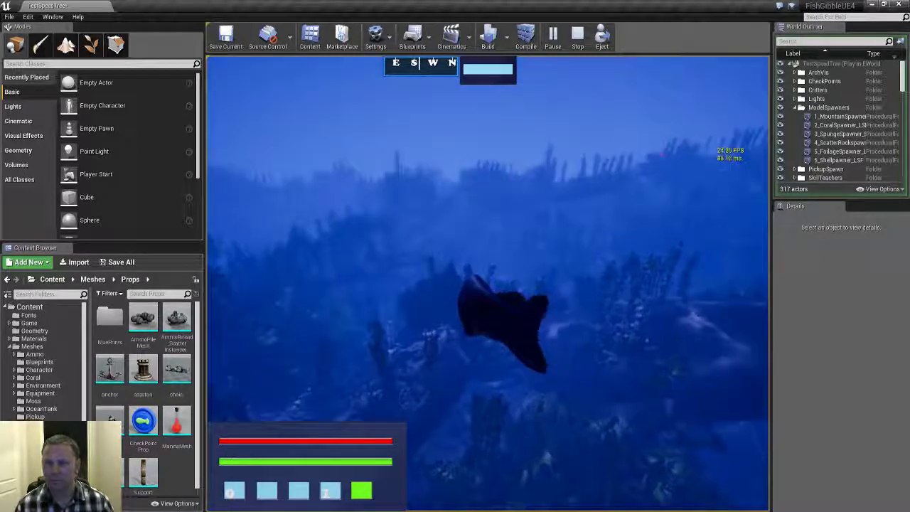
pyautogui.press('Escape')
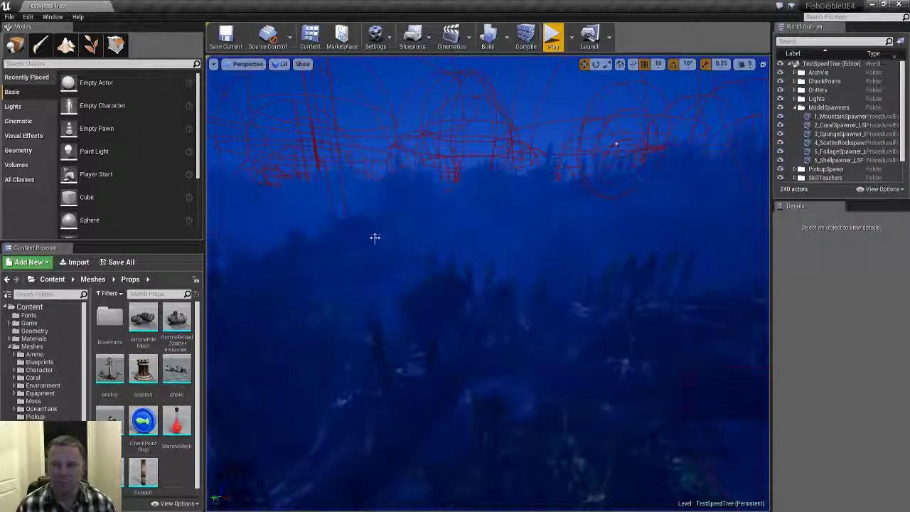
# Open the TestMap level from ThirdPersonCPP/Maps without saving the changes to TestSpeedTree
pyautogui.hotkey('ctrl', 'o')
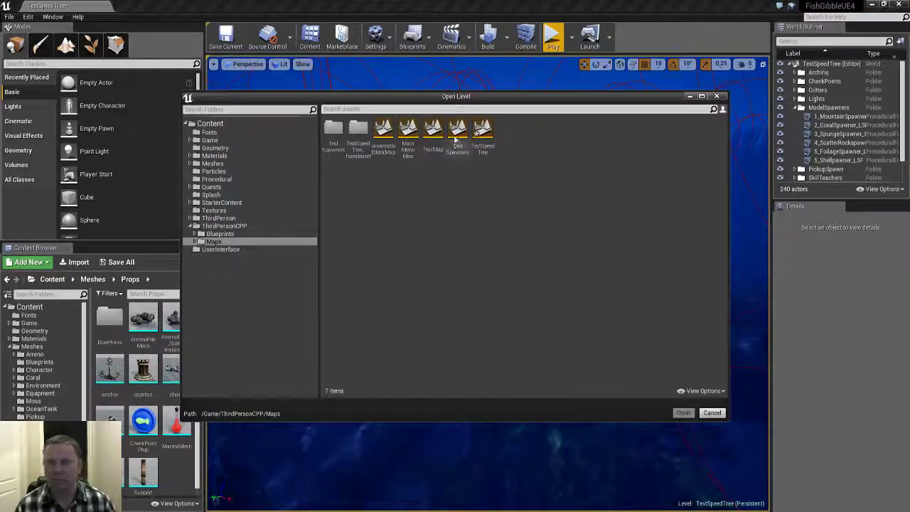
pyautogui.doubleClick(432, 128)
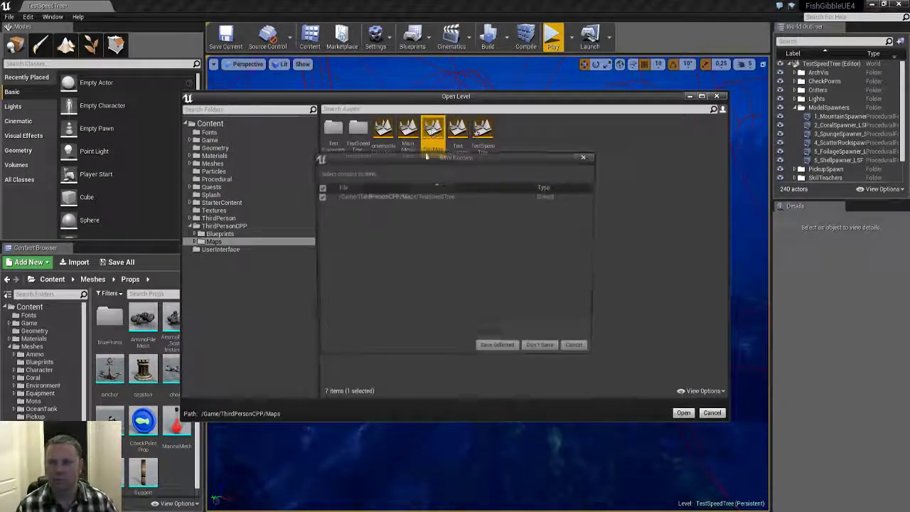
pyautogui.click(543, 351)
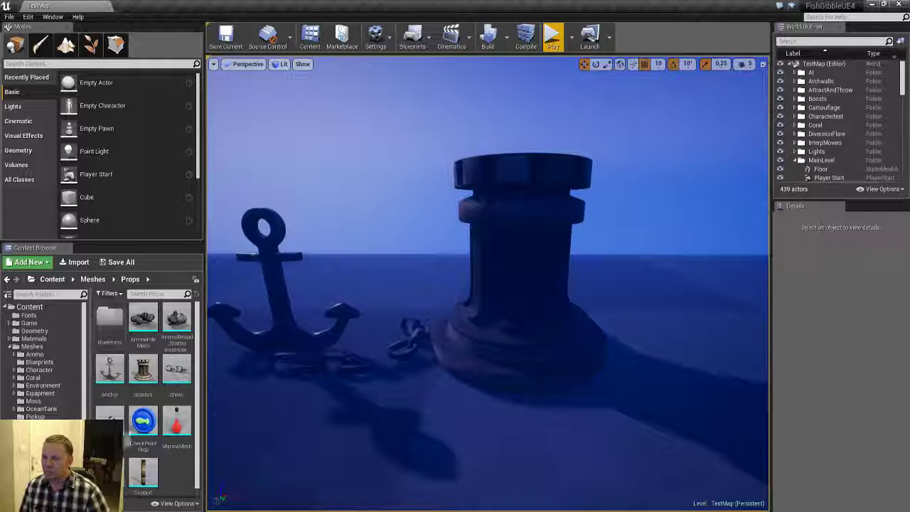
# Open the silverfish static mesh from the Meshes/Silverfish folder in a maximized mesh editor
pyautogui.scroll(-3, 57, 418)
pyautogui.click(54, 423)
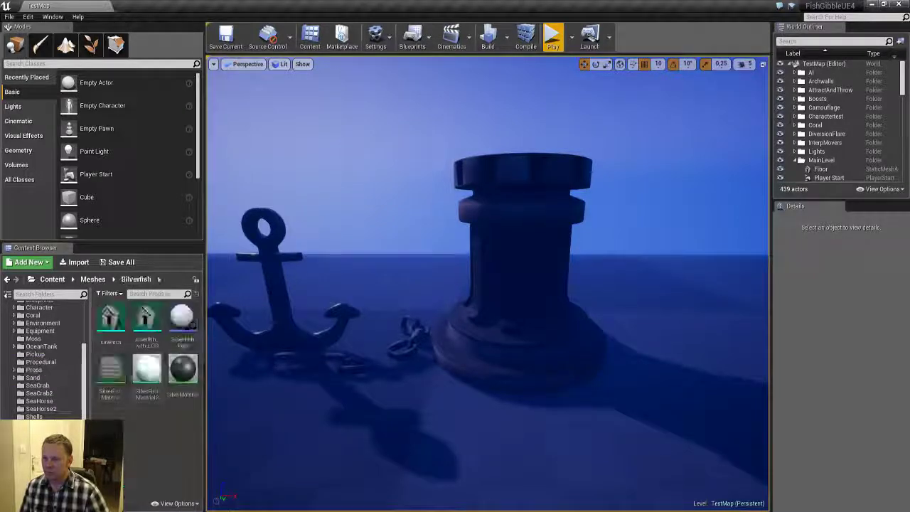
pyautogui.click(111, 319)
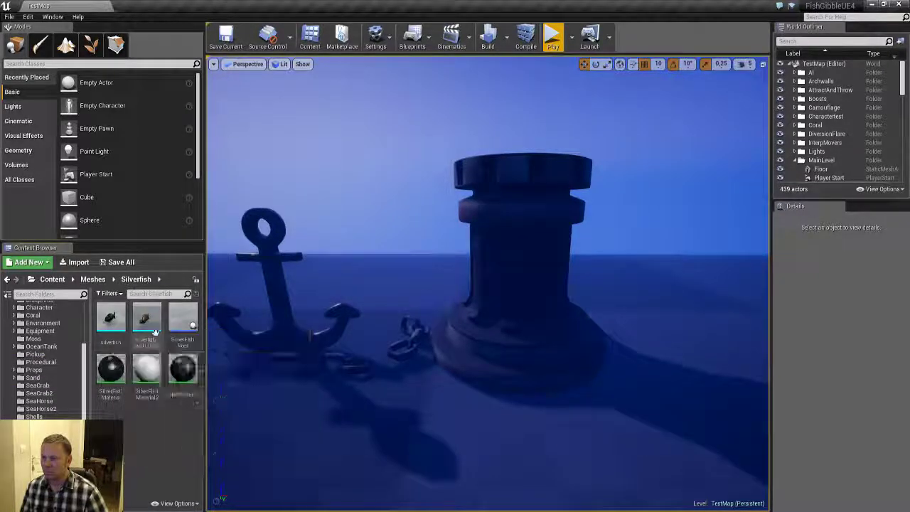
pyautogui.doubleClick(112, 319)
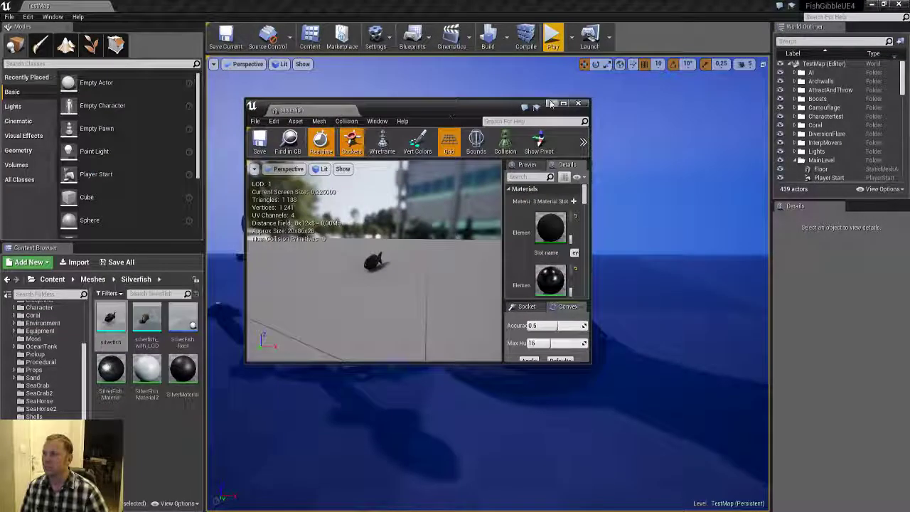
pyautogui.click(566, 106)
# Examine the silverfish mesh from several angles and at near and far distances to check its shape and LOD levels
pyautogui.moveTo(408, 230); pyautogui.dragTo(398, 292, button='right')
pyautogui.moveTo(331, 177); pyautogui.dragTo(260, 182)
pyautogui.moveTo(341, 284); pyautogui.dragTo(409, 335, button='right')
pyautogui.moveTo(181, 237); pyautogui.dragTo(149, 239)
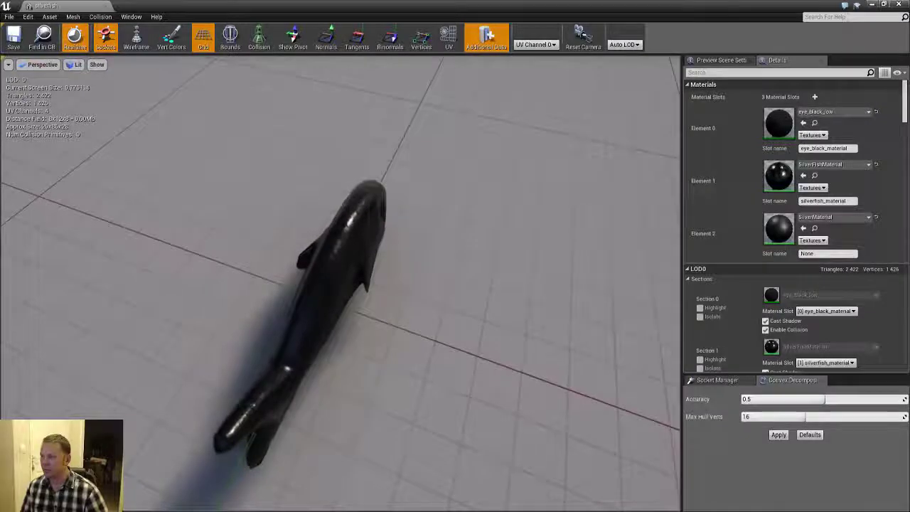
pyautogui.moveTo(341, 238); pyautogui.dragTo(390, 235, button='right')
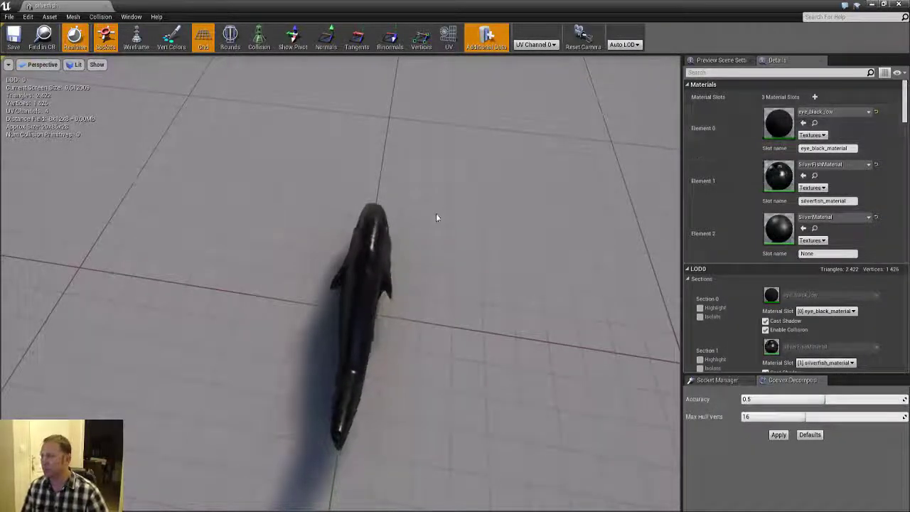
pyautogui.moveTo(422, 233); pyautogui.dragTo(511, 237)
pyautogui.moveTo(421, 233); pyautogui.dragTo(424, 298, button='right')
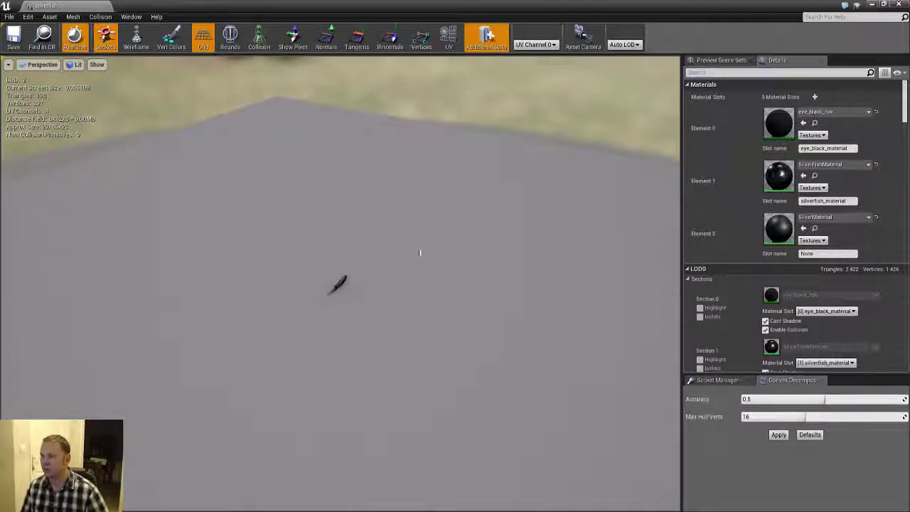
pyautogui.moveTo(419, 253); pyautogui.dragTo(428, 222, button='right')
pyautogui.moveTo(428, 222); pyautogui.dragTo(587, 196)
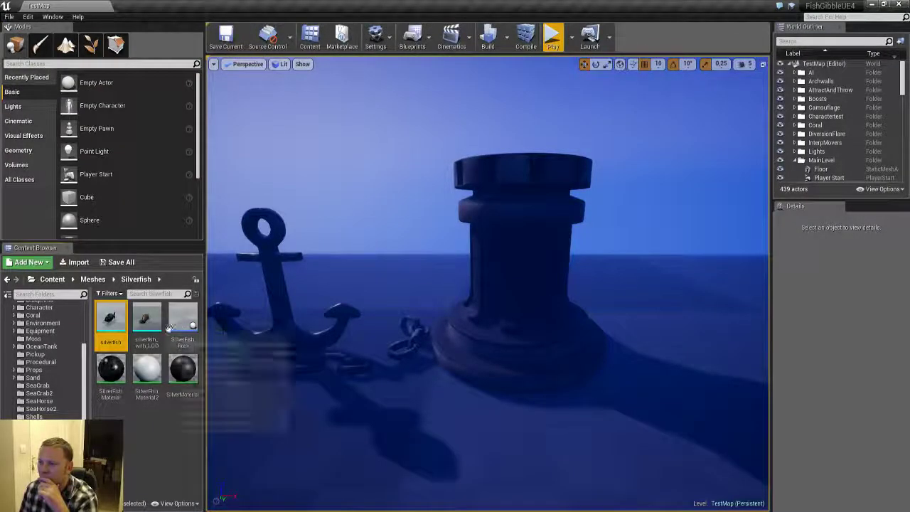
# Play the TestMap level full screen and swim the fish character up to the silverfish school to watch its movement
pyautogui.click(558, 33)
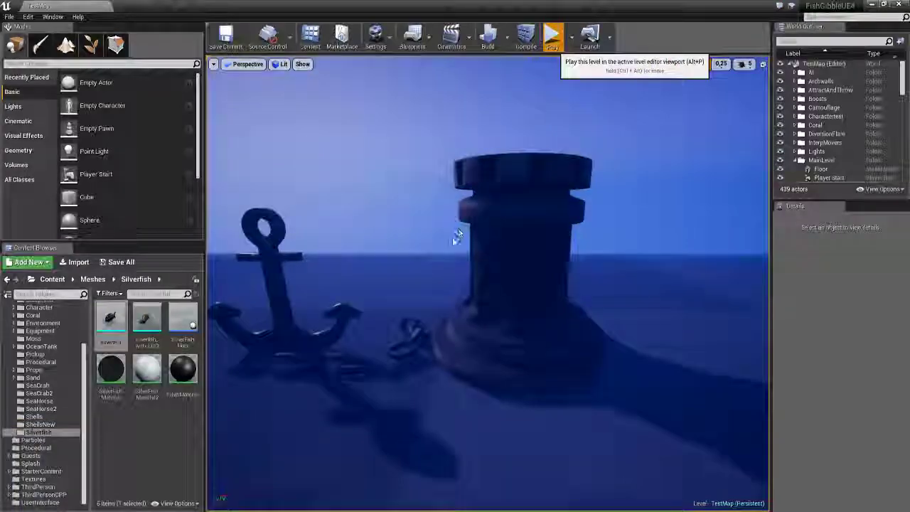
pyautogui.press('F11')
pyautogui.press('w')
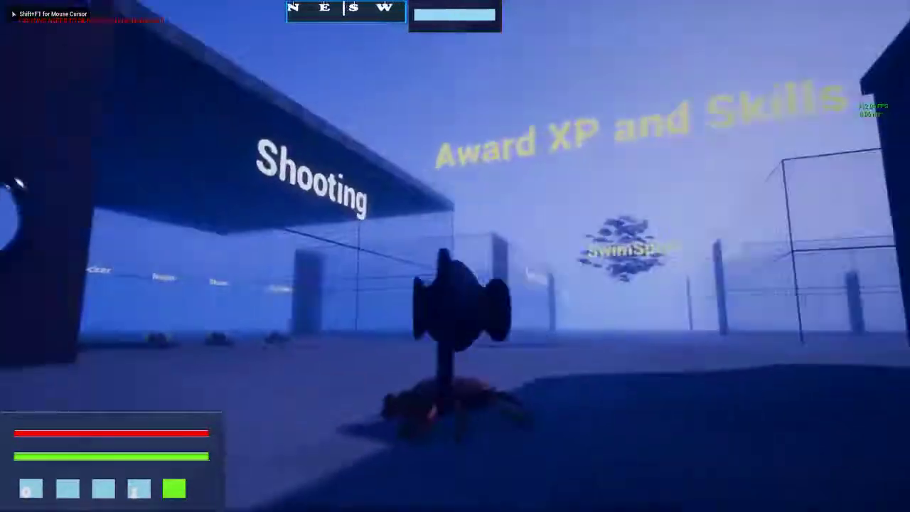
pyautogui.press('w')
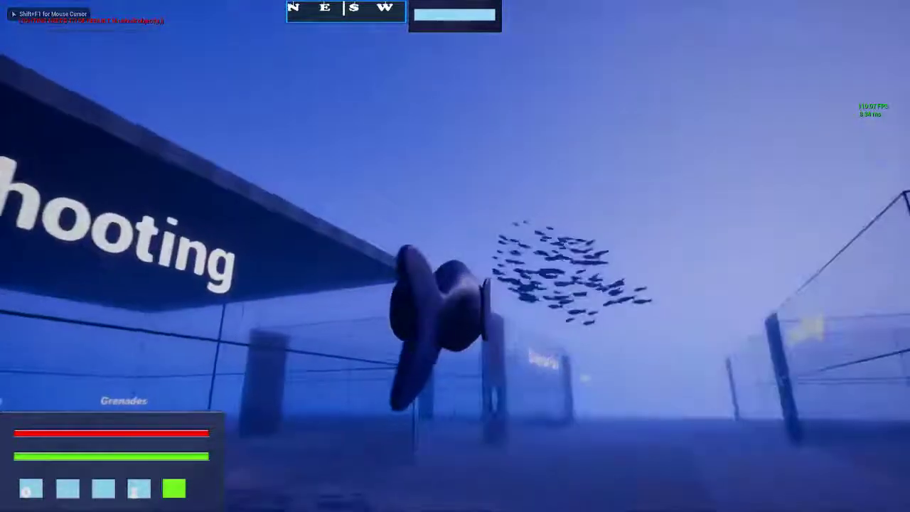
pyautogui.press('w')
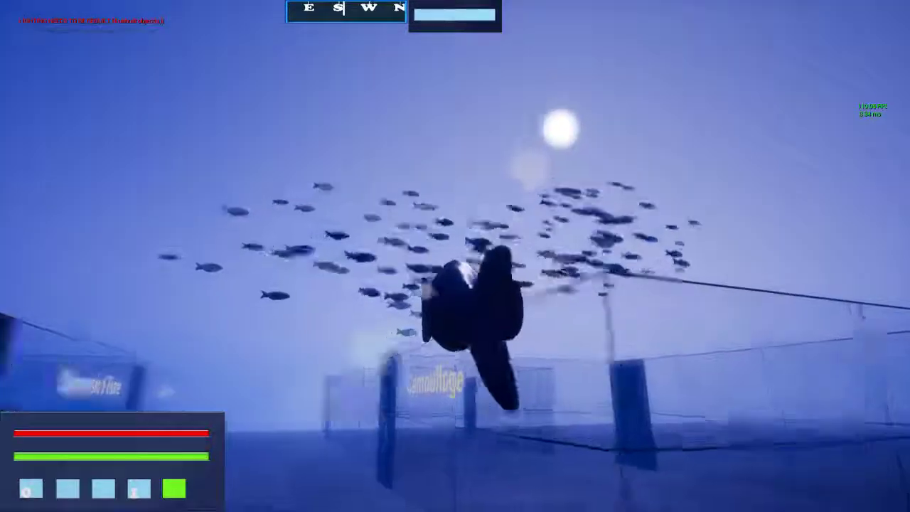
pyautogui.press('w')
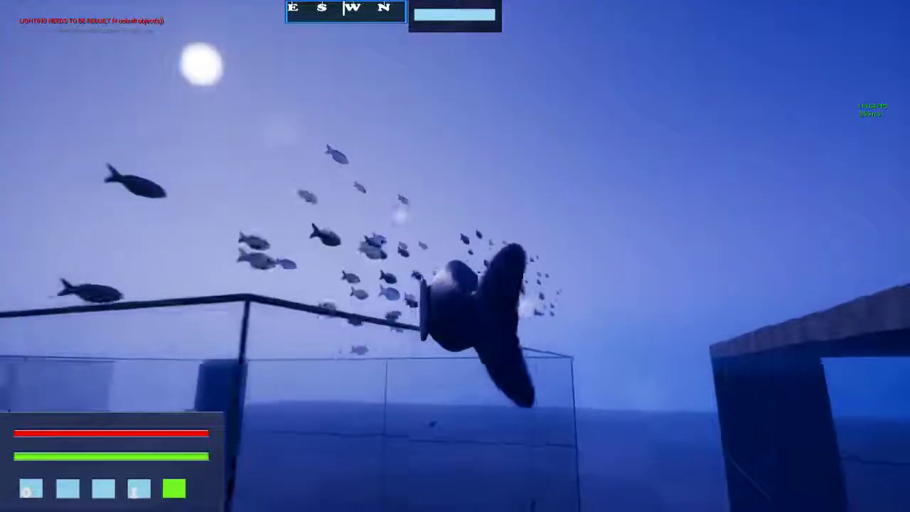
pyautogui.press('w')
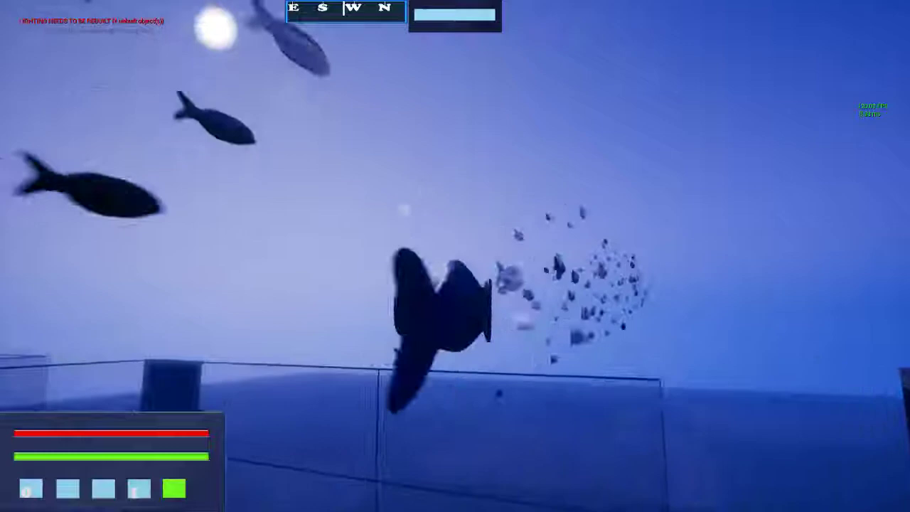
pyautogui.press('w')
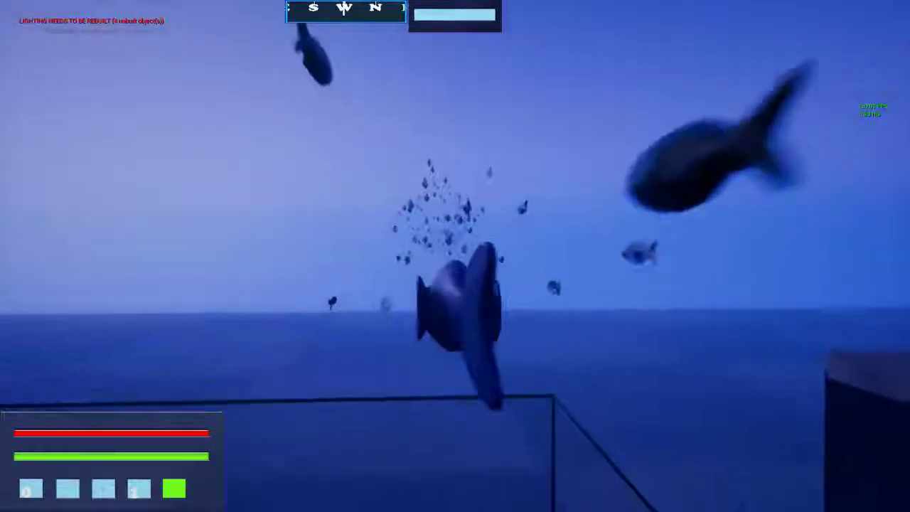
# Follow the silverfish school over the open seabed and past the Possession area, ending the play session when done
pyautogui.press('d')
pyautogui.press('w')
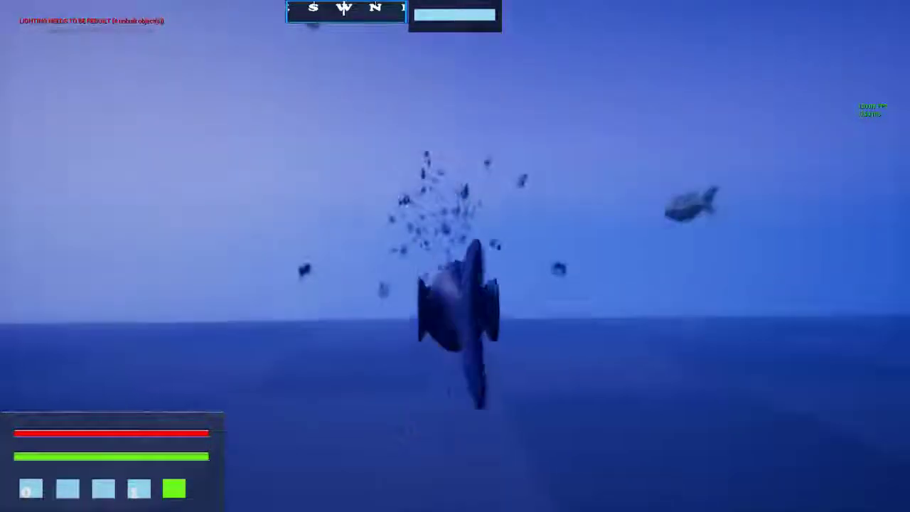
pyautogui.press('w')
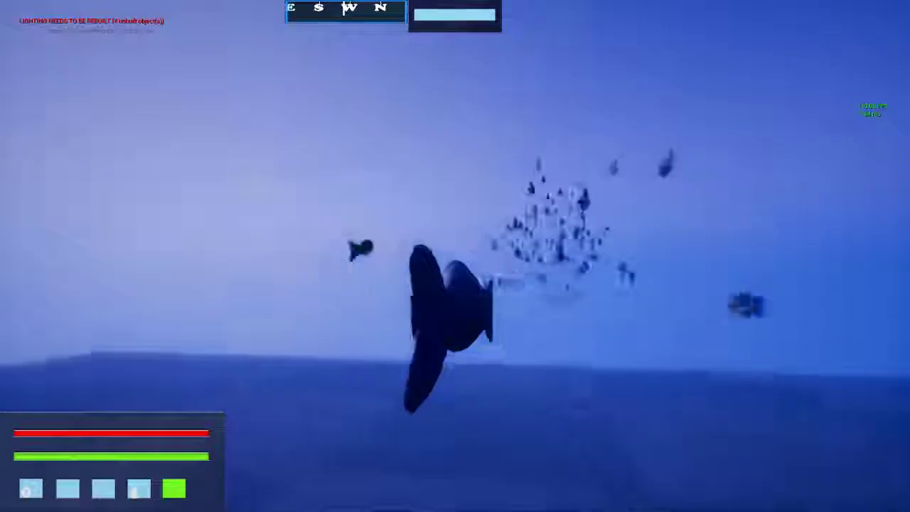
pyautogui.press('w')
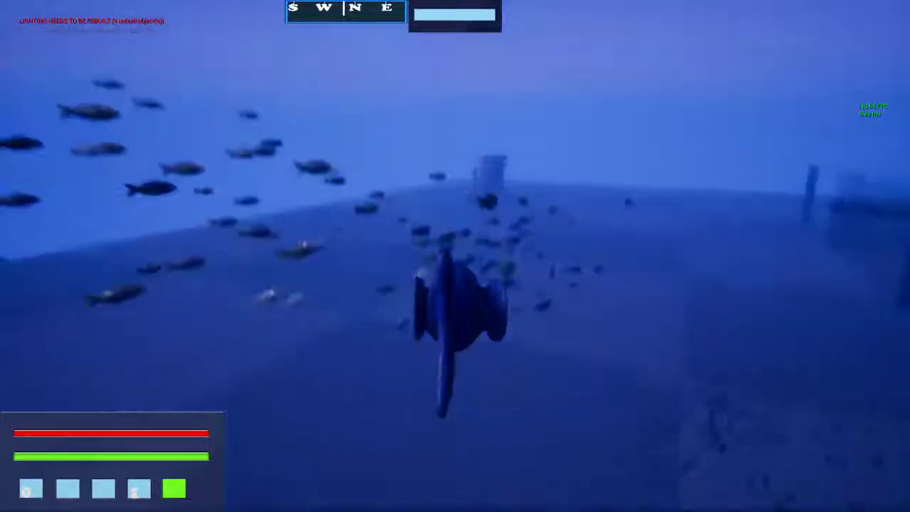
pyautogui.press('w')
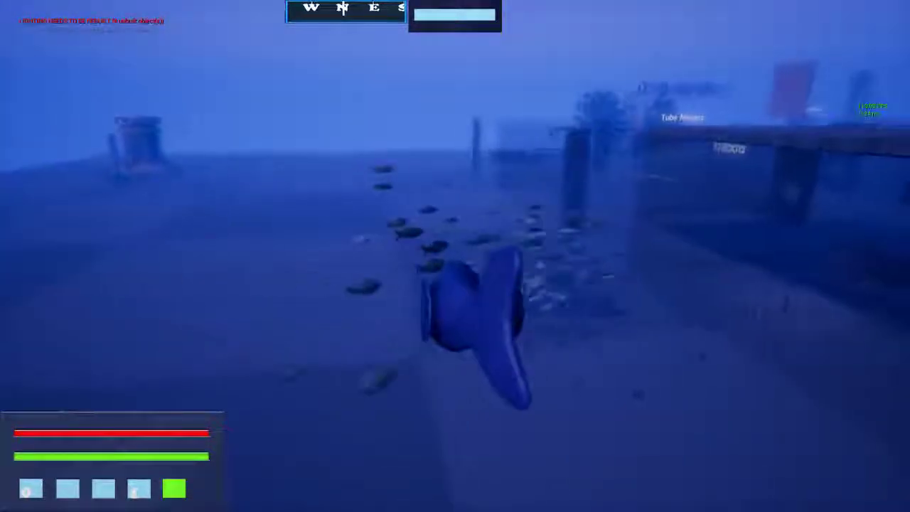
pyautogui.press('w')
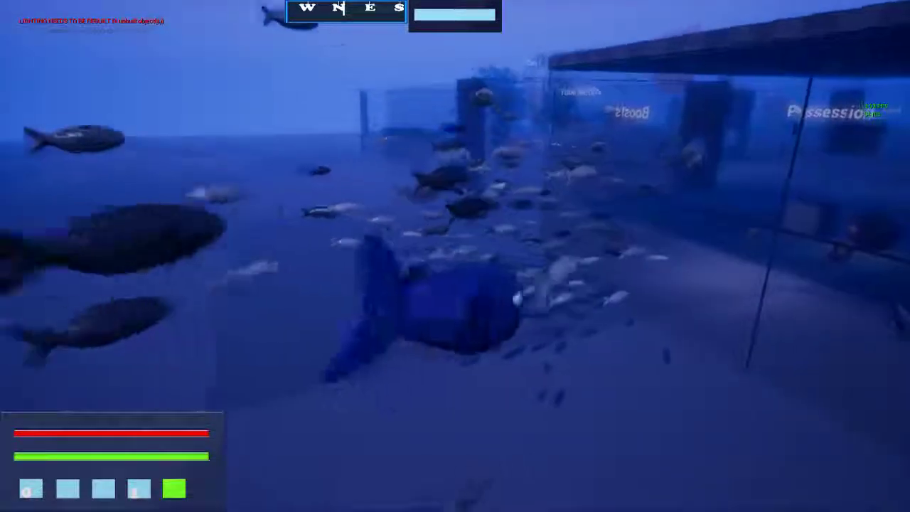
pyautogui.press('w')
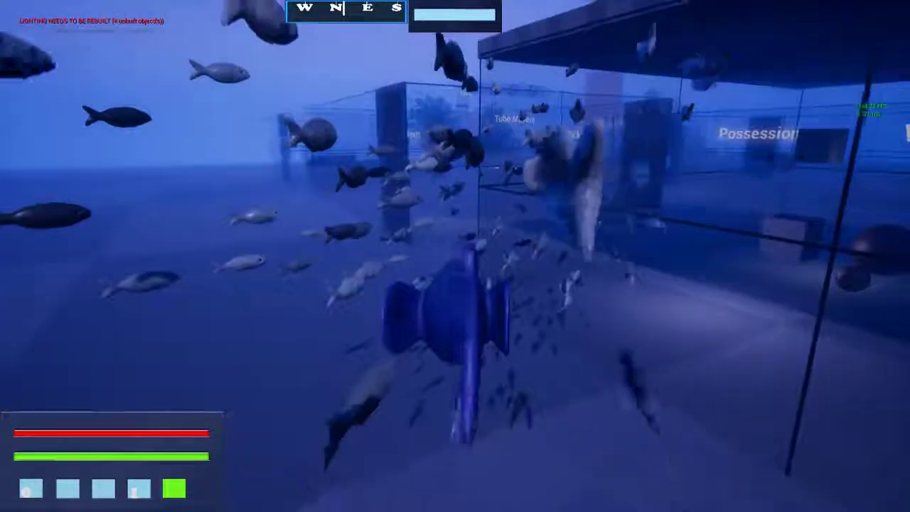
pyautogui.press('d')
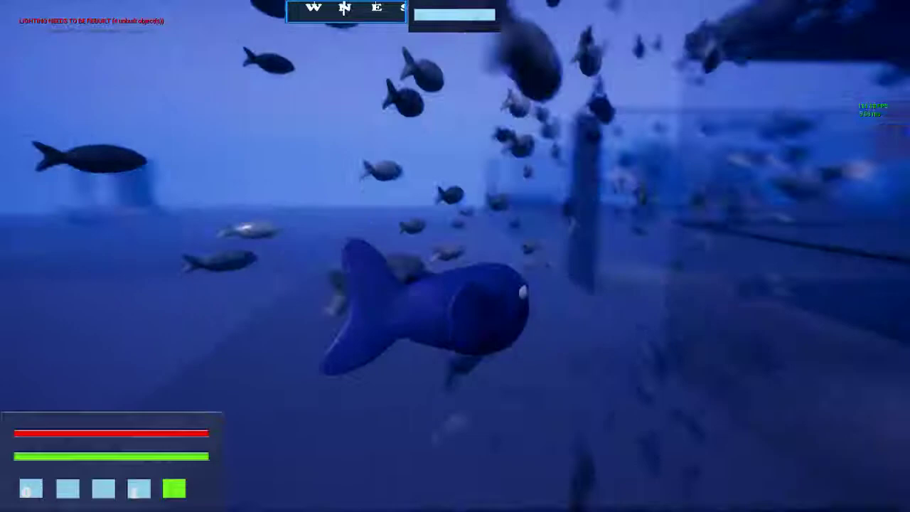
pyautogui.press('w')
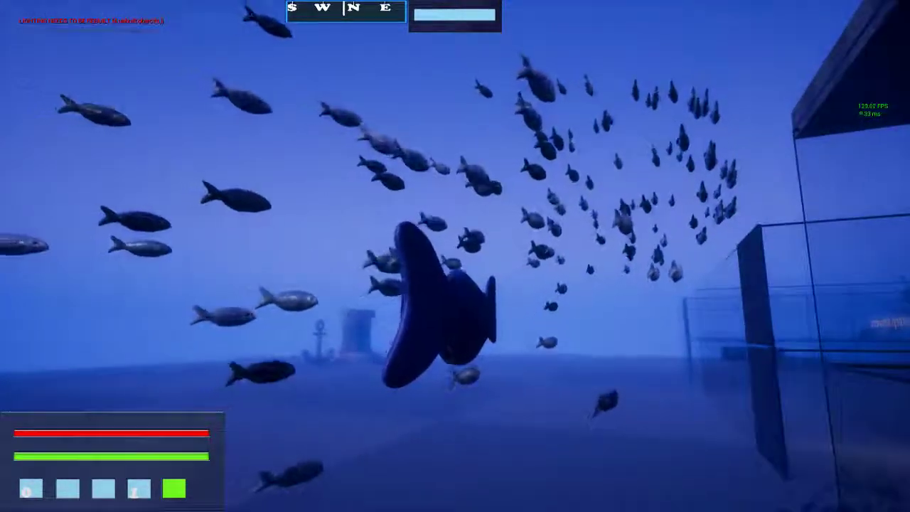
pyautogui.press('Escape')
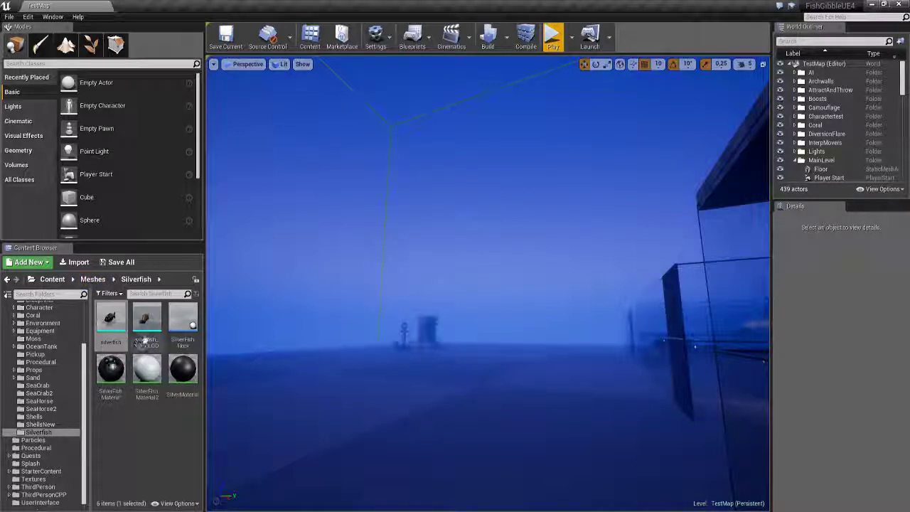
# Find the SilverFishFlock actor in the level's actor list and select it
pyautogui.moveTo(426, 305); pyautogui.dragTo(533, 274, button='right')
pyautogui.press('w')
pyautogui.scroll(-5, 844, 134)
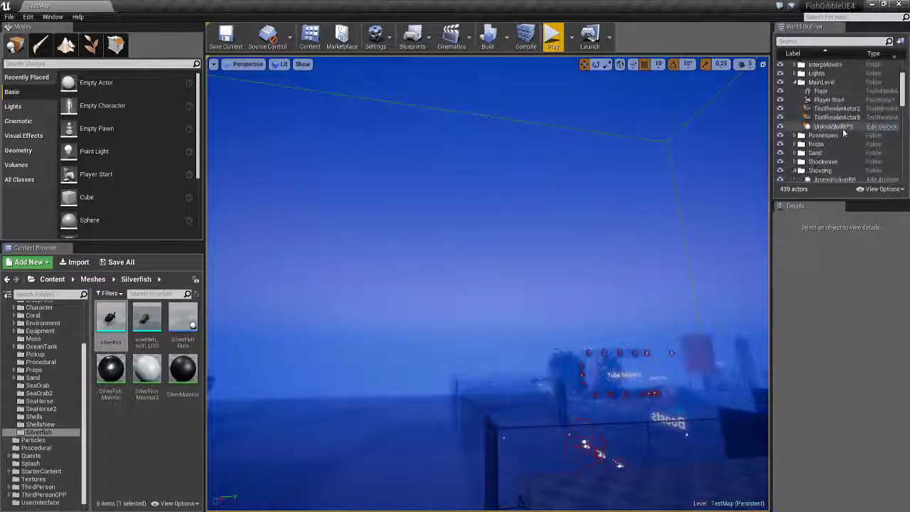
pyautogui.scroll(-15, 845, 133)
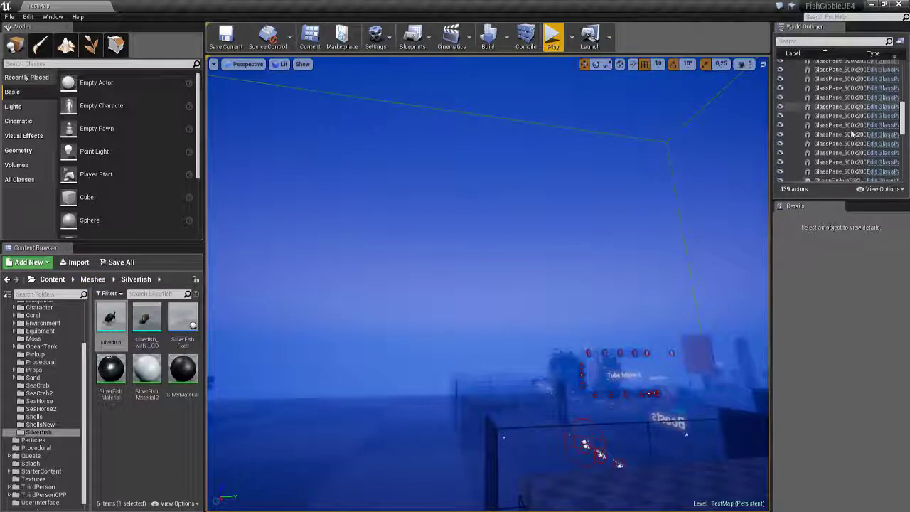
pyautogui.scroll(-10, 851, 132)
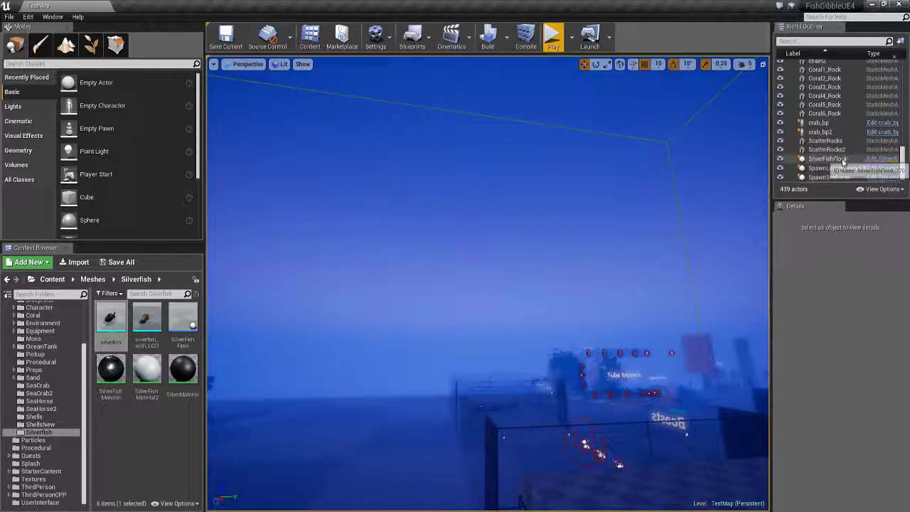
pyautogui.click(828, 158)
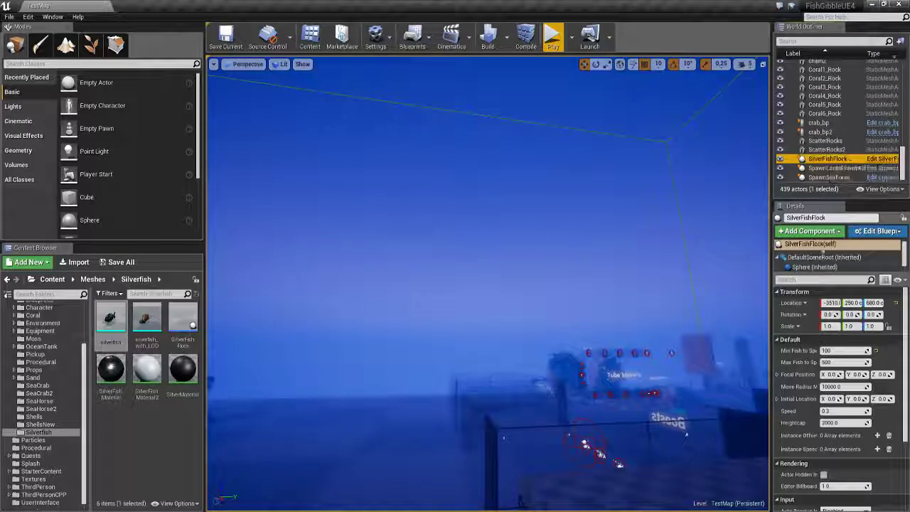
# Filter the SilverFishFlock properties by "spawn" and set the minimum fish to spawn to 1000 and the maximum to 5000
pyautogui.click(820, 279)
pyautogui.write('max')
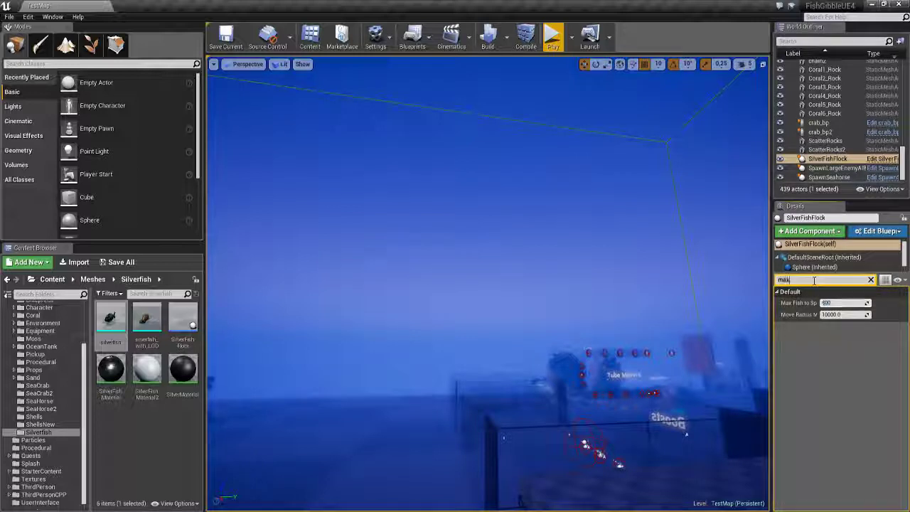
pyautogui.write('spawn')
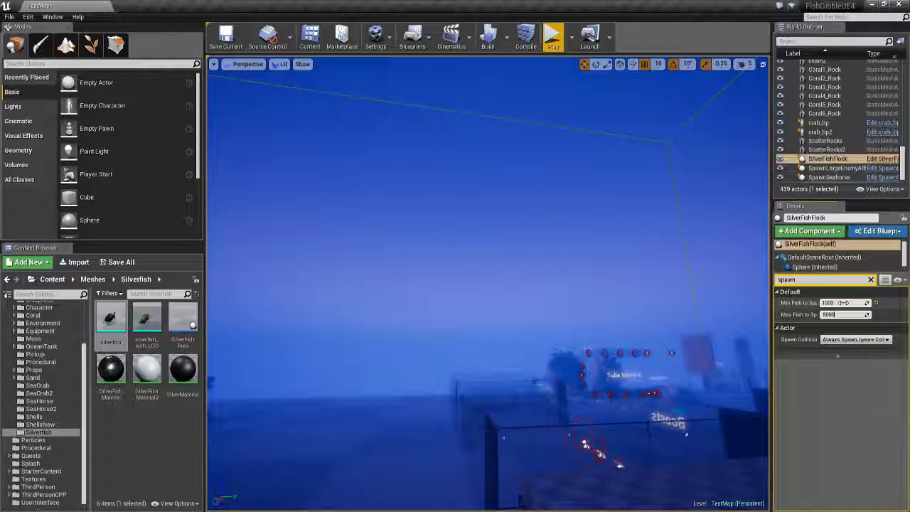
# Play the level with the new spawn counts and follow the silverfish school past the Shooting area and glass enclosures
pyautogui.click(553, 37)
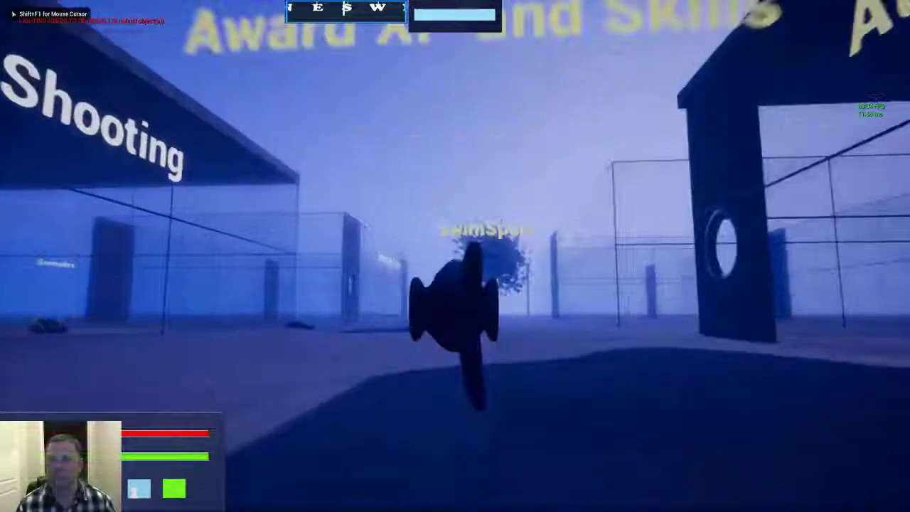
pyautogui.press('w')
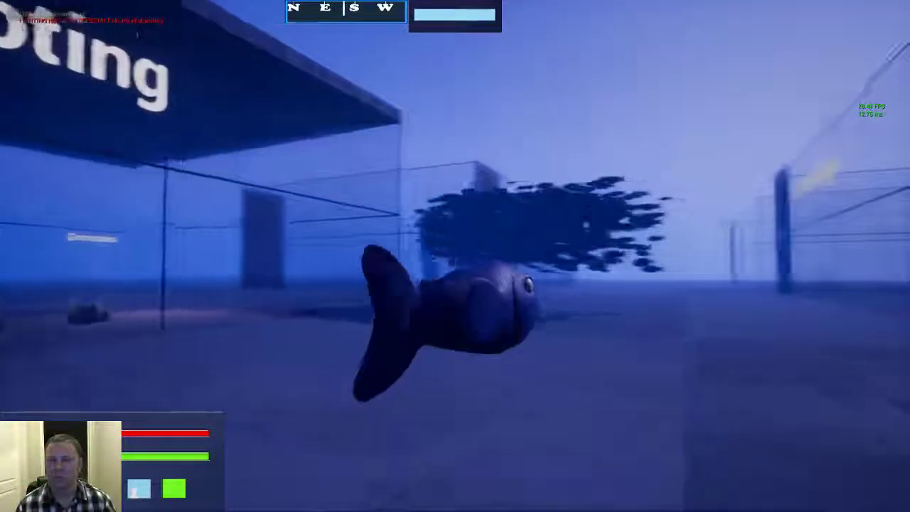
pyautogui.press('w')
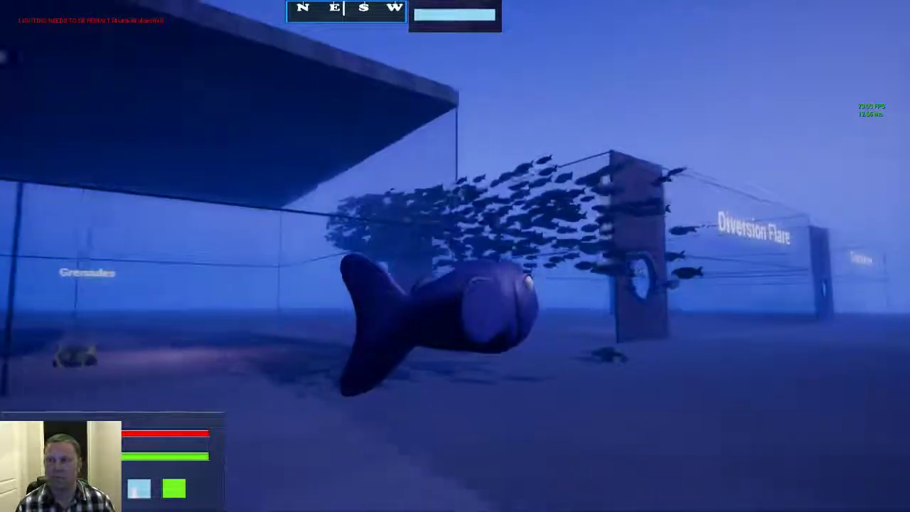
pyautogui.press('w')
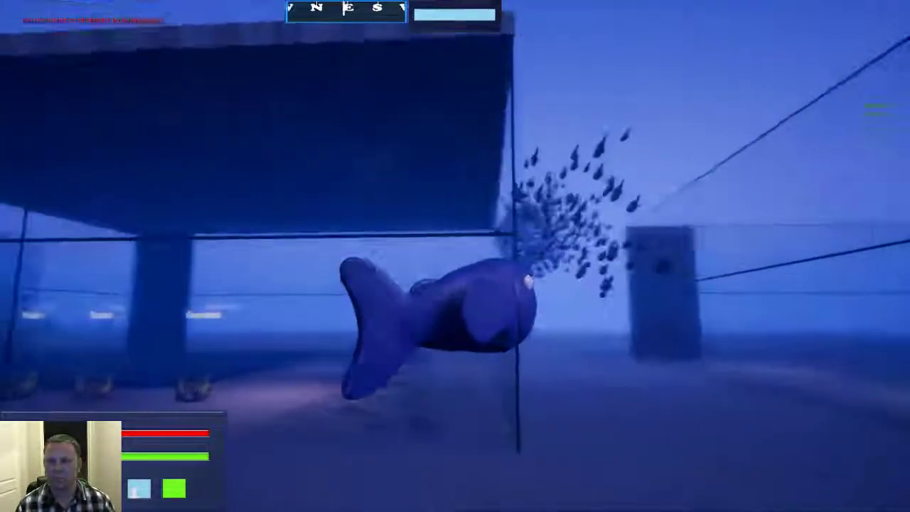
pyautogui.press('w')
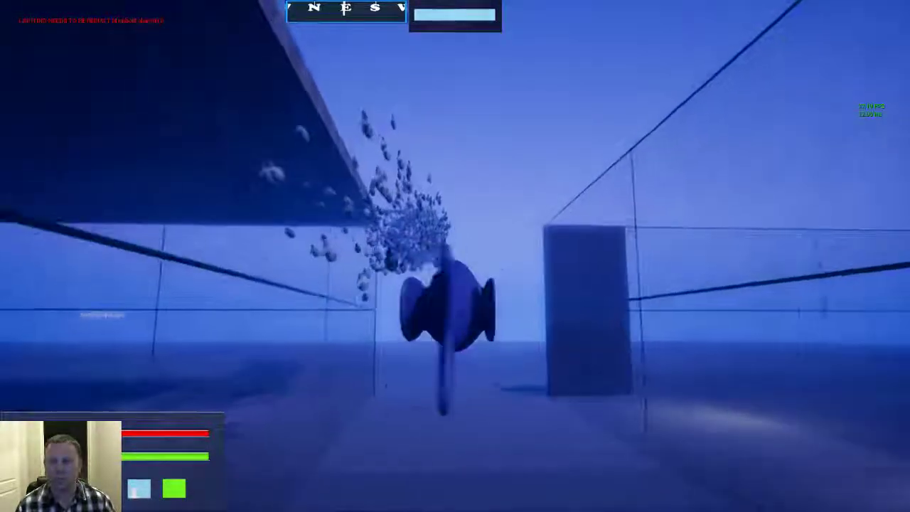
pyautogui.press('d')
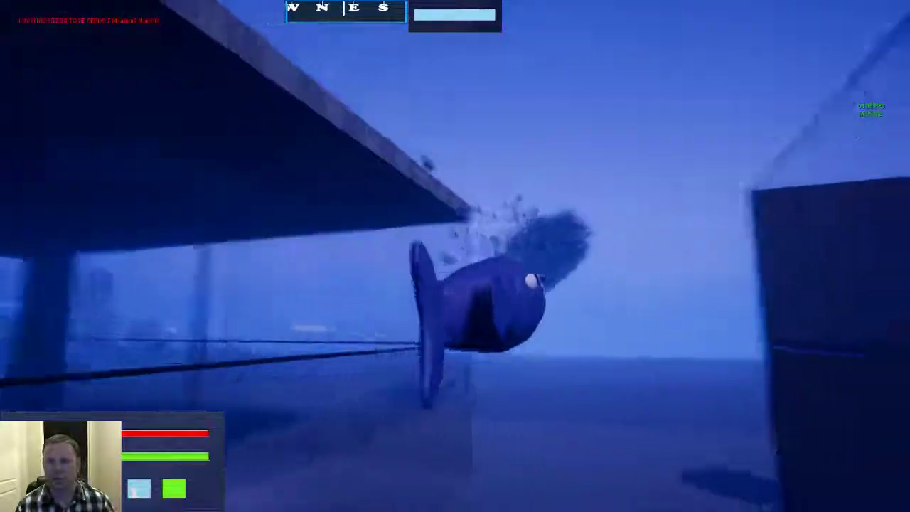
pyautogui.press('w')
pyautogui.press('w')
pyautogui.press('d')
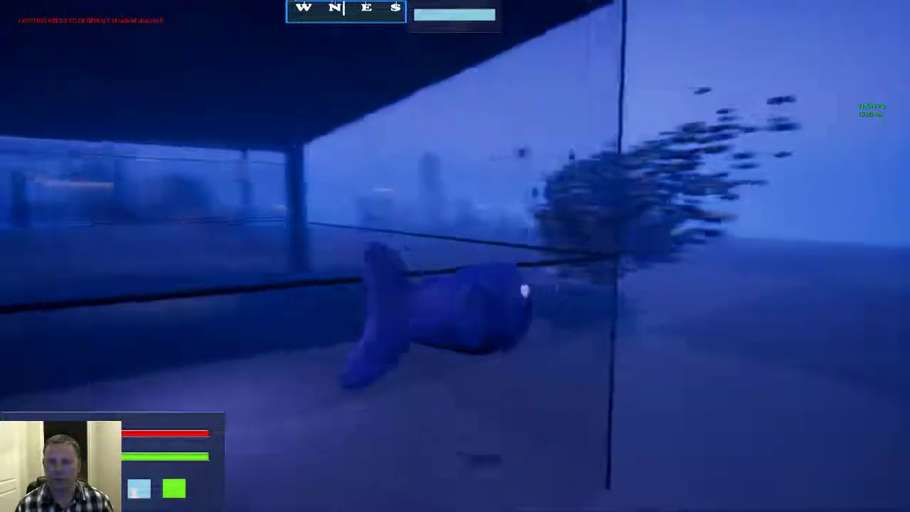
# Chase the enlarged silverfish school over the open seabed near the Characters sign and swim in among the fish
pyautogui.press('w')
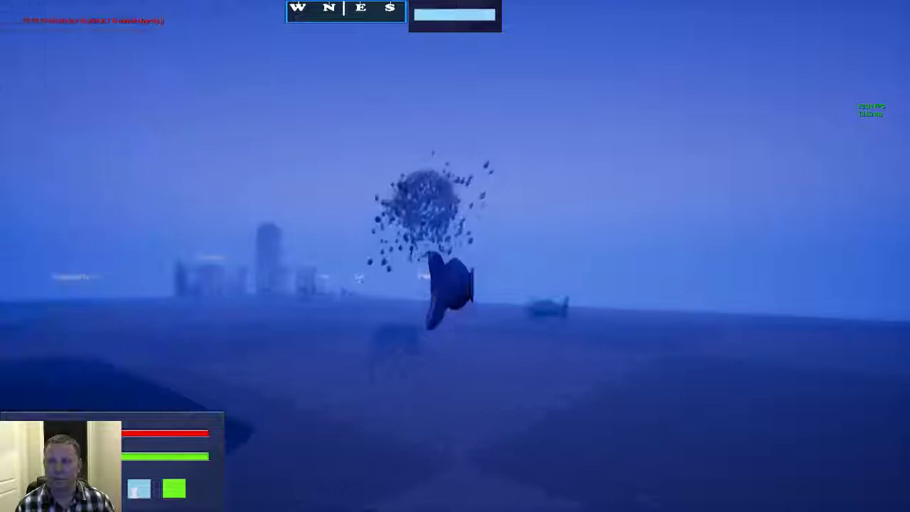
pyautogui.press('w')
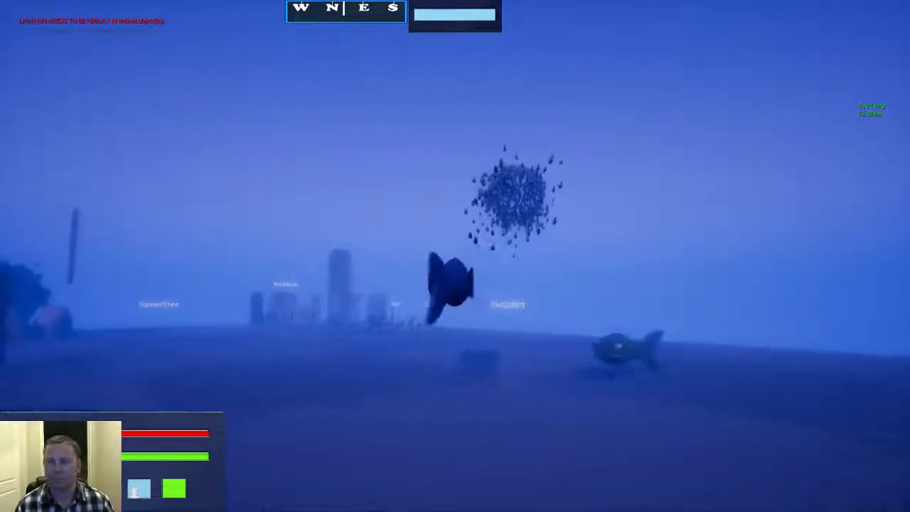
pyautogui.press('w')
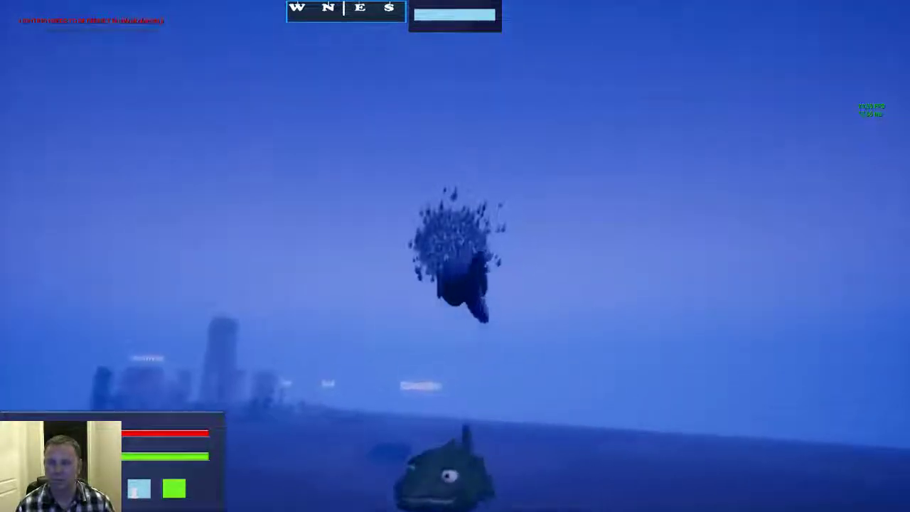
pyautogui.press('w')
pyautogui.press('w')
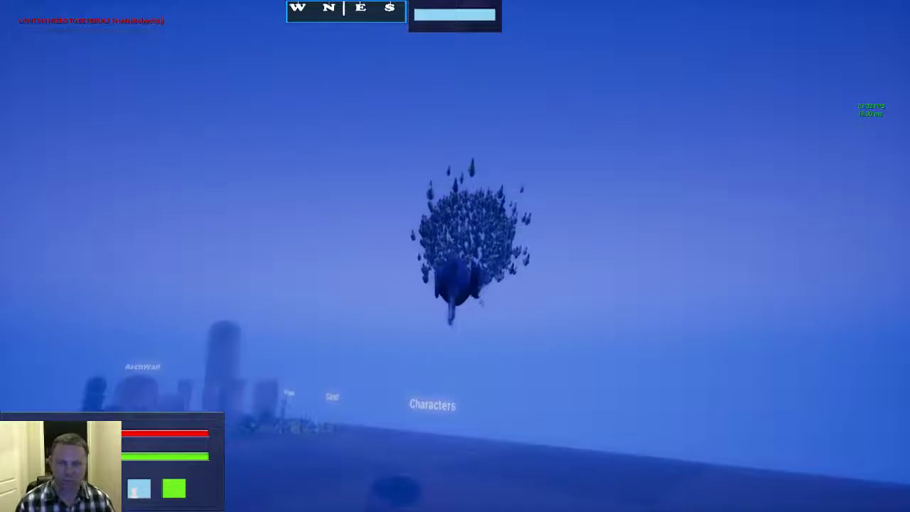
pyautogui.press('a')
pyautogui.press('a')
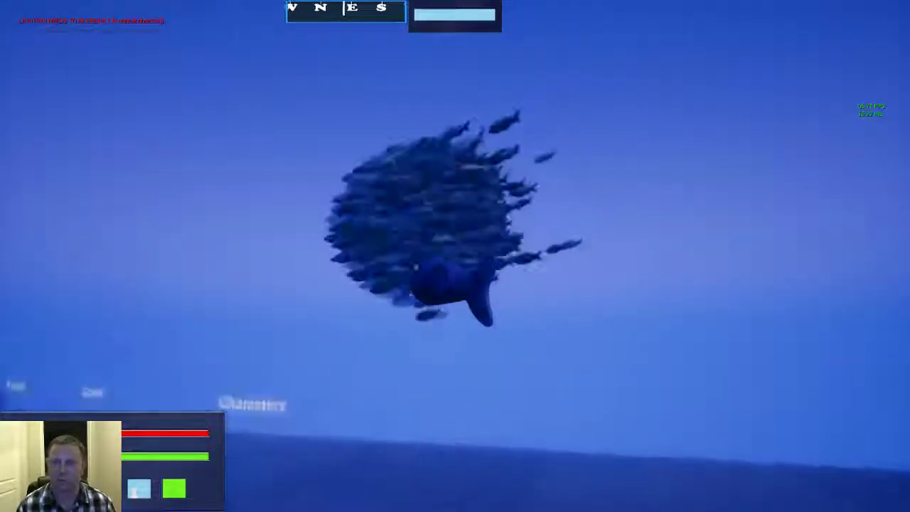
pyautogui.press('a')
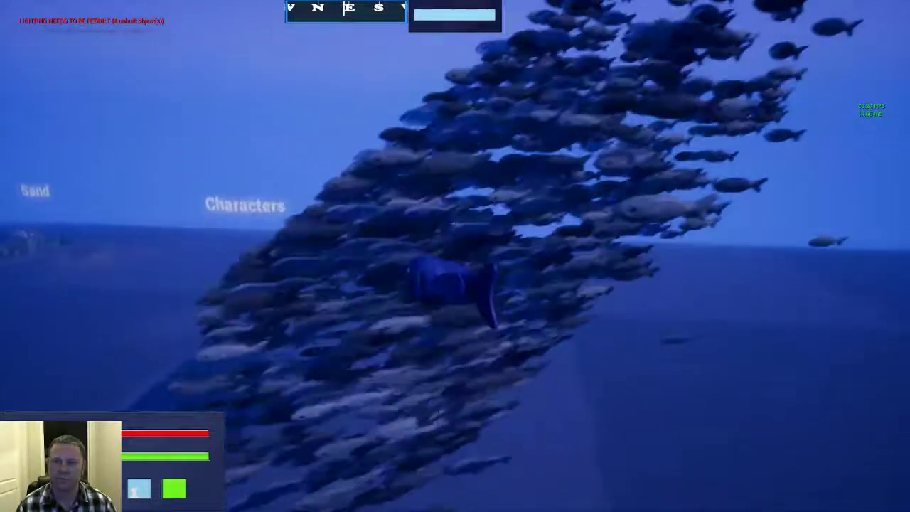
pyautogui.press('w')
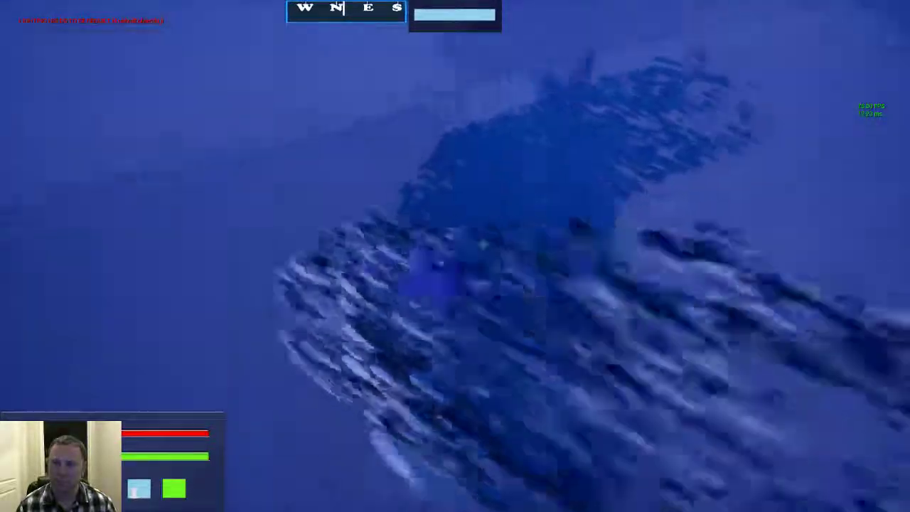
# Follow the school between the glass enclosures past the Shooting and Attract And Throw areas and end the play session
pyautogui.press('d')
pyautogui.press('w')
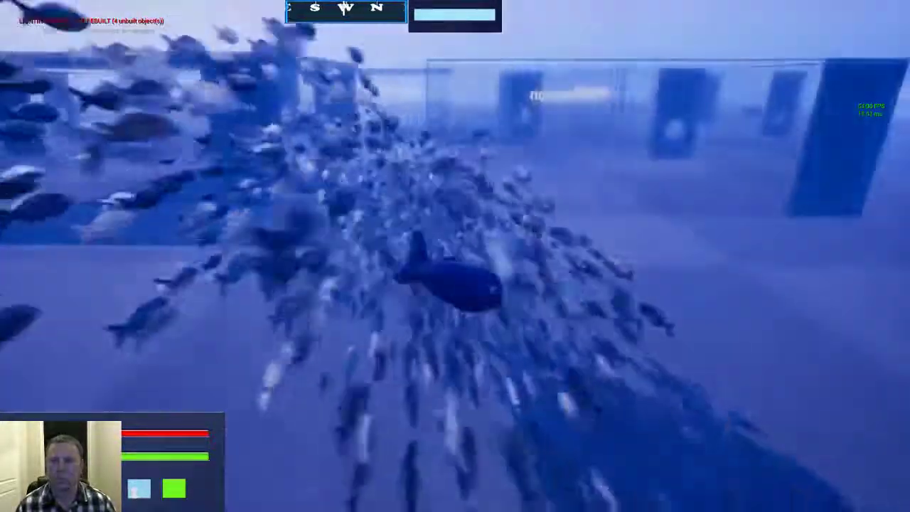
pyautogui.press('w')
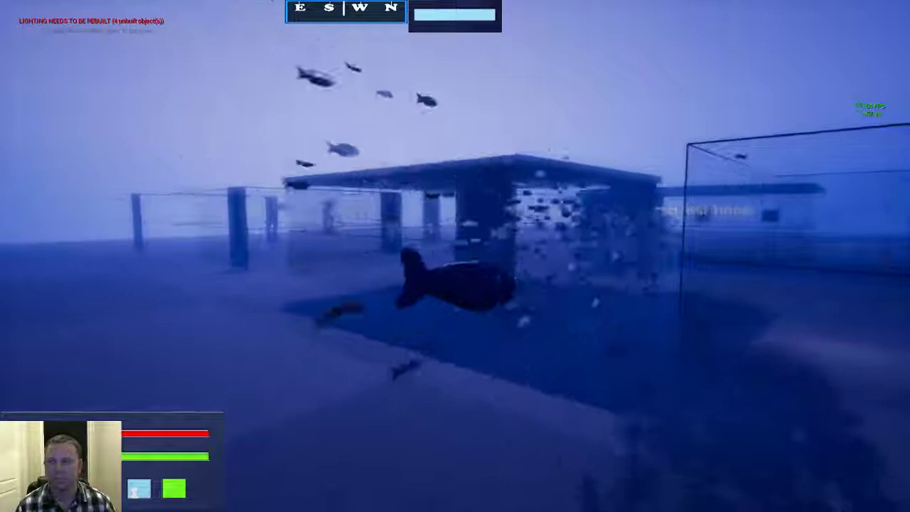
pyautogui.press('w')
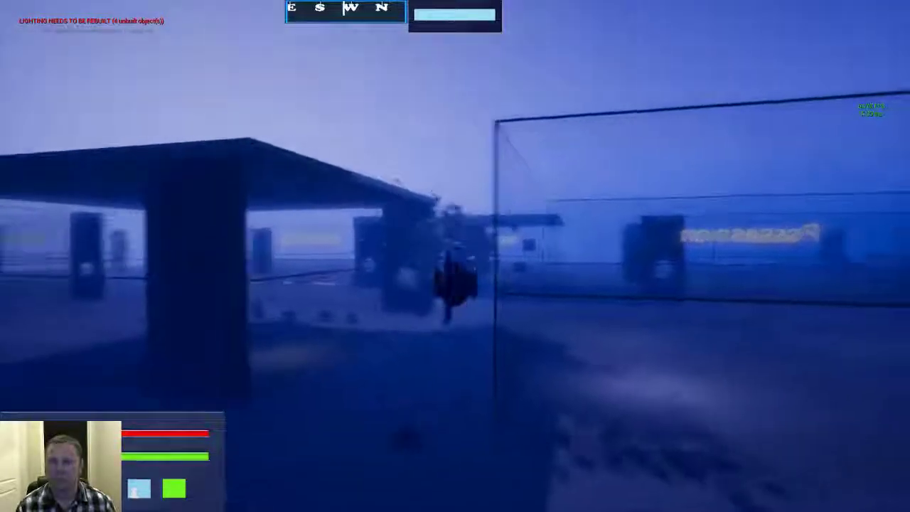
pyautogui.press('w')
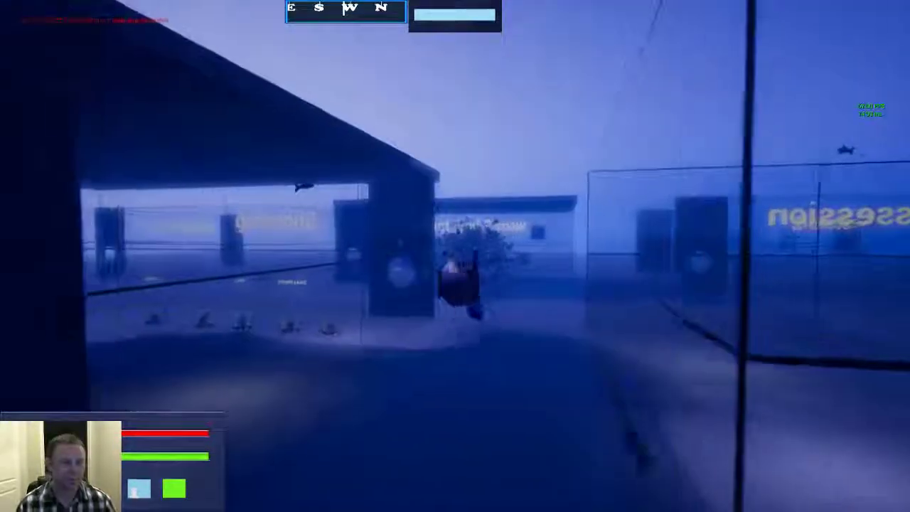
pyautogui.press('w')
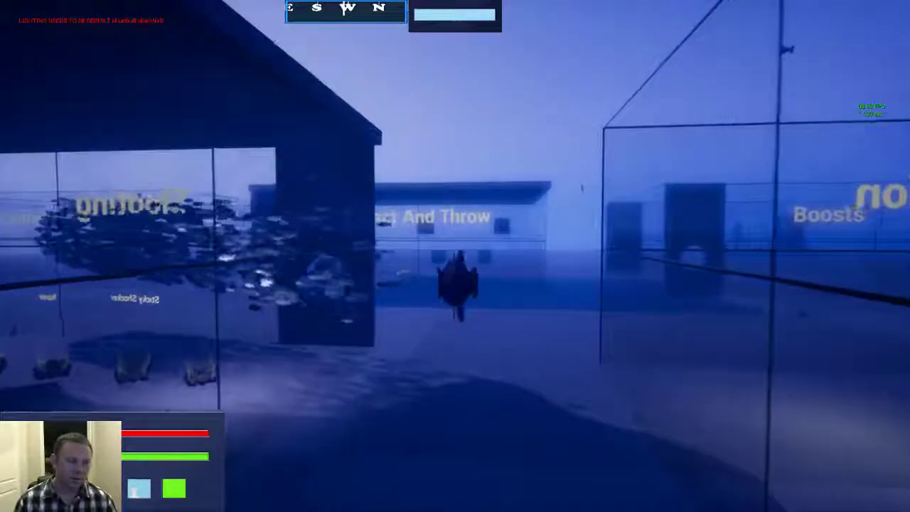
pyautogui.press('w')
pyautogui.press('d')
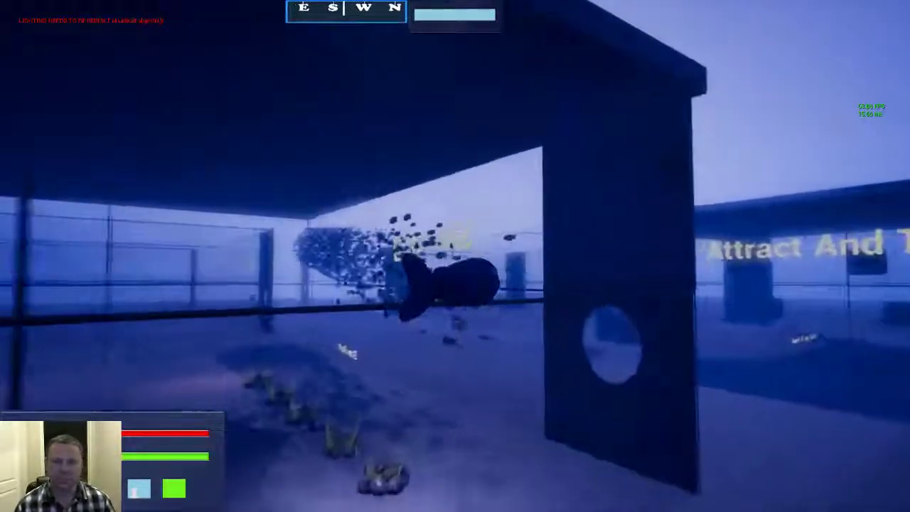
pyautogui.press('F11')
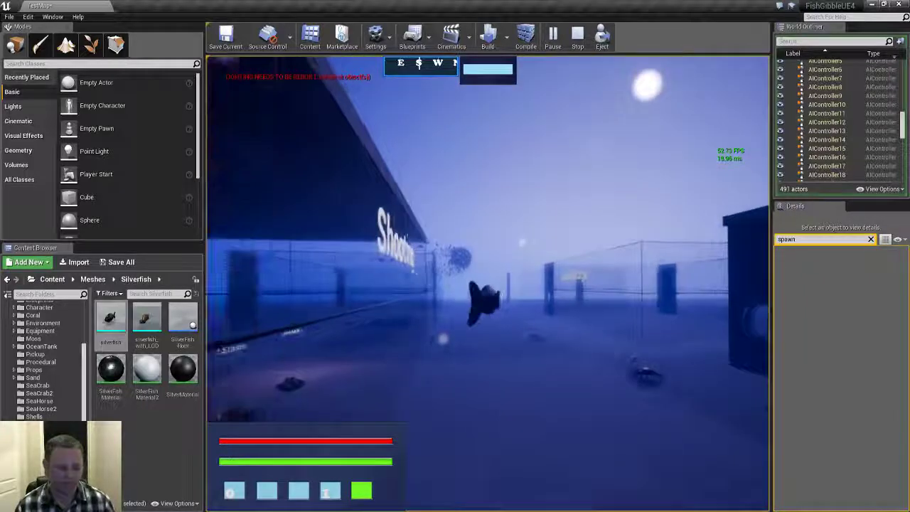
pyautogui.press('Escape')
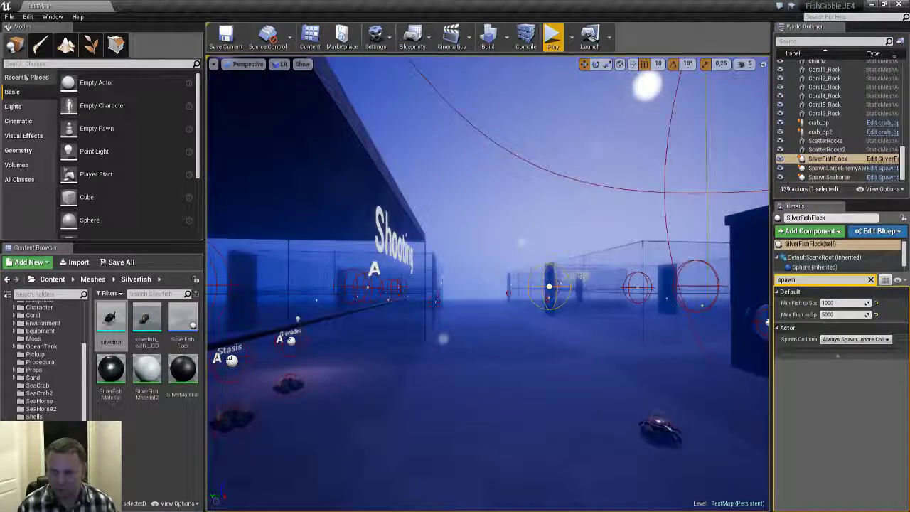
# Open the silverfish static mesh from the Silverfish folder and inspect it from above and from the side
pyautogui.press('w')
pyautogui.moveTo(455, 365); pyautogui.dragTo(398, 355, button='right')
pyautogui.moveTo(483, 490); pyautogui.dragTo(498, 477, button='right')
pyautogui.doubleClick(115, 318)
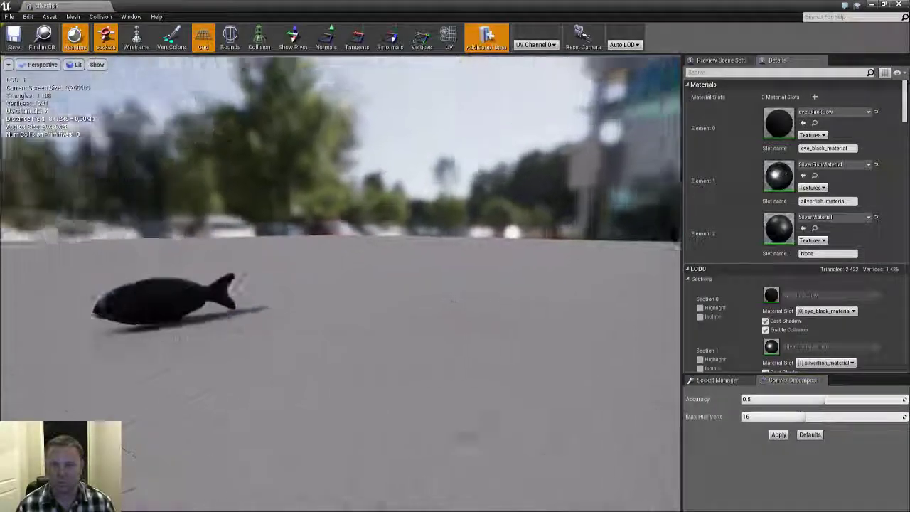
pyautogui.moveTo(342, 285); pyautogui.dragTo(352, 377, button='right')
pyautogui.moveTo(352, 320); pyautogui.dragTo(320, 310, button='right')
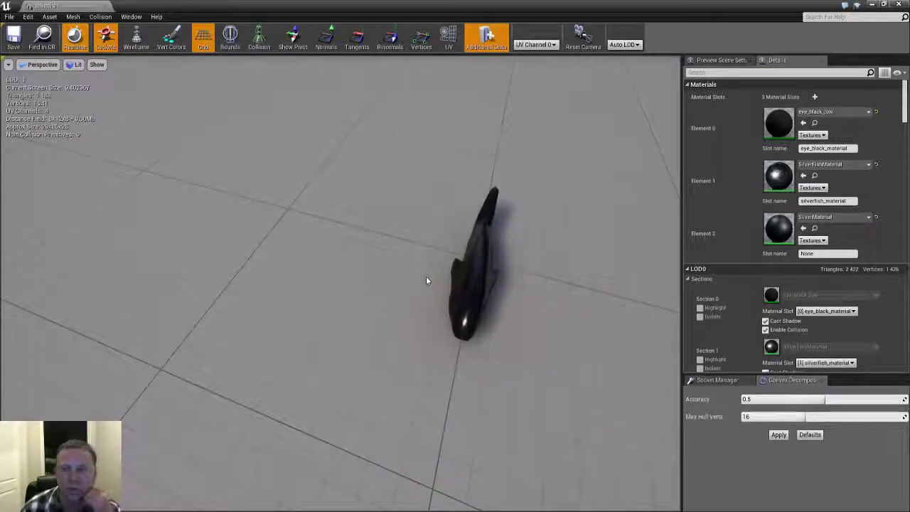
pyautogui.moveTo(411, 277); pyautogui.dragTo(354, 288)
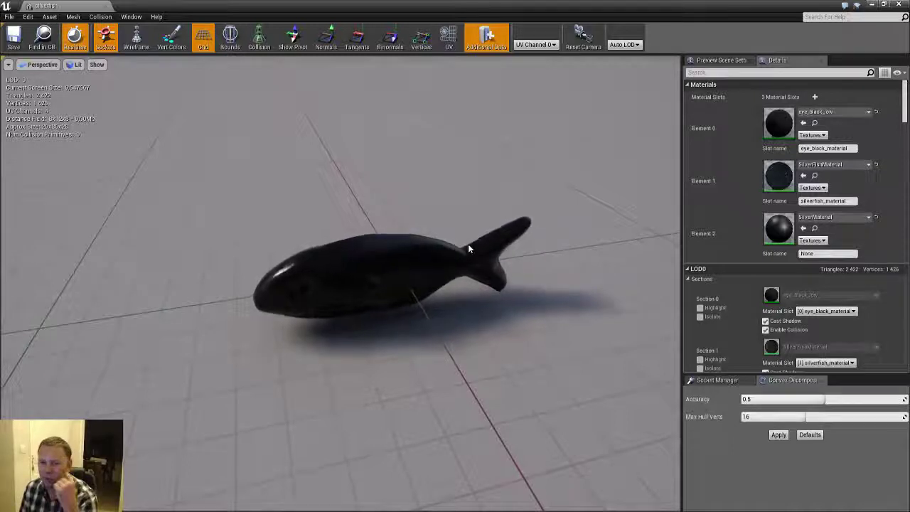
# Switch to Maya's Silverfish scene and open the Shape Editor with silverfish_geo selected
pyautogui.keyDown('alt'); pyautogui.moveTo(369, 253); pyautogui.dragTo(416, 276); pyautogui.keyUp('alt')
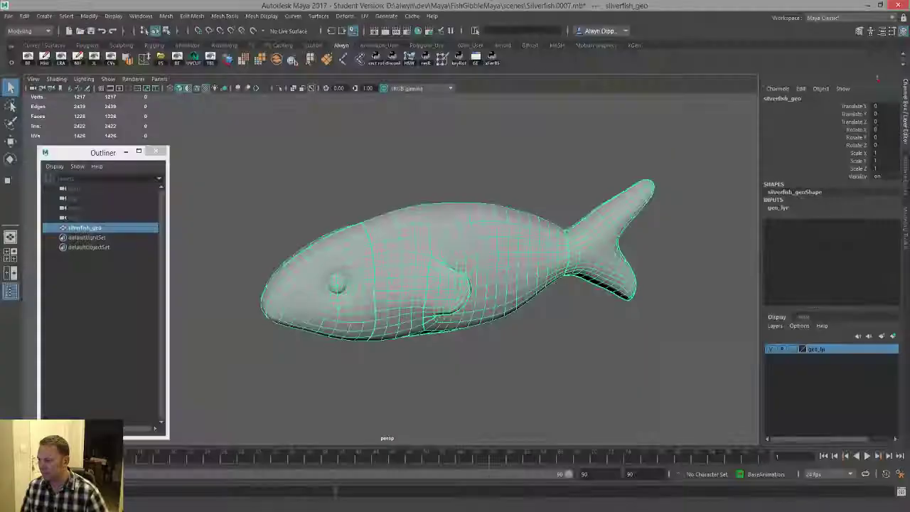
pyautogui.moveTo(351, 305)
pyautogui.keyDown('alt'); pyautogui.mouseDown()
pyautogui.moveTo(359, 302)
pyautogui.moveTo(348, 270)
pyautogui.moveTo(367, 310)
pyautogui.moveTo(390, 306)
pyautogui.moveTo(366, 309)
pyautogui.moveTo(358, 321)
pyautogui.mouseUp(); pyautogui.keyUp('alt')
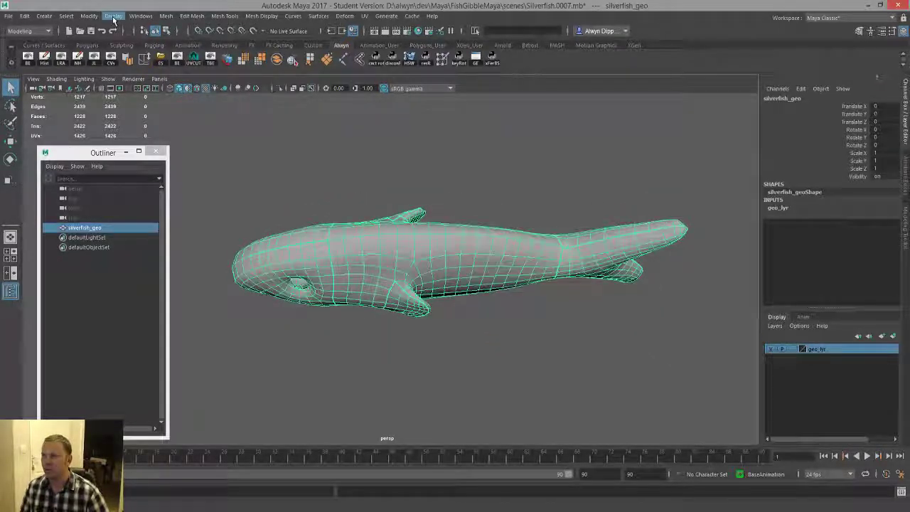
pyautogui.click(141, 16)
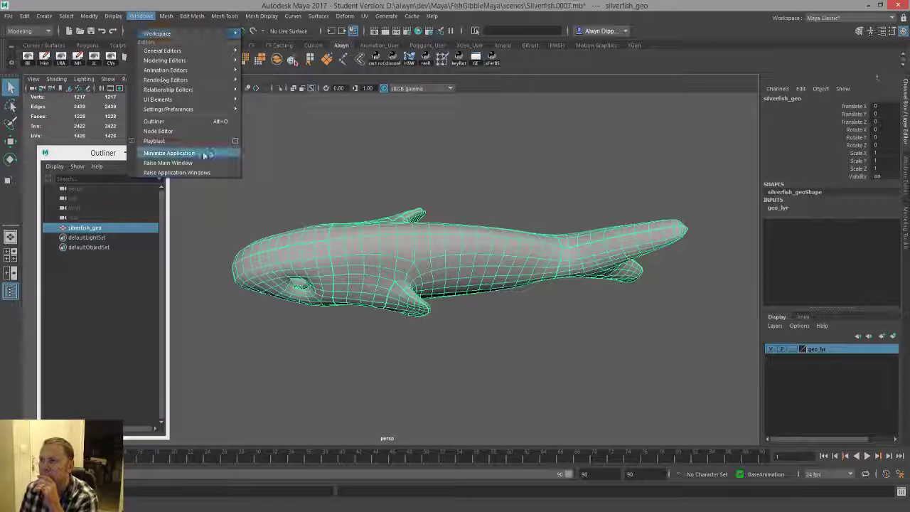
pyautogui.click(166, 15)
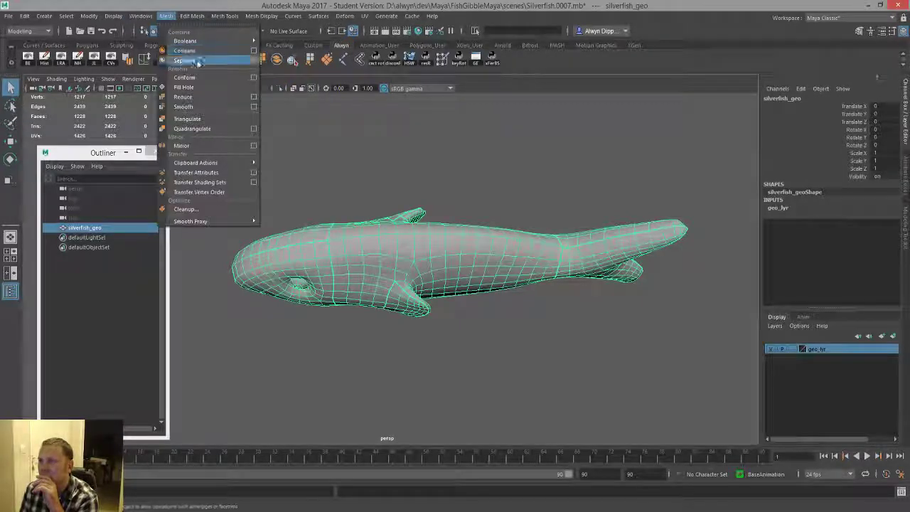
pyautogui.moveTo(137, 15)
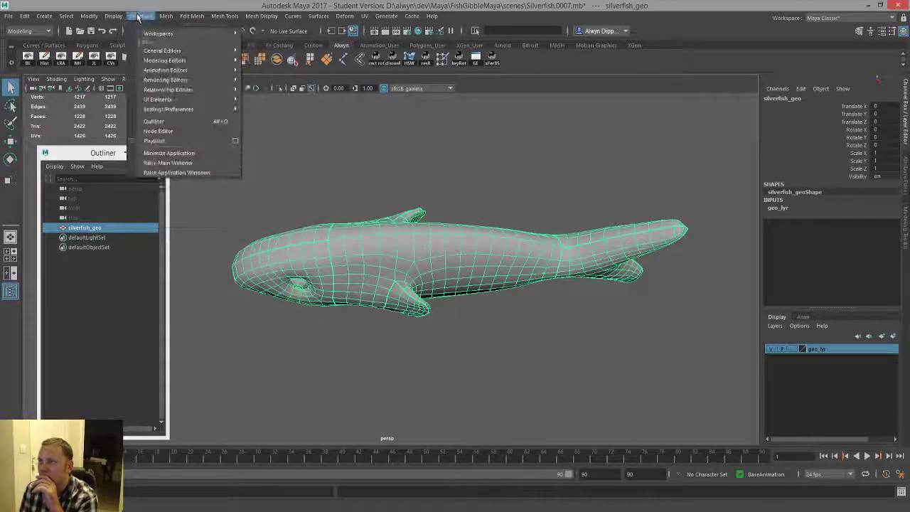
pyautogui.moveTo(173, 52)
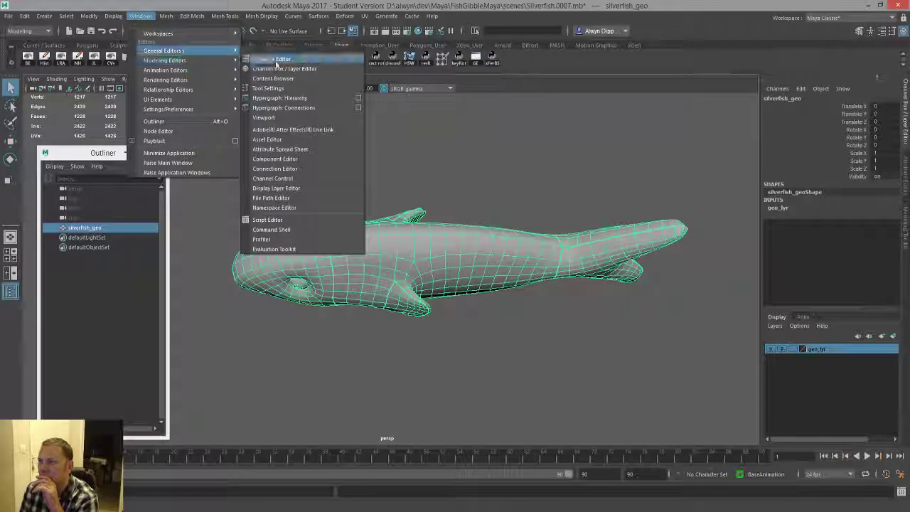
pyautogui.moveTo(162, 34)
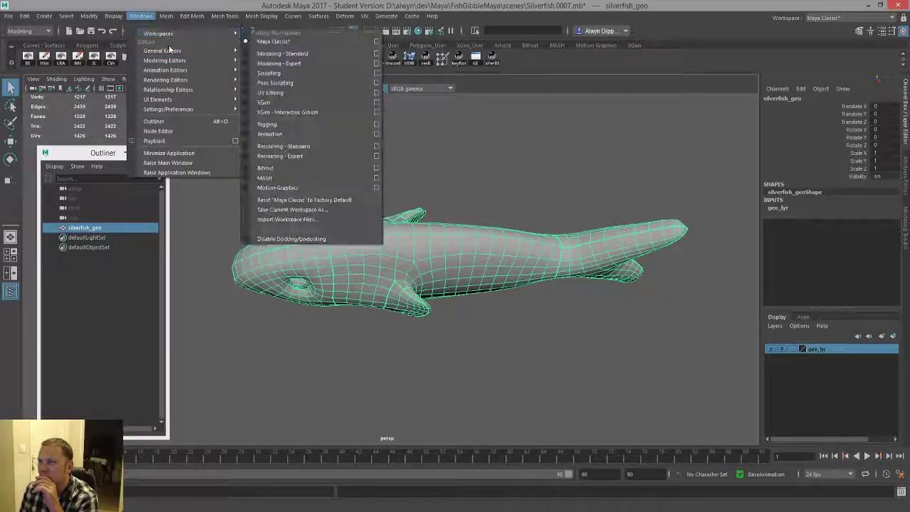
pyautogui.moveTo(185, 73)
pyautogui.click(277, 147)
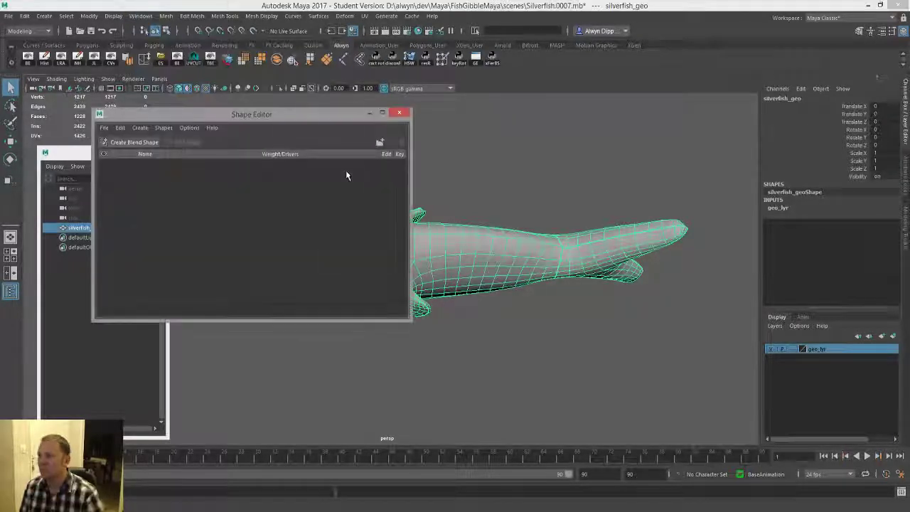
# Create a blend shape on silverfish_geo, add two targets to it, and put the first target in edit mode
pyautogui.click(130, 143)
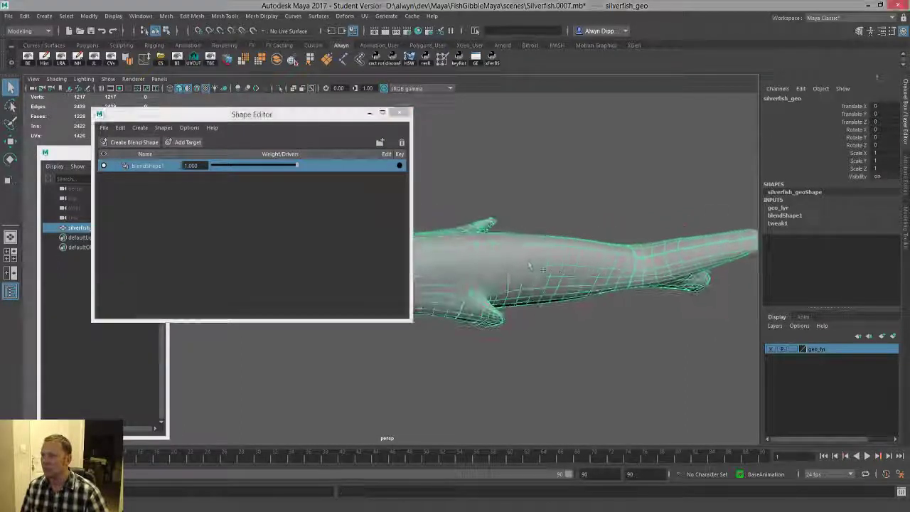
pyautogui.click(187, 143)
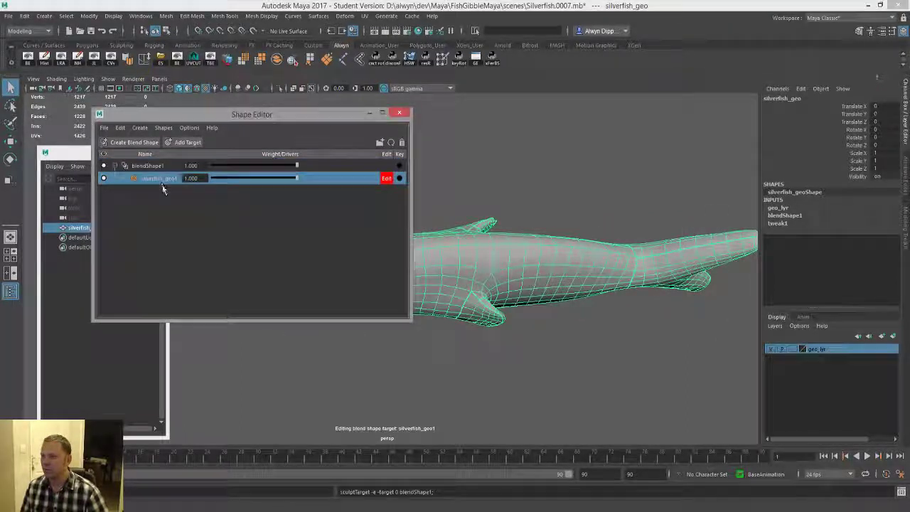
pyautogui.click(183, 144)
pyautogui.click(319, 181)
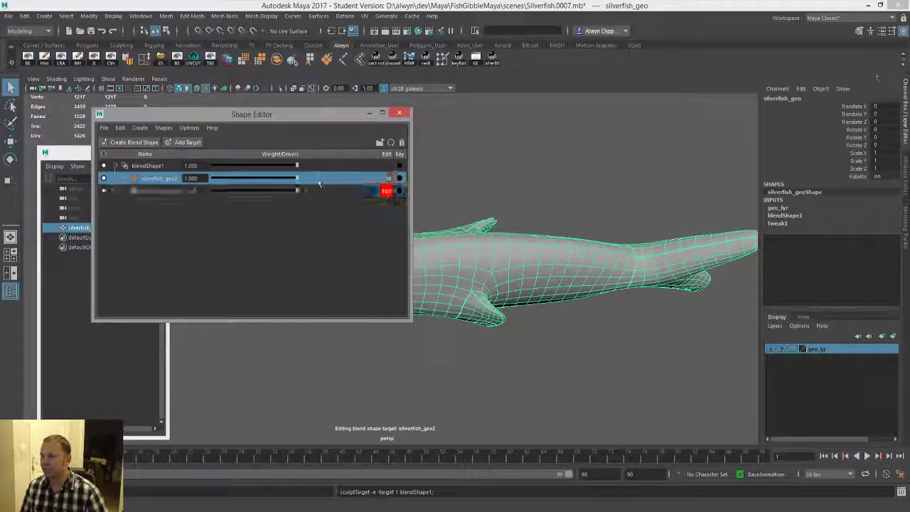
pyautogui.click(386, 178)
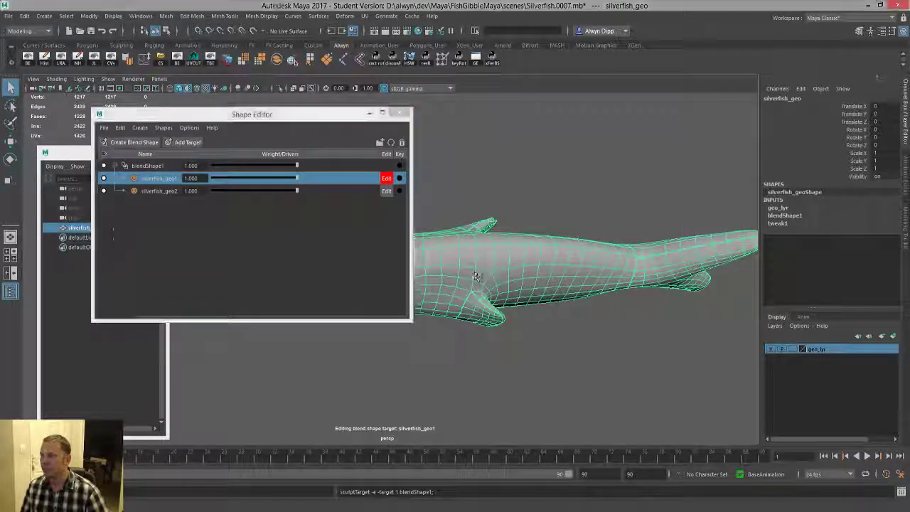
# Bend the head end of the fish sideways in the silverfish_geo1 target by rotating and moving its vertices with soft selection
pyautogui.keyDown('alt'); pyautogui.moveTo(498, 270); pyautogui.dragTo(533, 272); pyautogui.keyUp('alt')
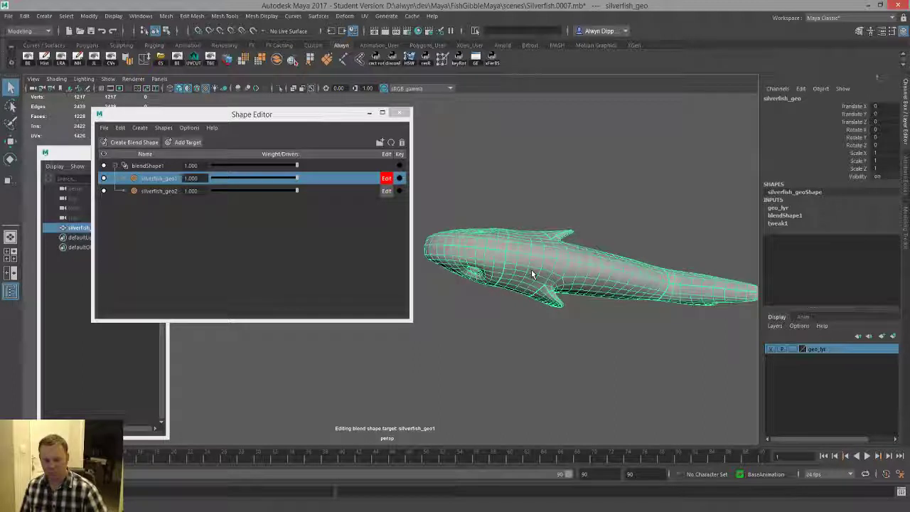
pyautogui.hotkey('ctrl', 'F9')
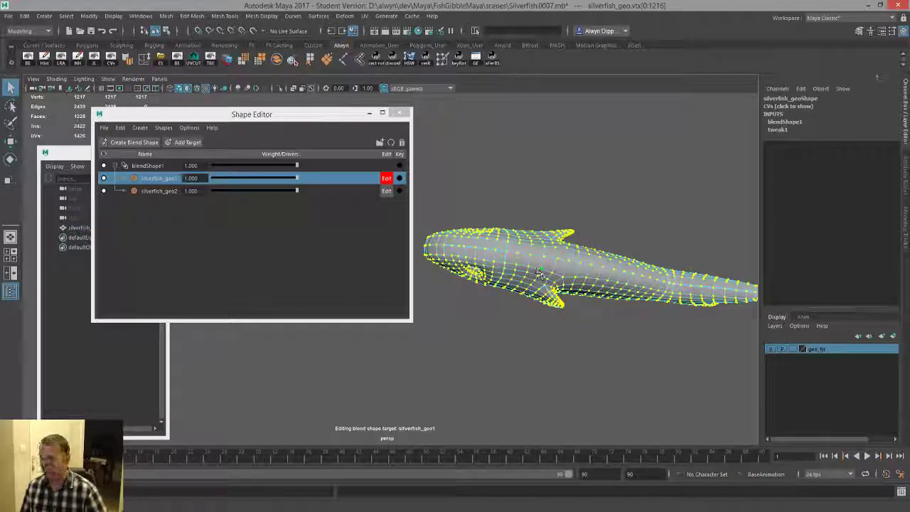
pyautogui.press('e')
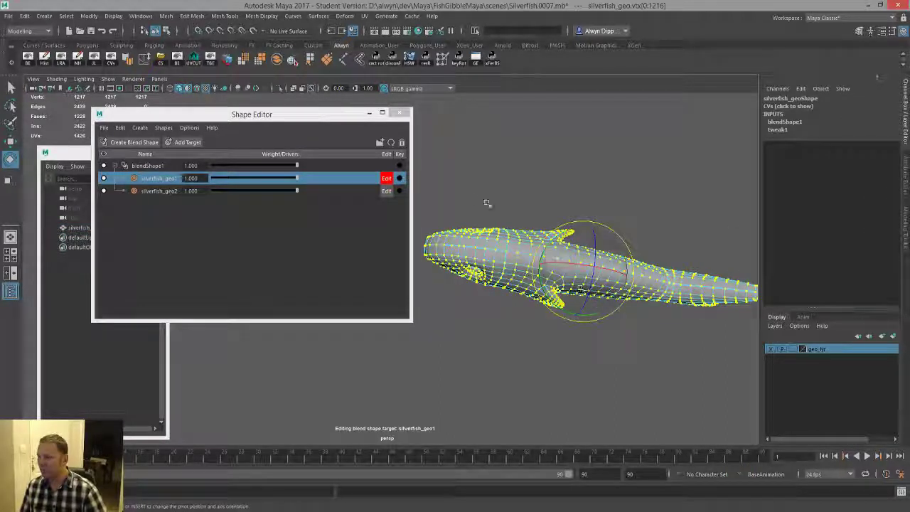
pyautogui.moveTo(507, 122); pyautogui.dragTo(460, 284)
pyautogui.press('w')
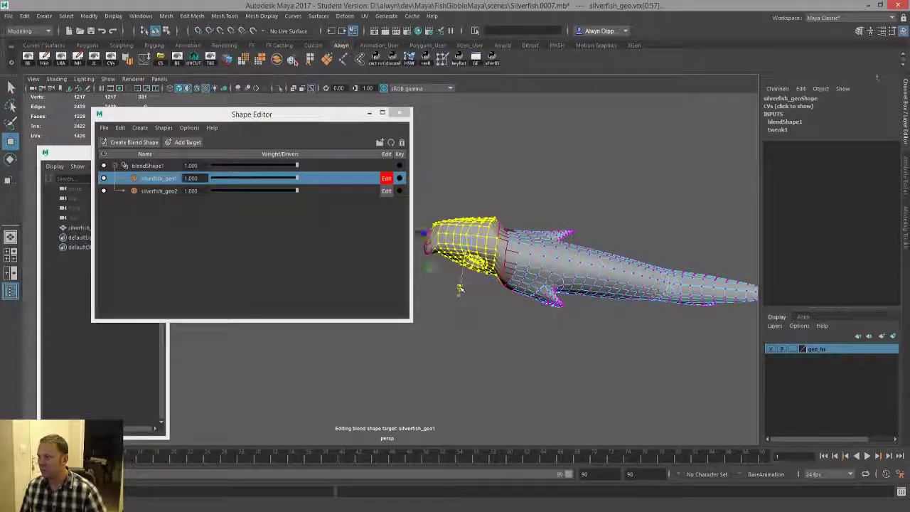
pyautogui.keyDown('alt'); pyautogui.moveTo(433, 251); pyautogui.dragTo(441, 258); pyautogui.keyUp('alt')
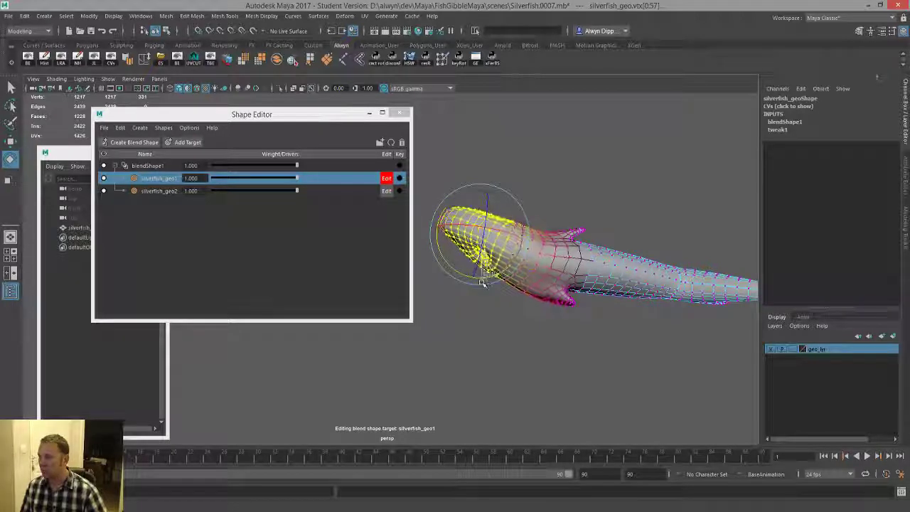
pyautogui.press('w')
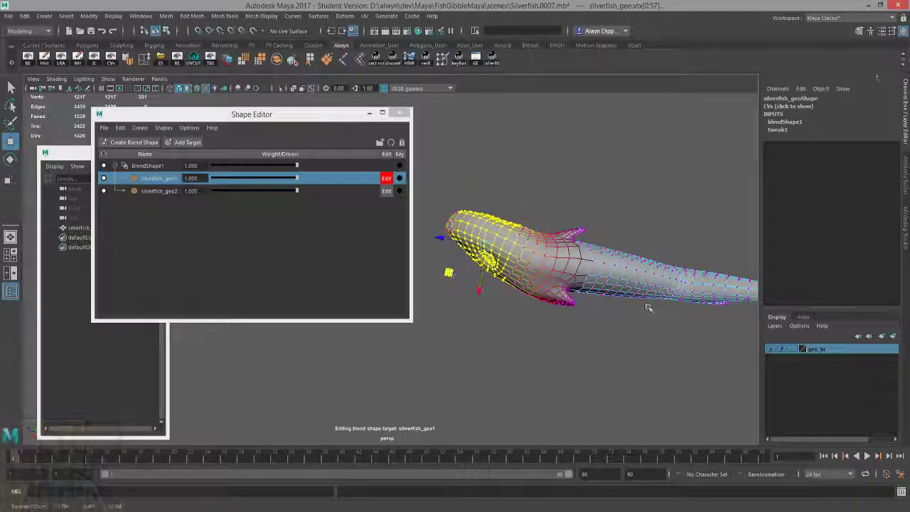
# Bend the tail vertices sideways to complete the silverfish_geo1 pose, stop editing that target and set its weight to 0
pyautogui.keyDown('alt'); pyautogui.moveTo(648, 308); pyautogui.dragTo(540, 293, button='middle'); pyautogui.keyUp('alt')
pyautogui.press('e')
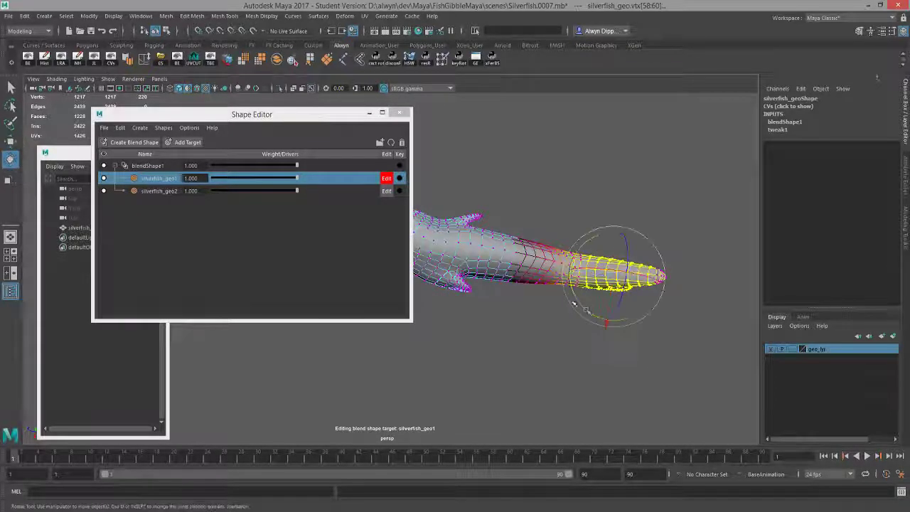
pyautogui.moveTo(592, 313); pyautogui.dragTo(507, 299)
pyautogui.press('w')
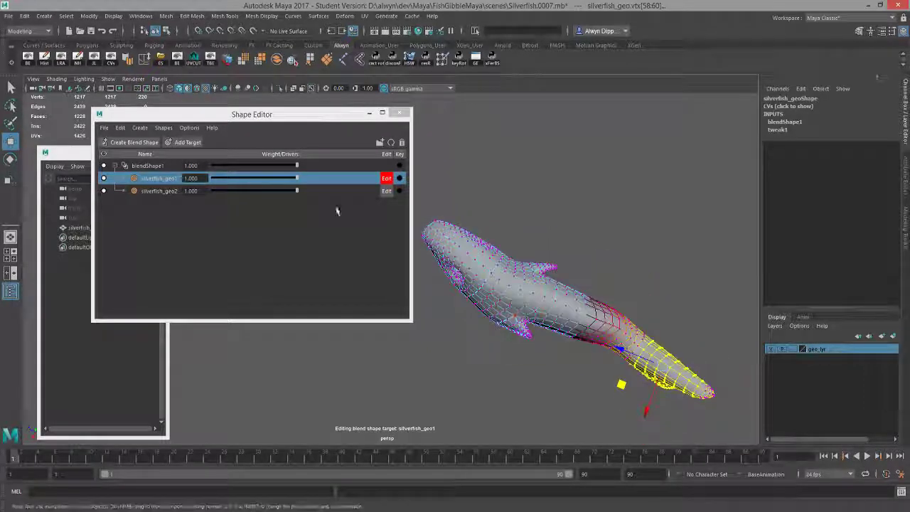
pyautogui.click(386, 179)
pyautogui.moveTo(296, 181); pyautogui.dragTo(192, 181)
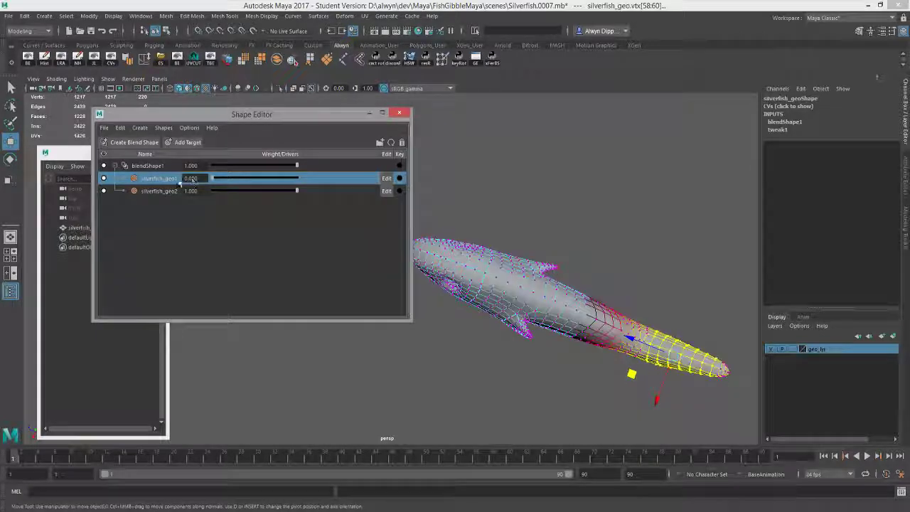
# Put the silverfish_geo2 target in edit mode and bend the head vertices in the opposite direction to the first pose
pyautogui.click(327, 191)
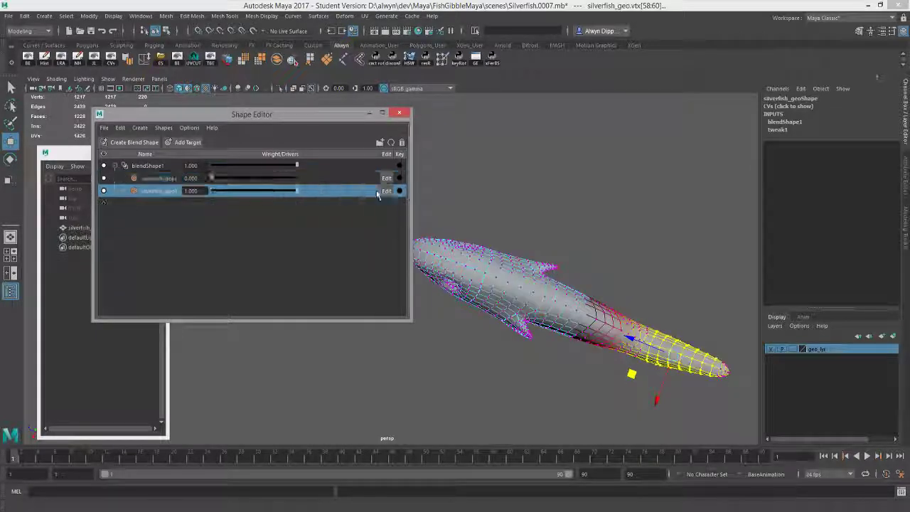
pyautogui.click(386, 191)
pyautogui.keyDown('alt'); pyautogui.moveTo(444, 212); pyautogui.dragTo(500, 300); pyautogui.keyUp('alt')
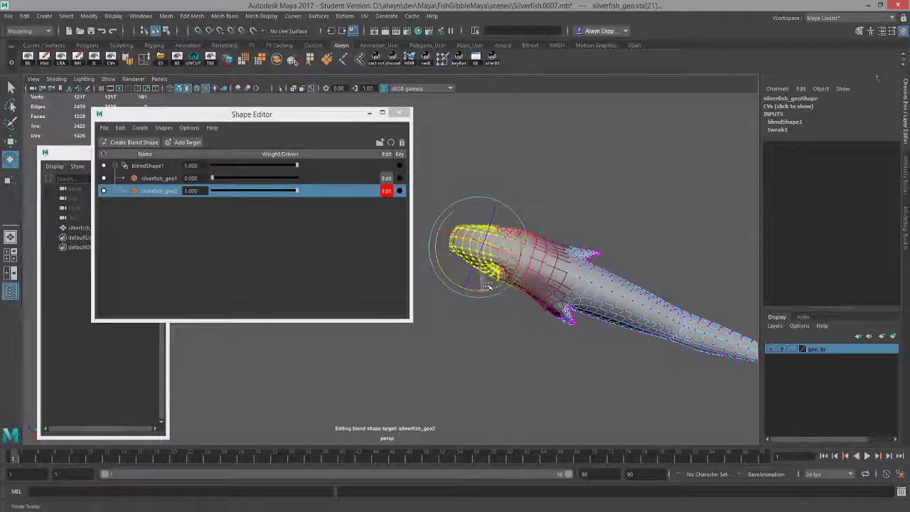
pyautogui.press('w')
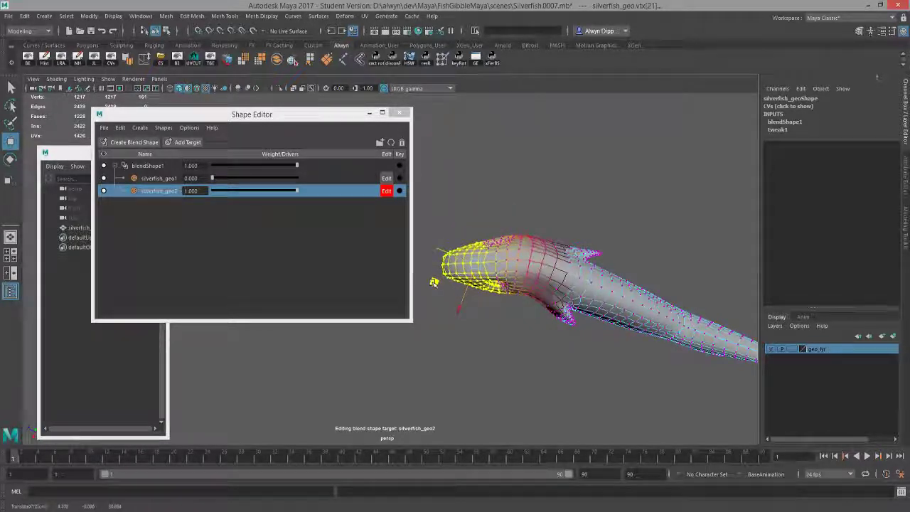
# Bend the tail vertices to complete the silverfish_geo2 pose, stop editing that target and set its weight to 0
pyautogui.keyDown('alt'); pyautogui.moveTo(618, 288); pyautogui.dragTo(547, 246, button='middle'); pyautogui.keyUp('alt')
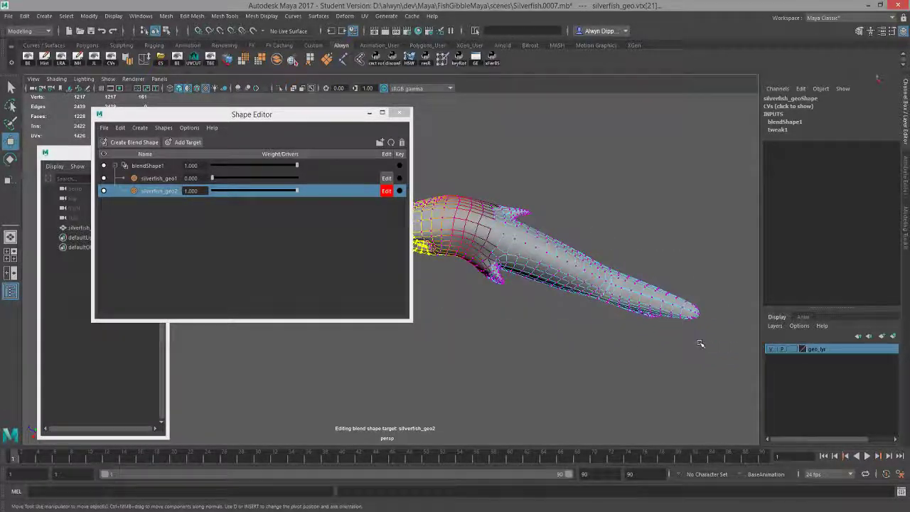
pyautogui.moveTo(700, 343); pyautogui.dragTo(598, 259)
pyautogui.press('e')
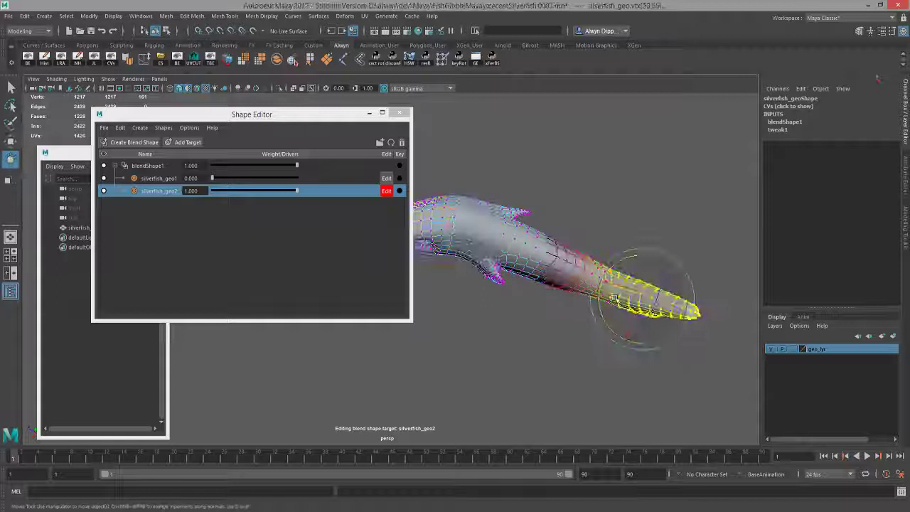
pyautogui.moveTo(602, 318)
pyautogui.mouseDown()
pyautogui.moveTo(611, 329)
pyautogui.moveTo(599, 307)
pyautogui.mouseUp()
pyautogui.press('w')
pyautogui.click(388, 191)
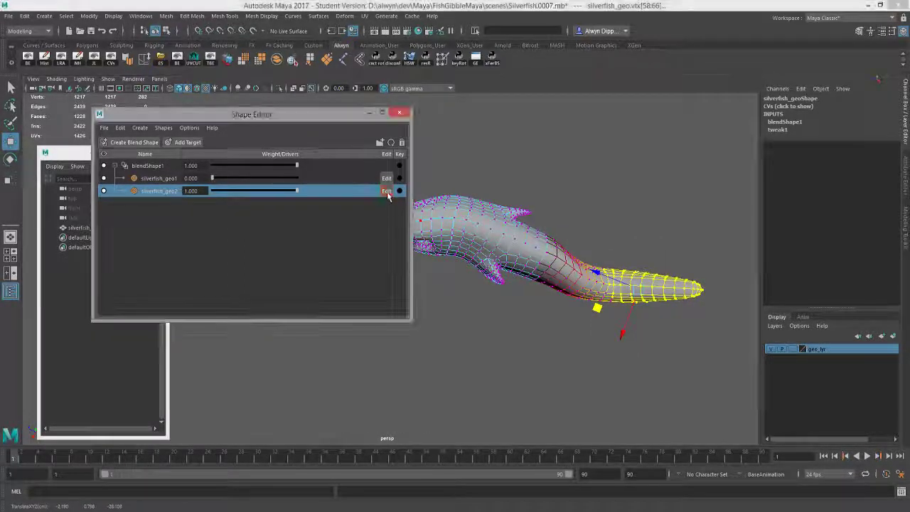
pyautogui.moveTo(297, 191); pyautogui.dragTo(212, 190)
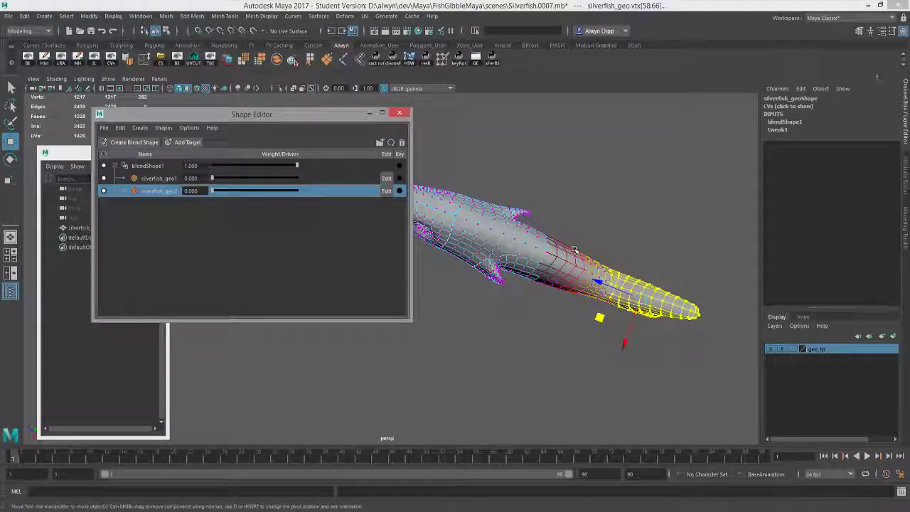
# Leave vertex mode and preview both target poses by sweeping their weights, returning them to 0
pyautogui.moveTo(570, 244); pyautogui.dragTo(585, 221, button='right')
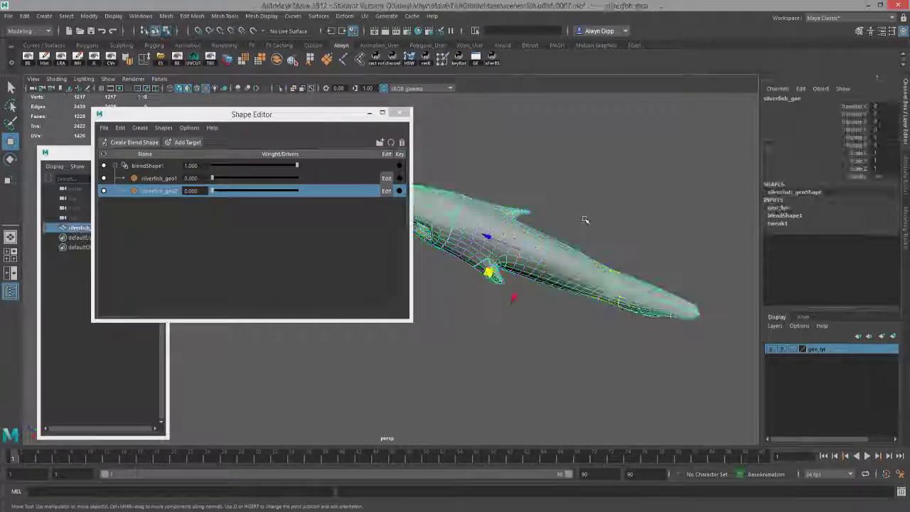
pyautogui.click(584, 220)
pyautogui.keyDown('alt'); pyautogui.moveTo(496, 241); pyautogui.dragTo(542, 258, button='middle'); pyautogui.keyUp('alt')
pyautogui.keyDown('alt'); pyautogui.moveTo(543, 258); pyautogui.dragTo(550, 250); pyautogui.keyUp('alt')
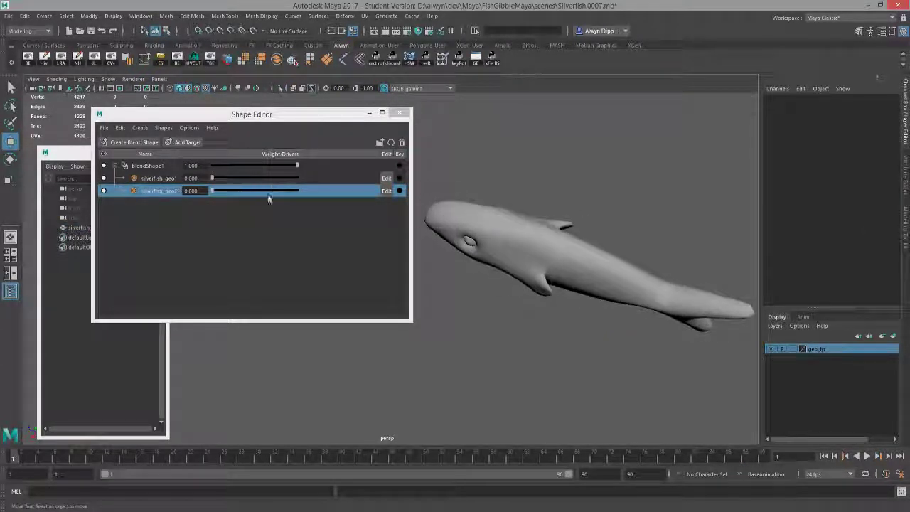
pyautogui.moveTo(216, 194)
pyautogui.mouseDown()
pyautogui.moveTo(271, 192)
pyautogui.moveTo(212, 191)
pyautogui.moveTo(263, 179)
pyautogui.moveTo(212, 179)
pyautogui.mouseUp()
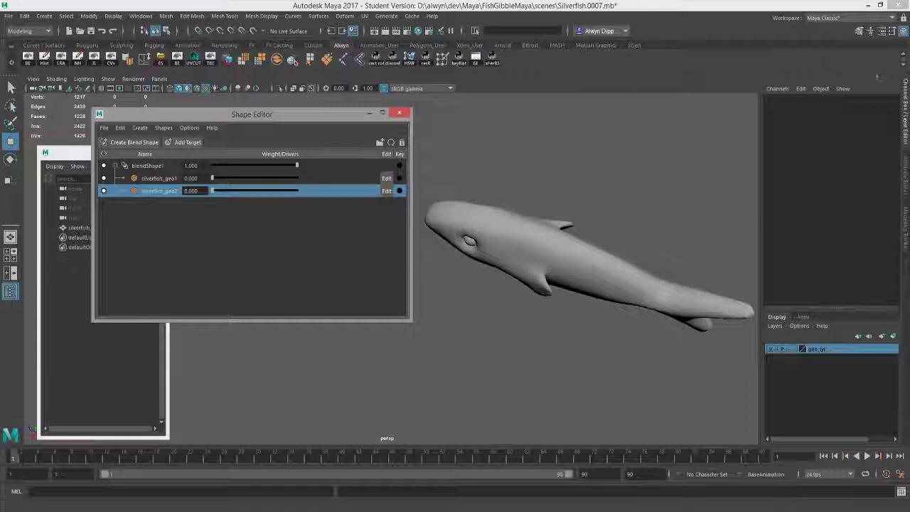
# Select the silverfish_geo mesh in the viewport and switch to the Select tool
pyautogui.keyDown('alt'); pyautogui.moveTo(530, 237); pyautogui.dragTo(575, 95); pyautogui.keyUp('alt')
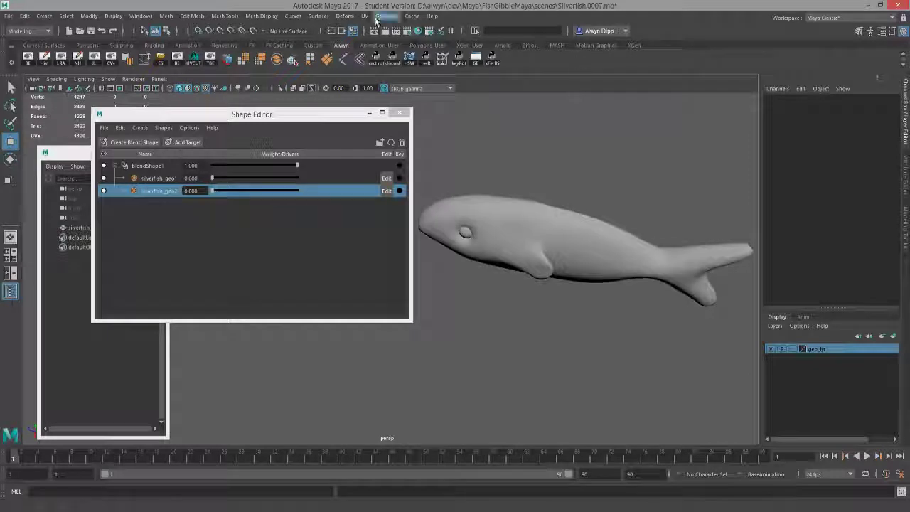
pyautogui.click(486, 214)
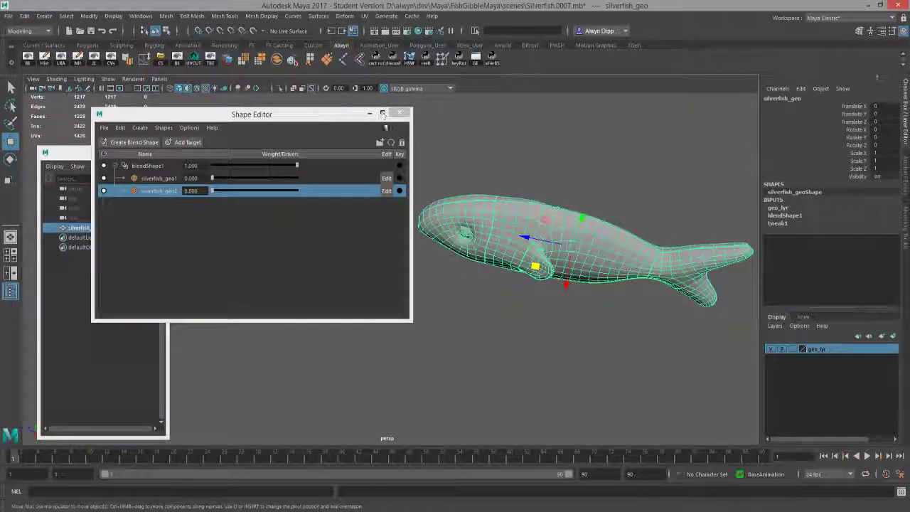
pyautogui.press('q')
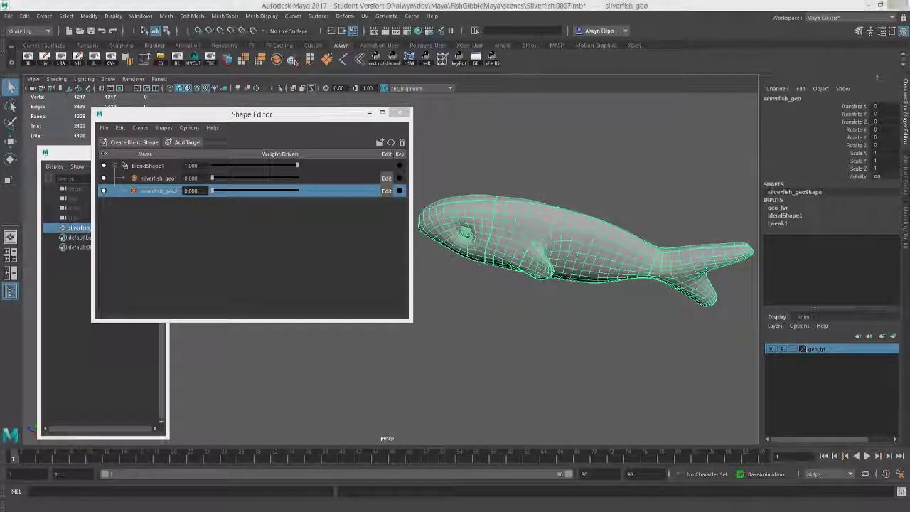
# Bring in the browser page "exporting static mesh morph targets from maya", examine its morpher packer script post, and return to Maya
pyautogui.moveTo(0, 79); pyautogui.dragTo(414, 69)
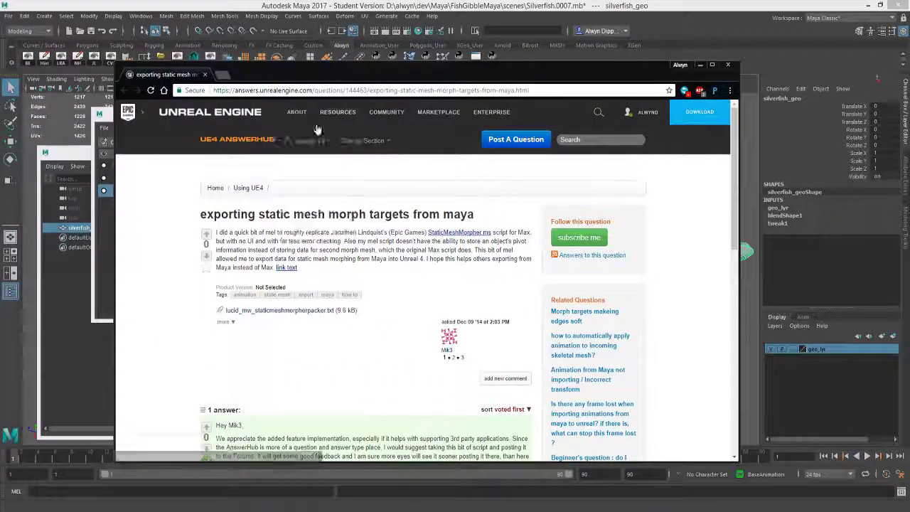
pyautogui.scroll(-1, 390, 277)
pyautogui.scroll(-2, 390, 277)
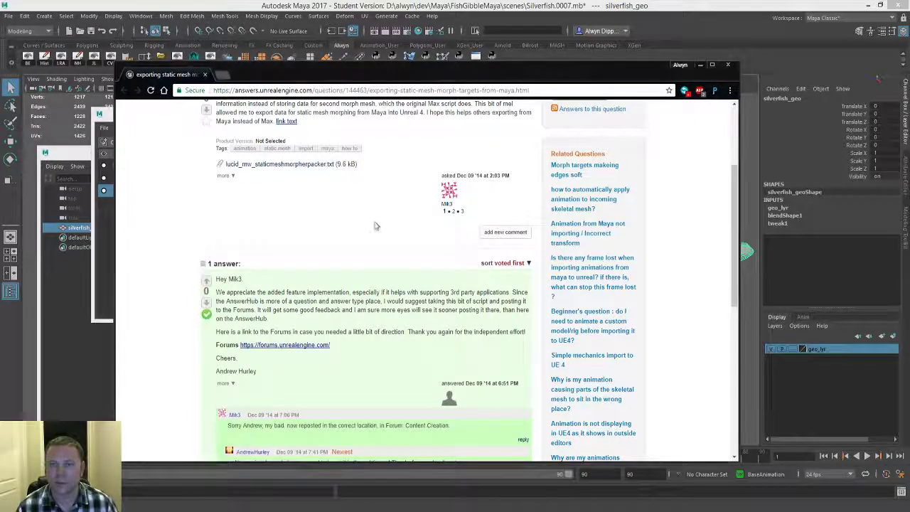
pyautogui.scroll(3, 374, 225)
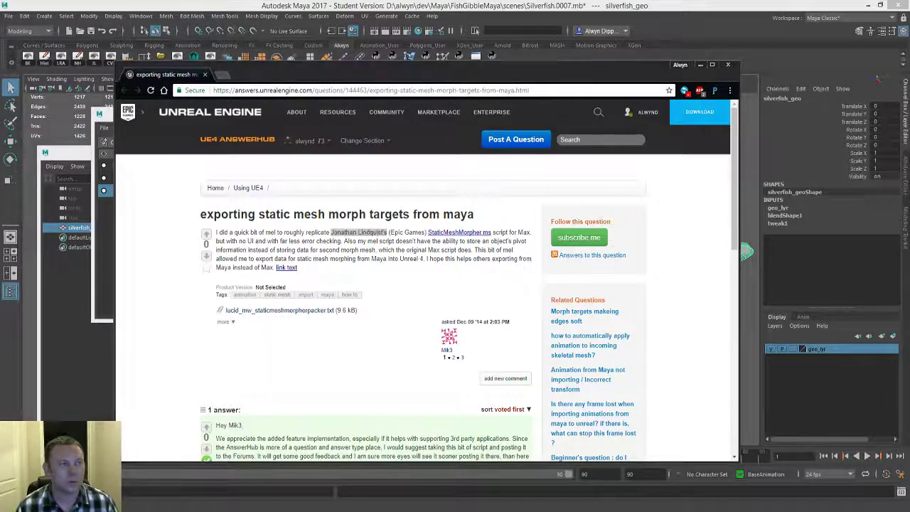
pyautogui.moveTo(190, 74); pyautogui.dragTo(0, 60)
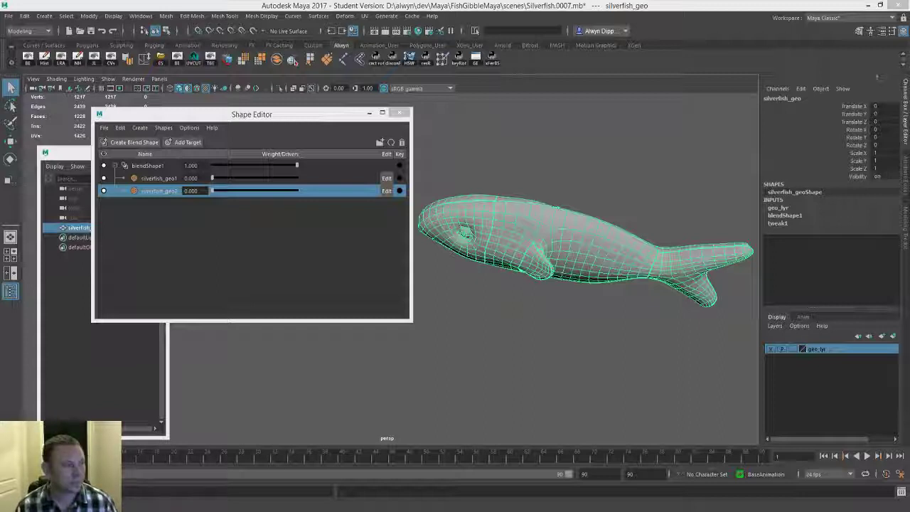
# Set the silverfish_geo1 target weight to 1 and duplicate silverfish_geo in that pose
pyautogui.click(288, 118)
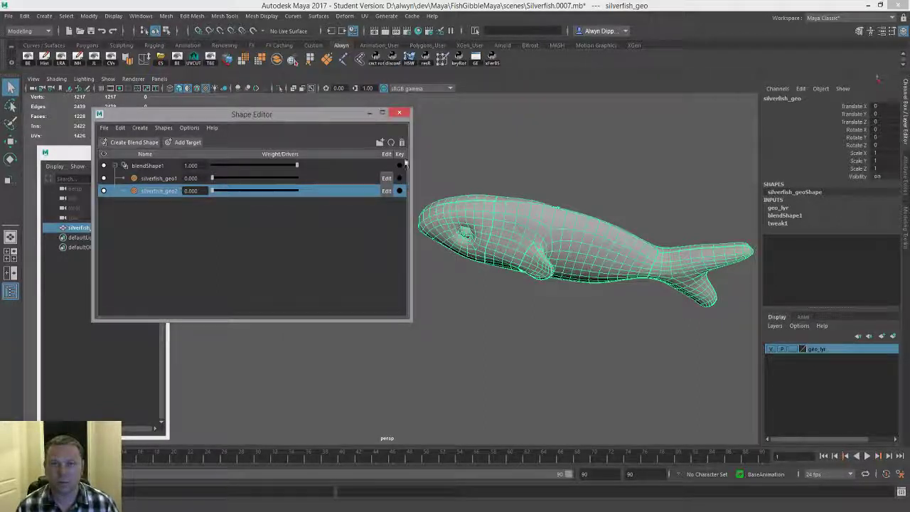
pyautogui.keyDown('alt'); pyautogui.moveTo(501, 211); pyautogui.dragTo(490, 187); pyautogui.keyUp('alt')
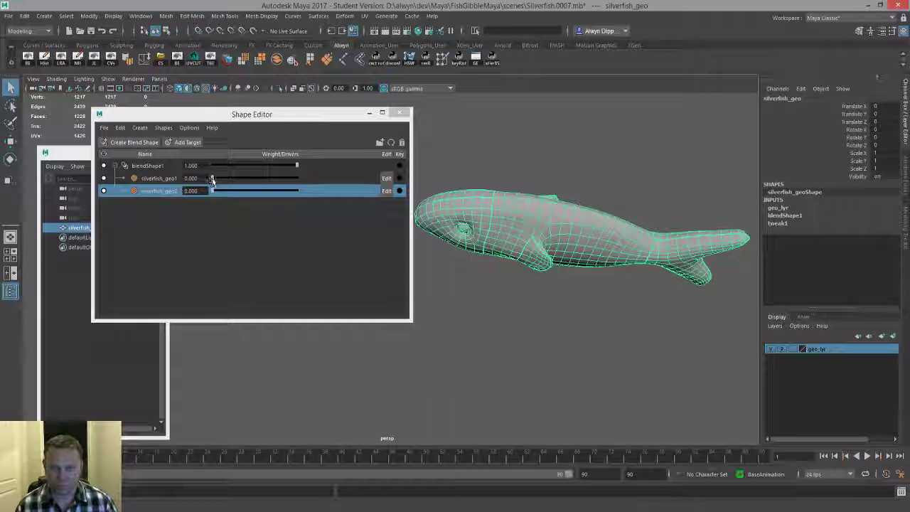
pyautogui.moveTo(211, 180); pyautogui.dragTo(297, 179)
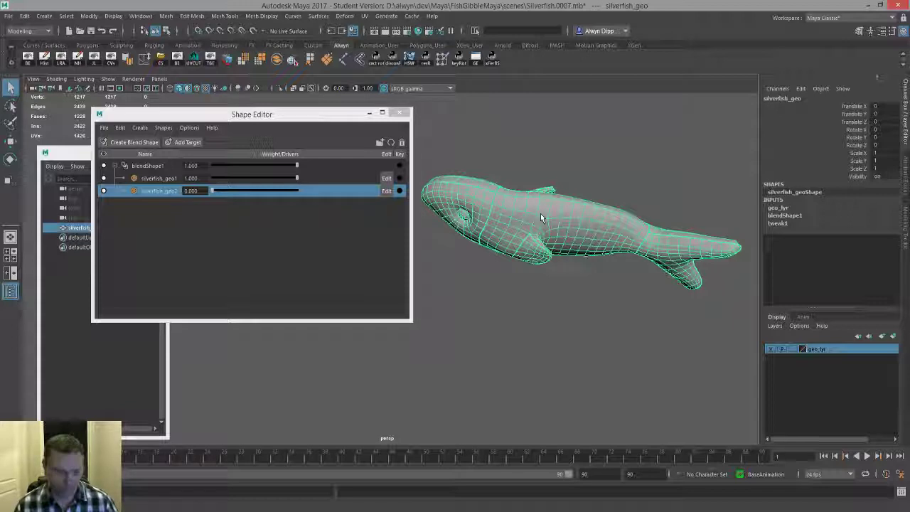
pyautogui.click(71, 153)
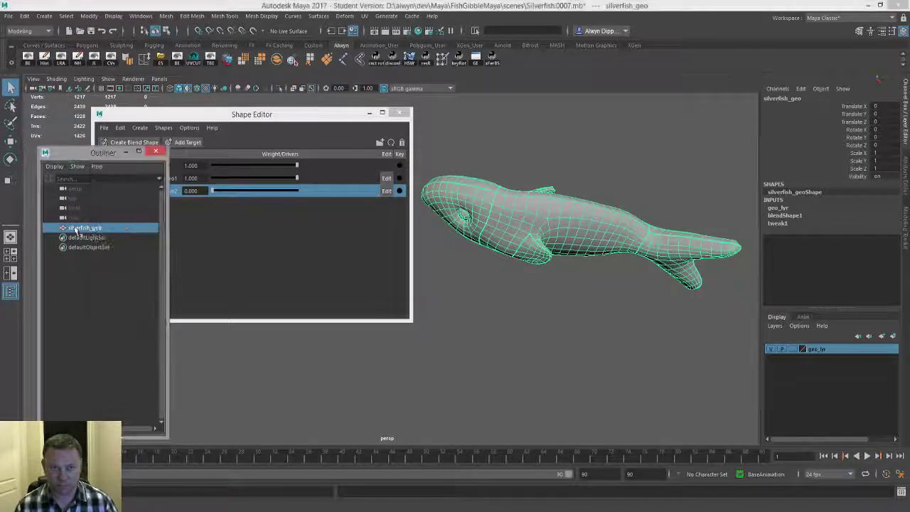
pyautogui.hotkey('ctrl', 'd')
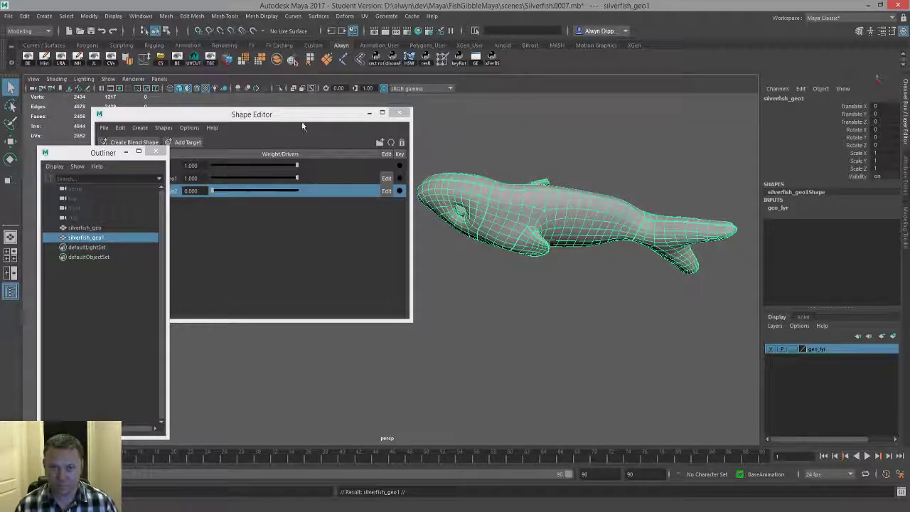
# Set the silverfish_geo1 target weight to 0 and silverfish_geo2 to 1, and duplicate silverfish_geo in the second pose
pyautogui.click(292, 175)
pyautogui.click(183, 179)
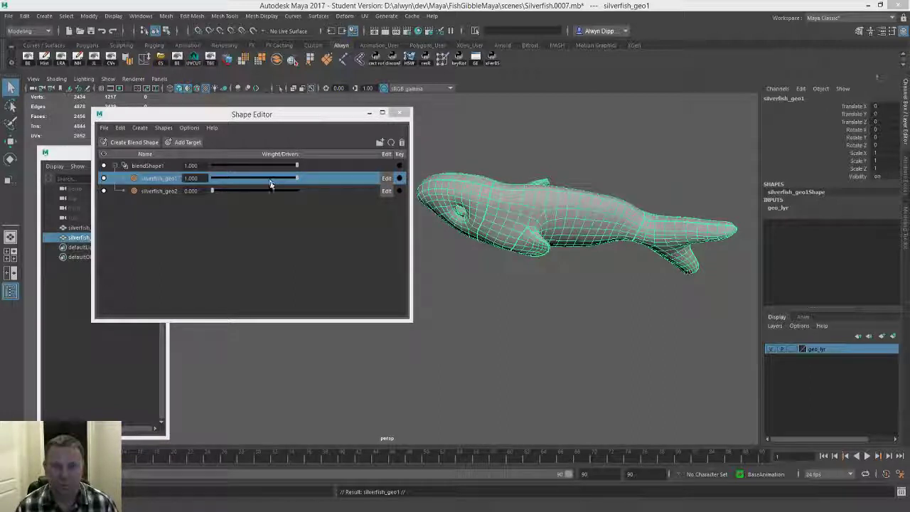
pyautogui.click(298, 178)
pyautogui.moveTo(298, 179)
pyautogui.mouseDown()
pyautogui.moveTo(212, 179)
pyautogui.moveTo(302, 192)
pyautogui.mouseUp()
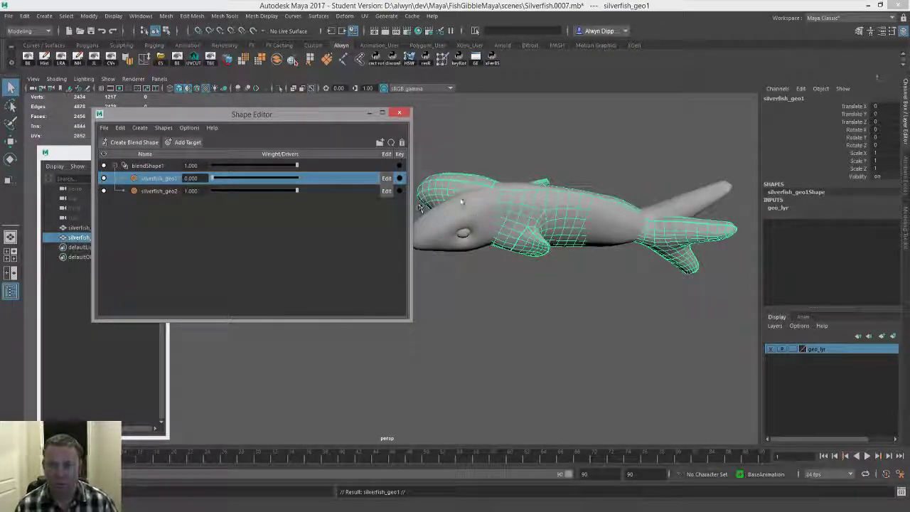
pyautogui.click(78, 228)
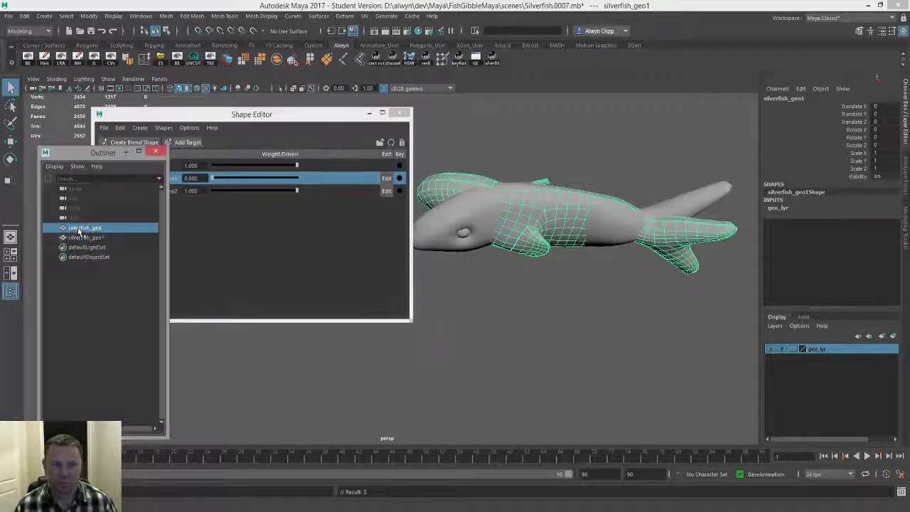
pyautogui.click(498, 209)
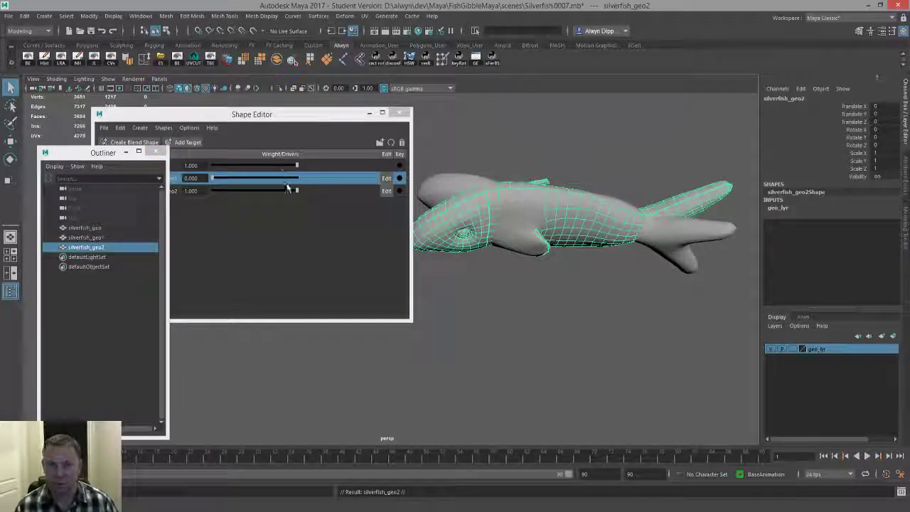
# Set the silverfish_geo2 target weight to 0 and select both duplicated meshes, followed by silverfish_geo as the last one
pyautogui.moveTo(295, 191); pyautogui.dragTo(249, 195)
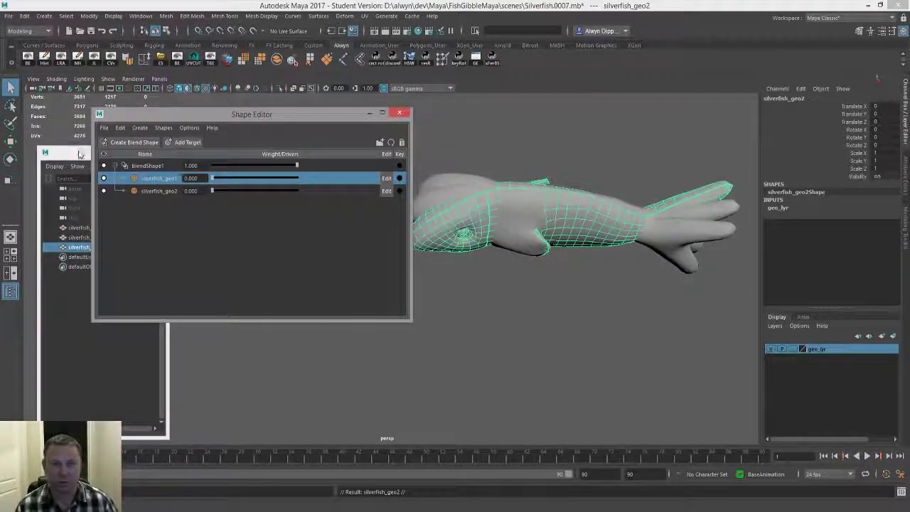
pyautogui.click(107, 245)
pyautogui.keyDown('ctrl'); pyautogui.click(107, 238); pyautogui.keyUp('ctrl')
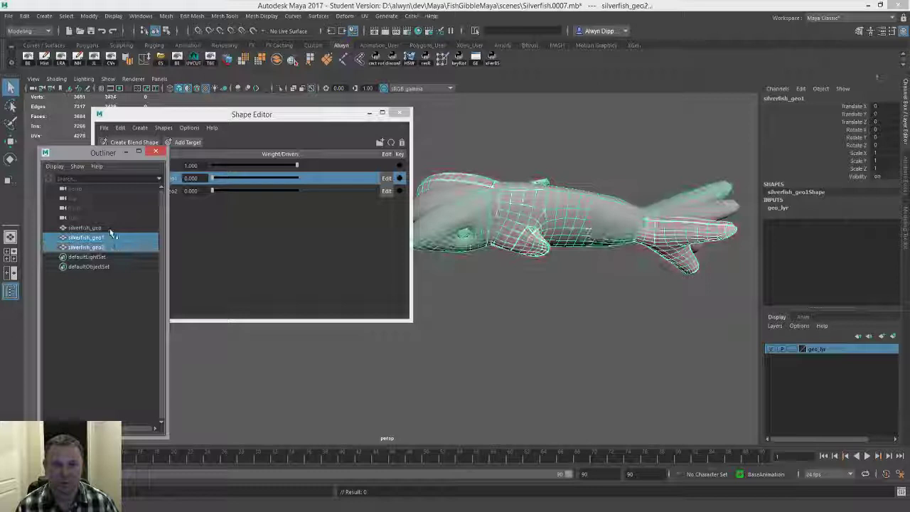
pyautogui.keyDown('ctrl'); pyautogui.click(108, 226); pyautogui.keyUp('ctrl')
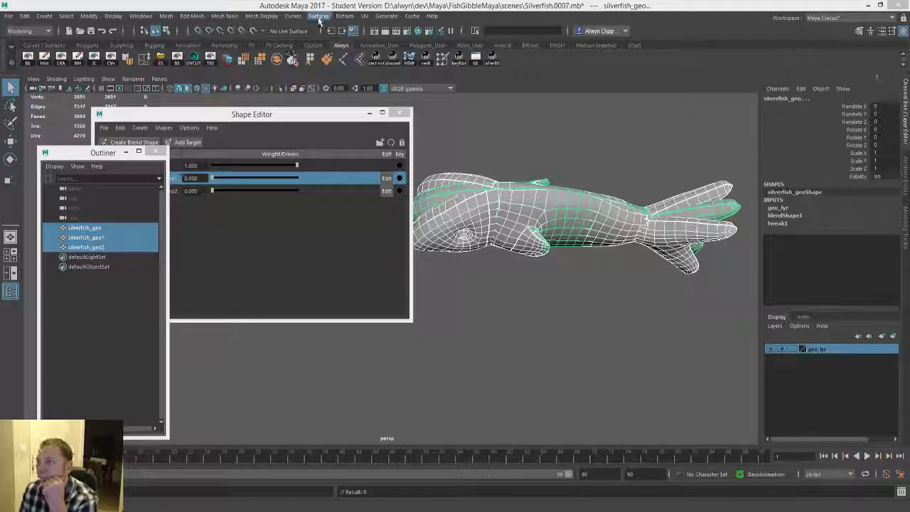
# Paste the lucid_mw_StaticMeshMorpherPacker script into an enlarged Script Editor as MEL, run it on the selected meshes, and close the editor
pyautogui.click(902, 492)
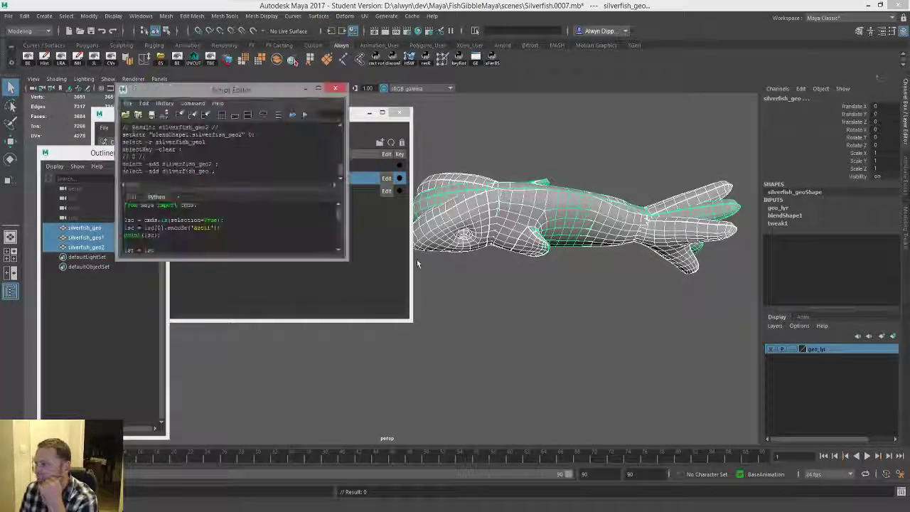
pyautogui.click(130, 196)
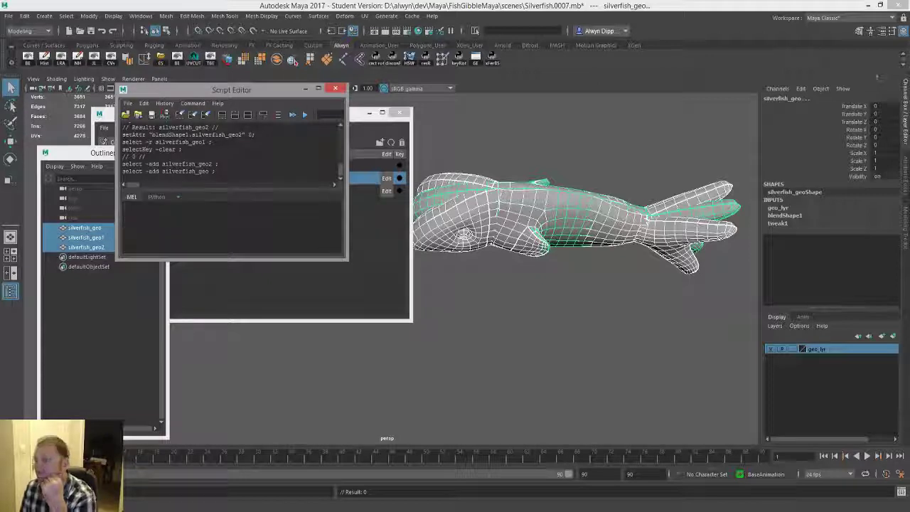
pyautogui.moveTo(344, 259); pyautogui.dragTo(642, 432)
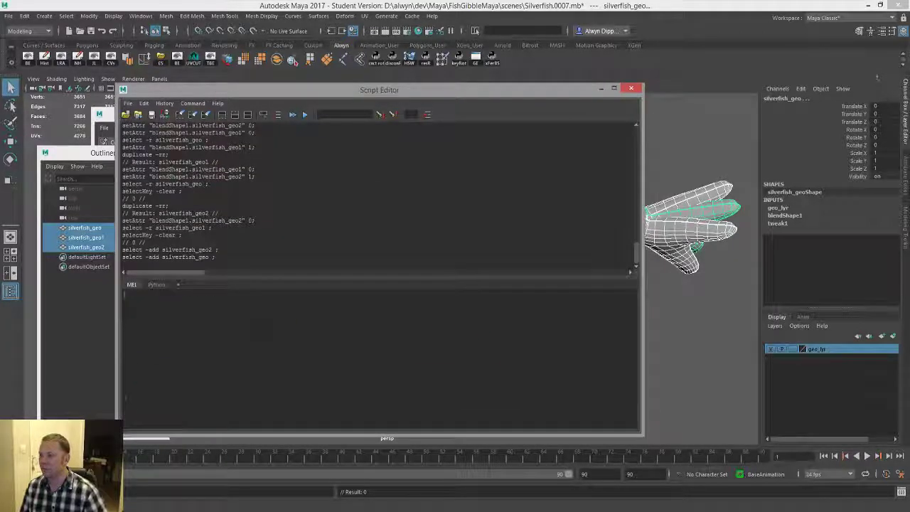
pyautogui.hotkey('ctrl', 'v')
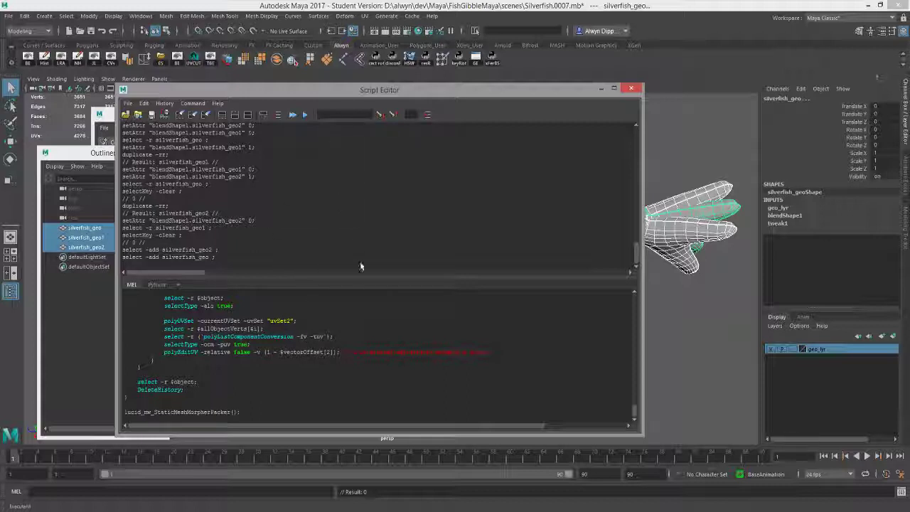
pyautogui.hotkey('ctrl', 'Return')
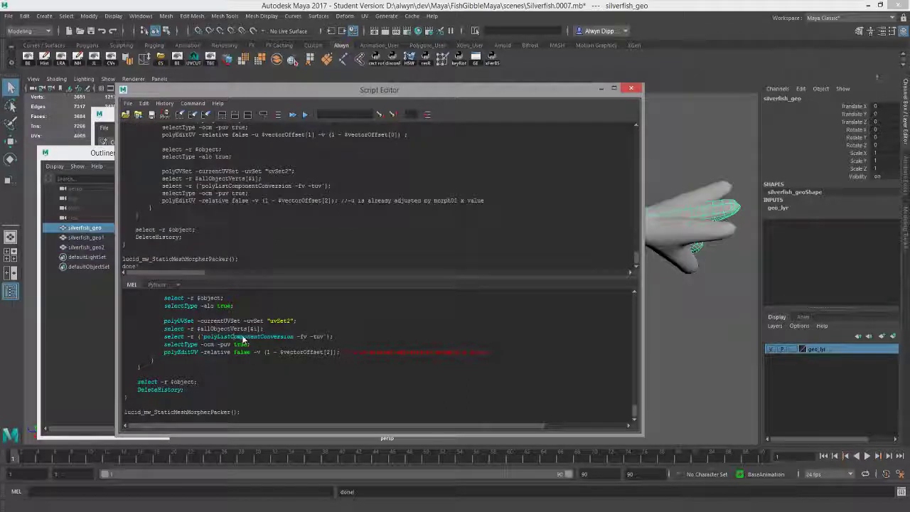
pyautogui.click(630, 88)
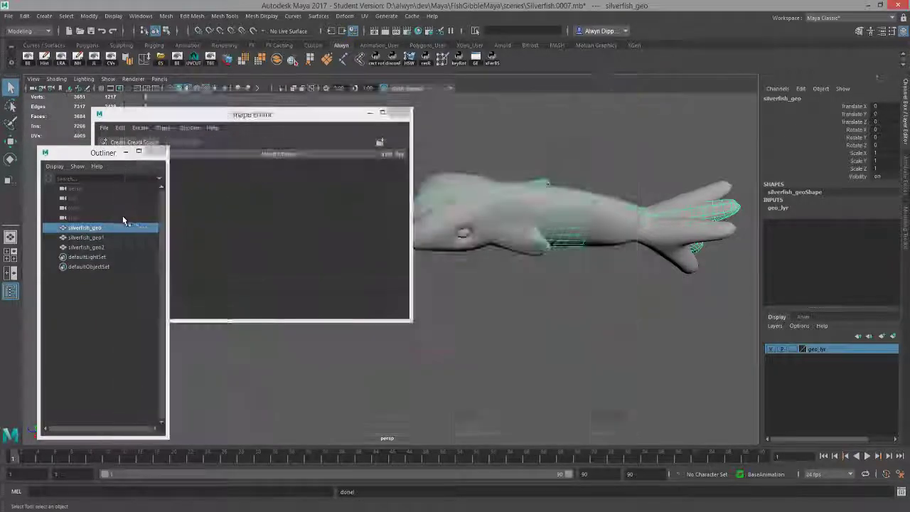
# Close the Shape Editor and delete the duplicated meshes silverfish_geo1 and silverfish_geo2
pyautogui.moveTo(375, 95); pyautogui.dragTo(374, 114)
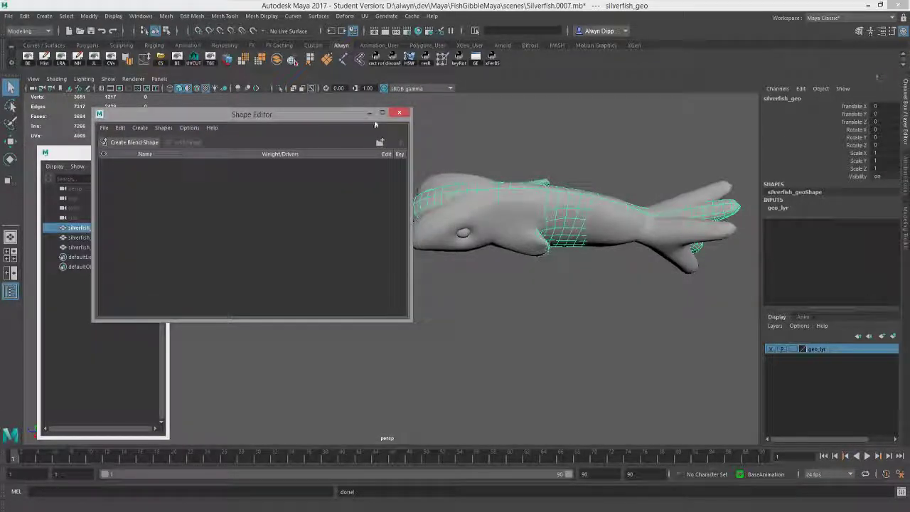
pyautogui.click(400, 113)
pyautogui.click(117, 237)
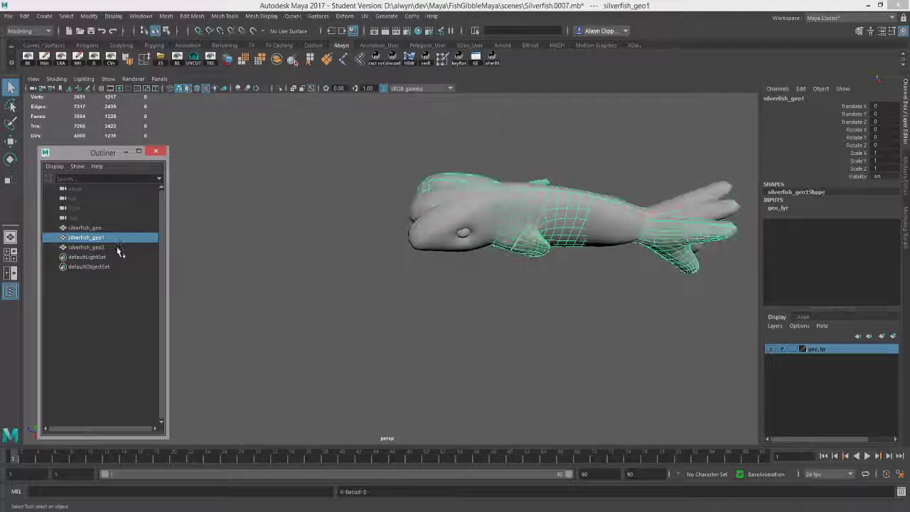
pyautogui.keyDown('shift'); pyautogui.click(117, 247); pyautogui.keyUp('shift')
pyautogui.press('Delete')
# Examine the UV sets map1, uvSet2, uvSet3 and uvSet4 of silverfish_geo in the UV Editor
pyautogui.click(114, 228)
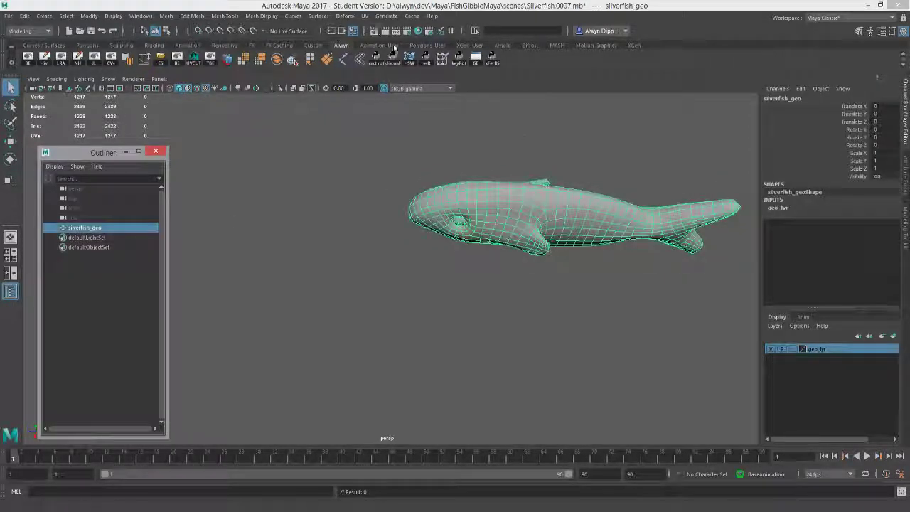
pyautogui.click(365, 17)
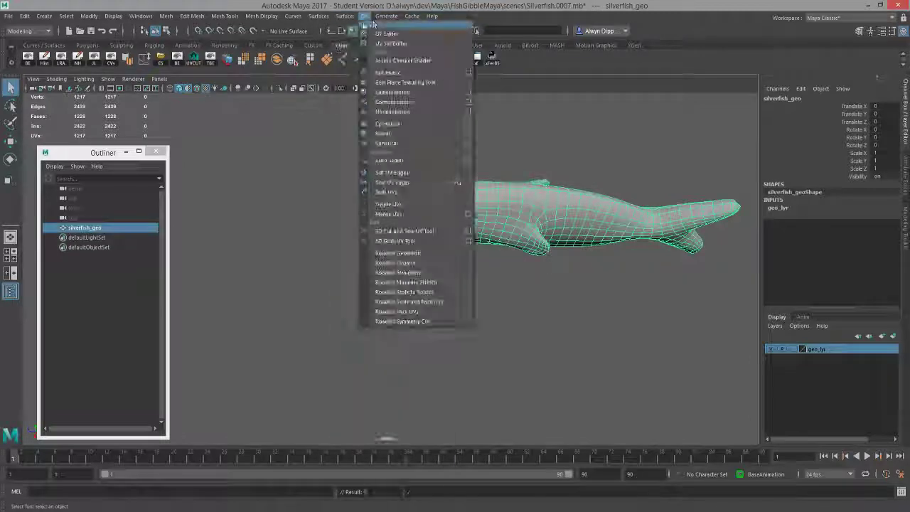
pyautogui.click(383, 33)
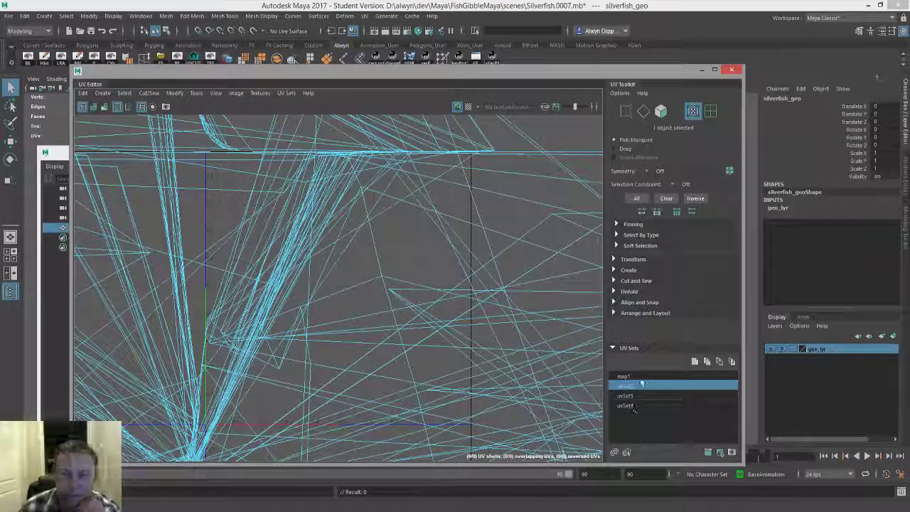
pyautogui.press('f')
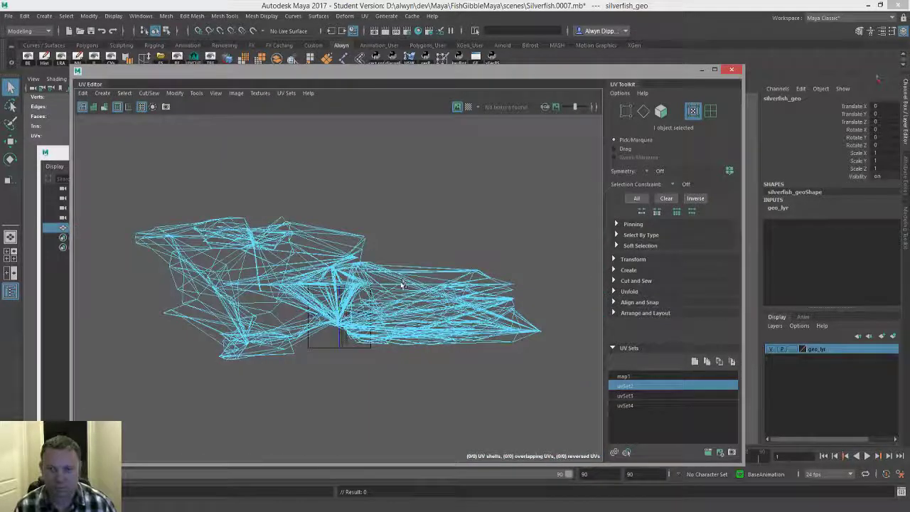
pyautogui.click(629, 397)
pyautogui.click(639, 405)
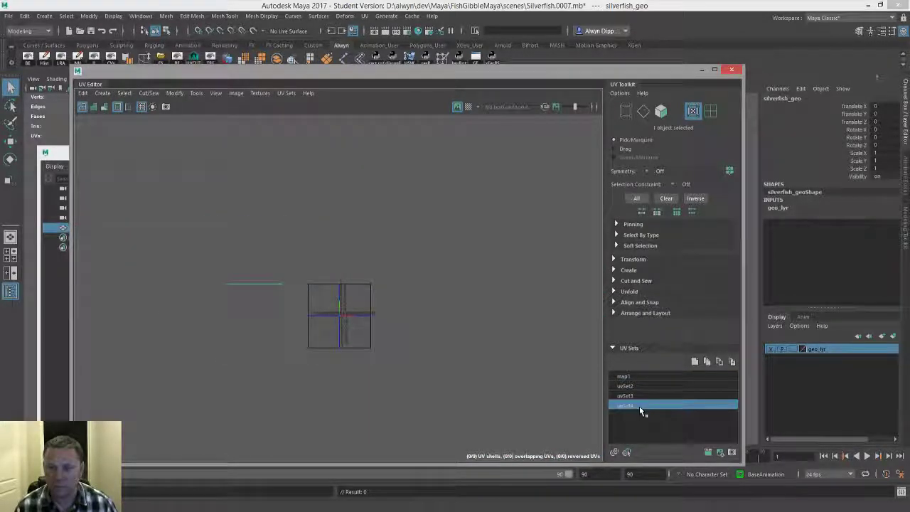
pyautogui.click(642, 385)
pyautogui.click(638, 376)
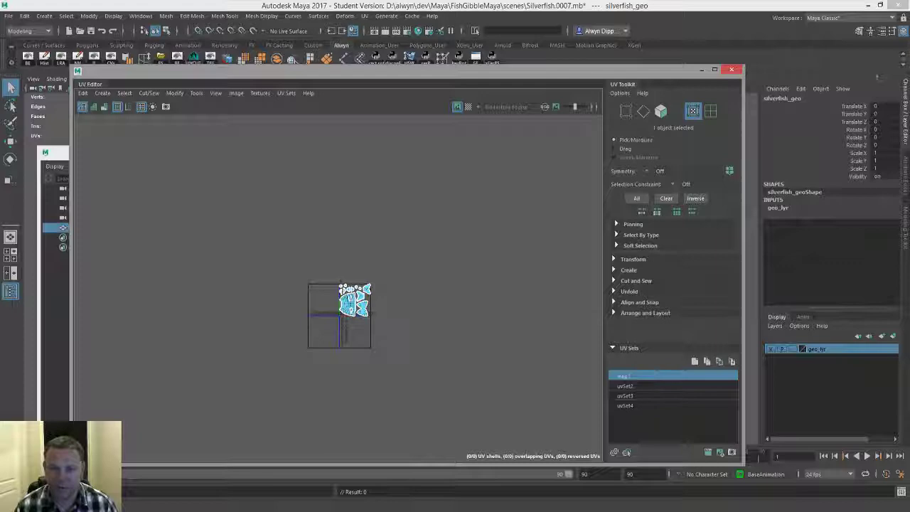
pyautogui.scroll(5, 364, 307)
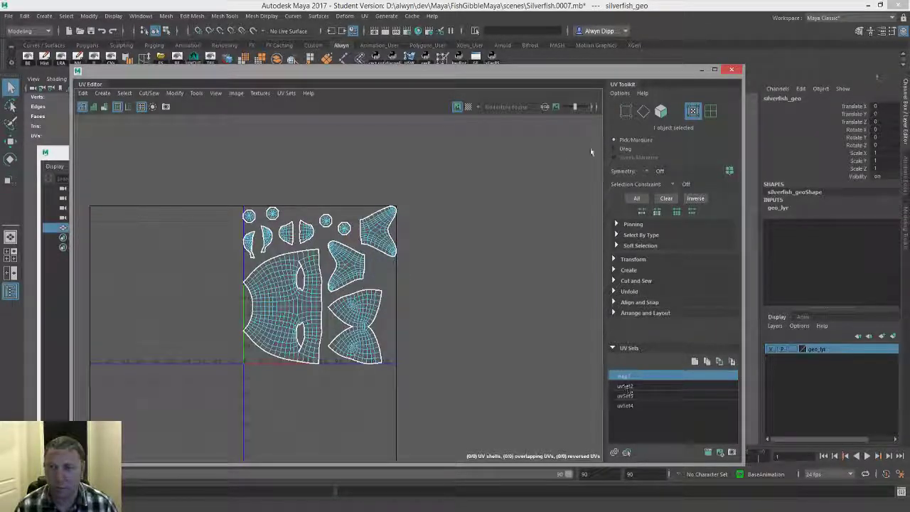
pyautogui.click(733, 70)
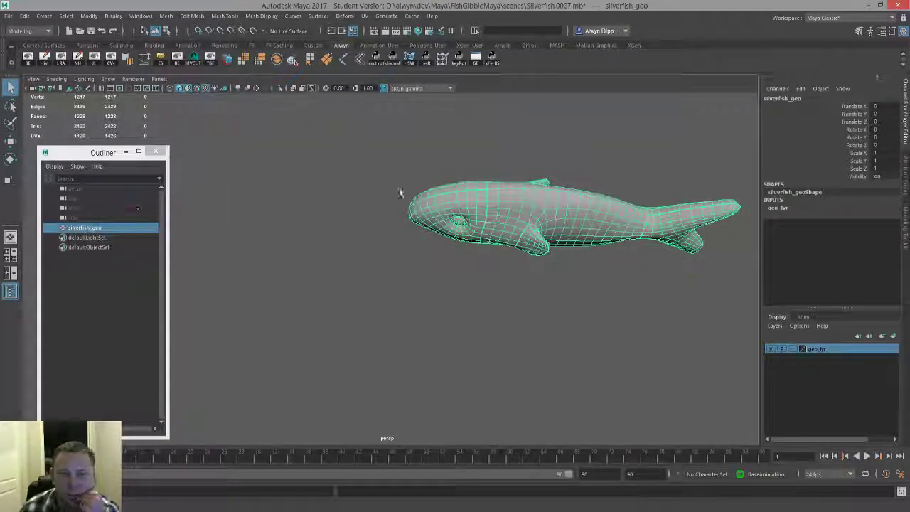
# Generate LOD meshes from silverfish_geo
pyautogui.keyDown('alt'); pyautogui.moveTo(573, 206); pyautogui.dragTo(480, 233, button='middle'); pyautogui.keyUp('alt')
pyautogui.keyDown('alt'); pyautogui.moveTo(480, 233); pyautogui.dragTo(536, 235); pyautogui.keyUp('alt')
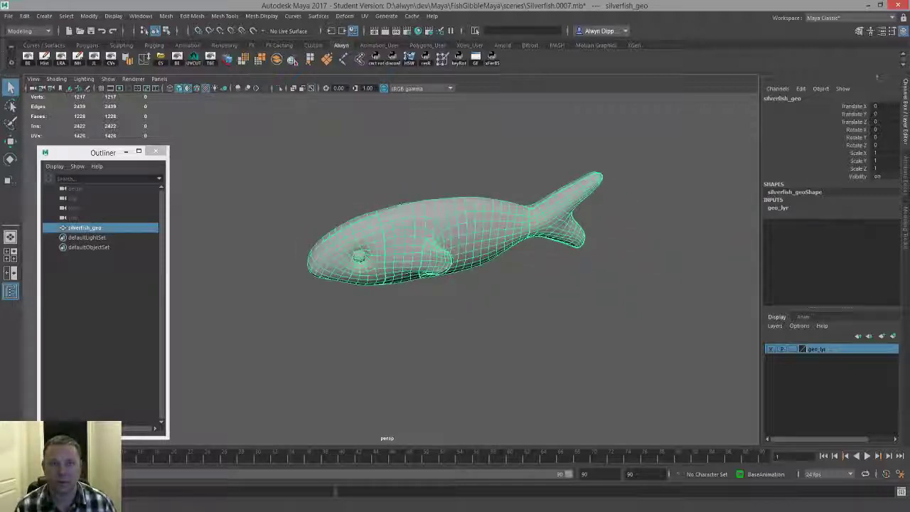
pyautogui.click(24, 16)
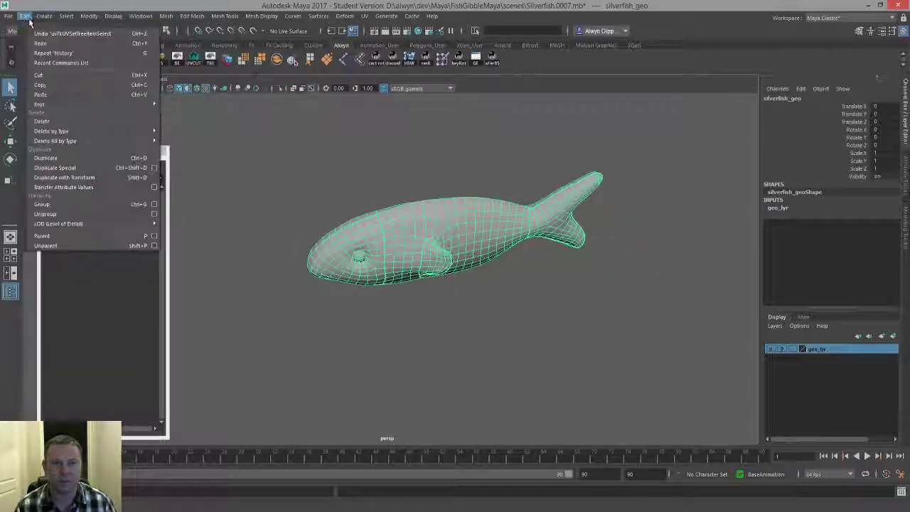
pyautogui.moveTo(93, 224)
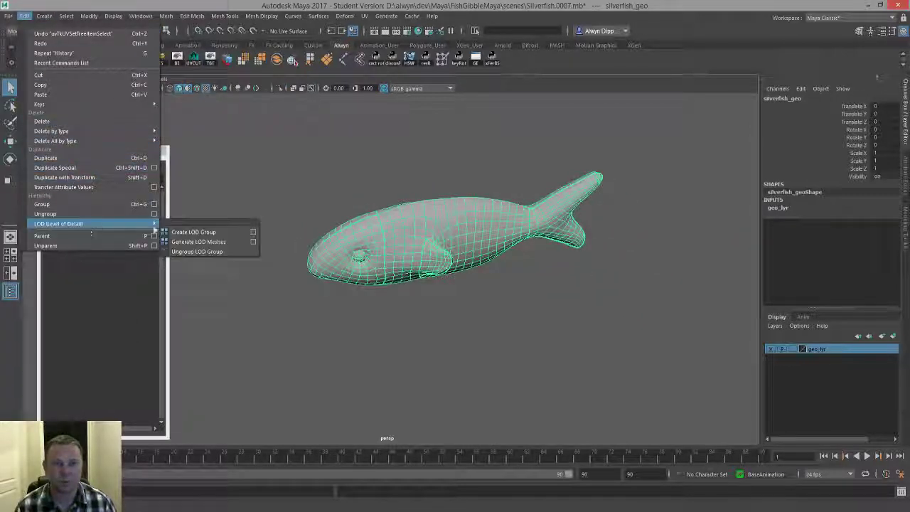
pyautogui.click(217, 243)
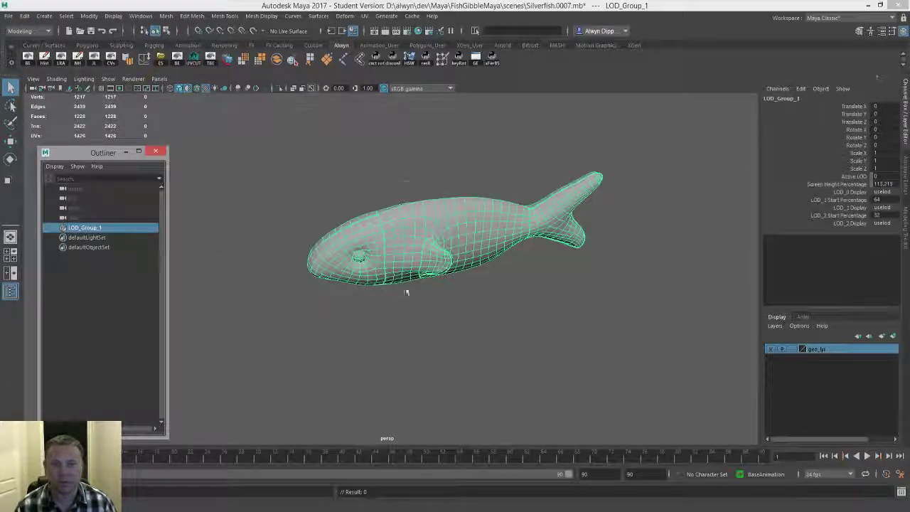
# Examine the fish's levels of detail from near and far camera distances
pyautogui.scroll(2, 403, 302)
pyautogui.keyDown('alt'); pyautogui.moveTo(403, 302); pyautogui.dragTo(378, 268); pyautogui.keyUp('alt')
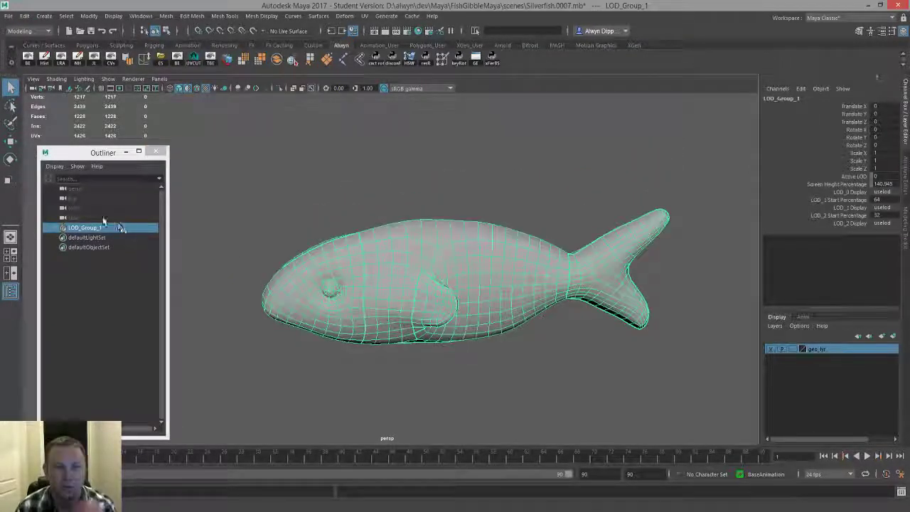
pyautogui.scroll(-6, 401, 304)
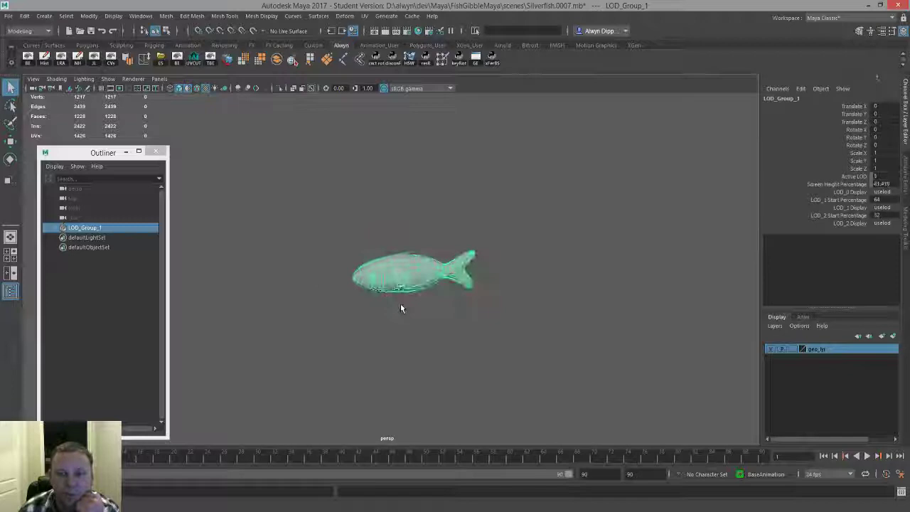
pyautogui.scroll(3, 398, 300)
pyautogui.scroll(-4, 397, 297)
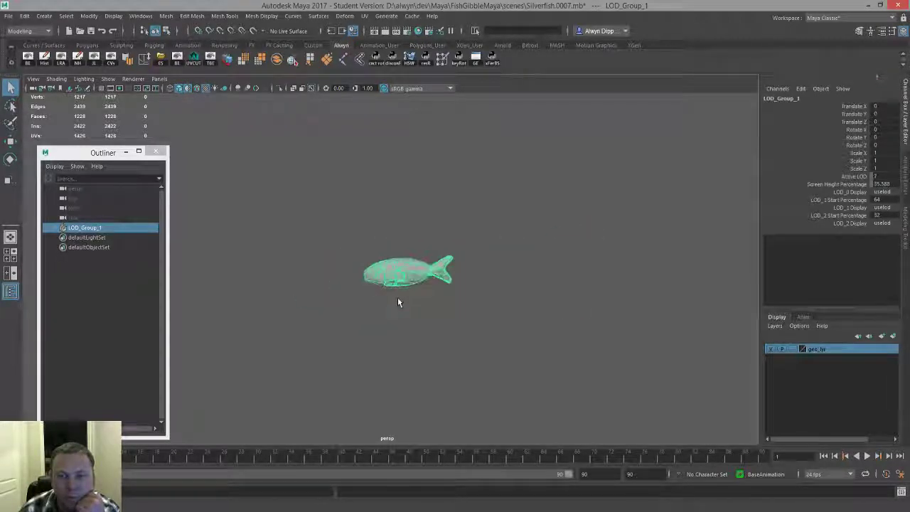
pyautogui.scroll(6, 395, 294)
# Review the FBX geometry export options for LOD_Group_1 in the project's assets folder and leave without exporting
pyautogui.click(162, 59)
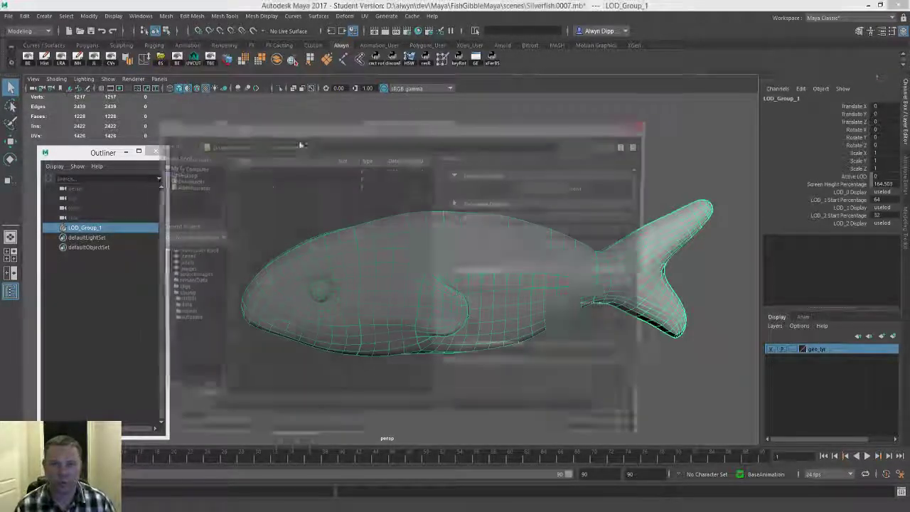
pyautogui.click(179, 264)
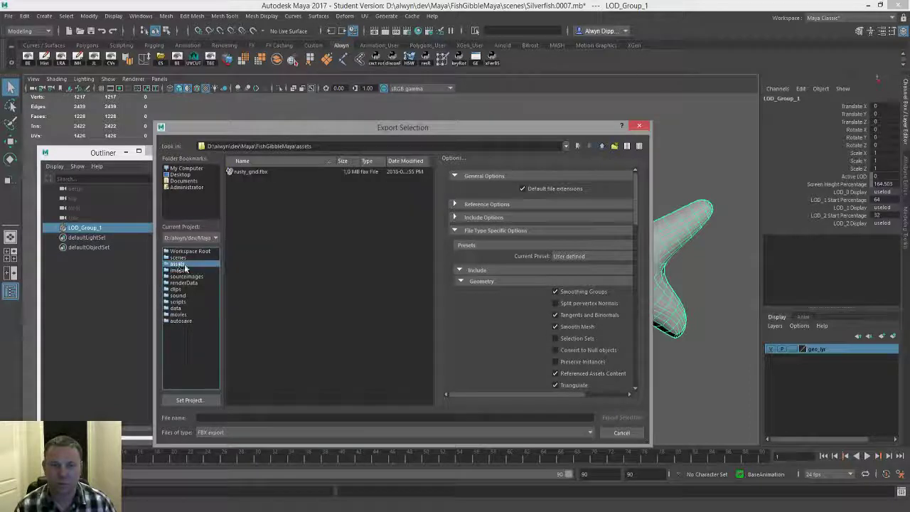
pyautogui.scroll(-3, 509, 328)
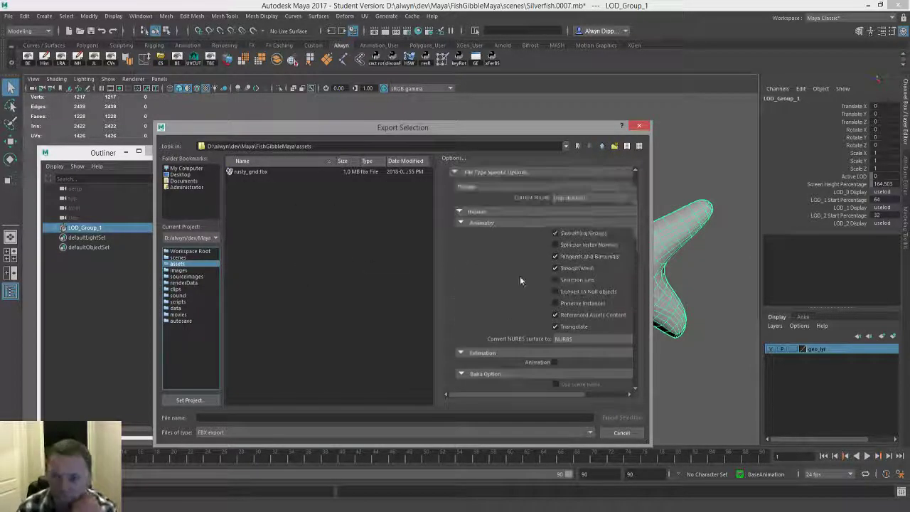
pyautogui.scroll(-2, 501, 282)
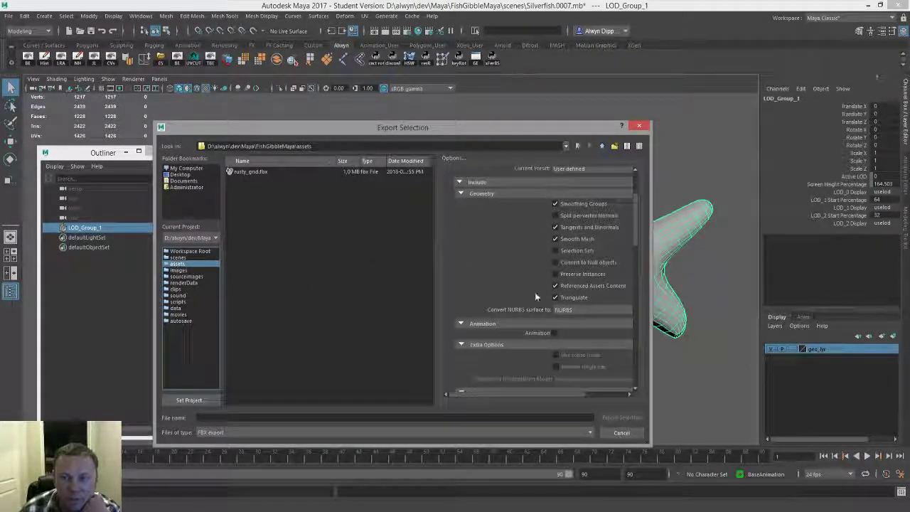
pyautogui.click(621, 433)
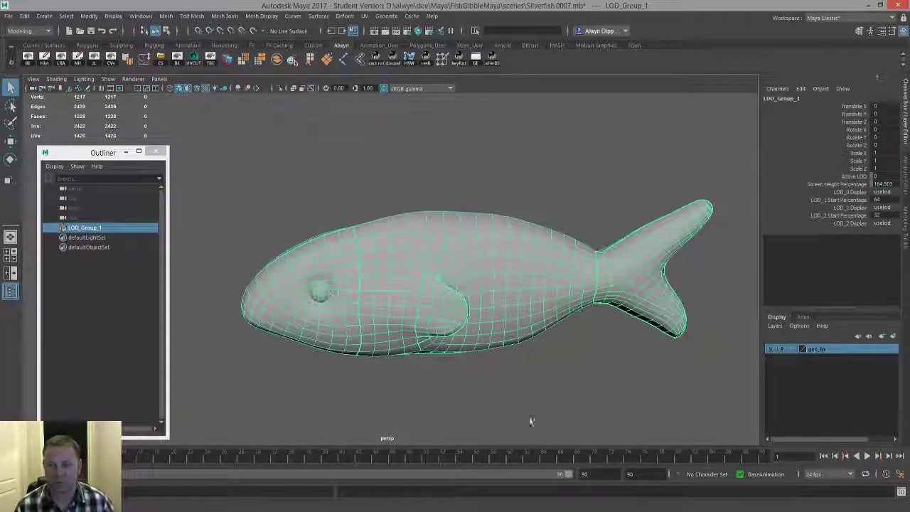
# Switch to the Unreal Editor and open SilverFishMaterial from the Silverfish meshes folder in a maximized editor window
pyautogui.click(683, 510)
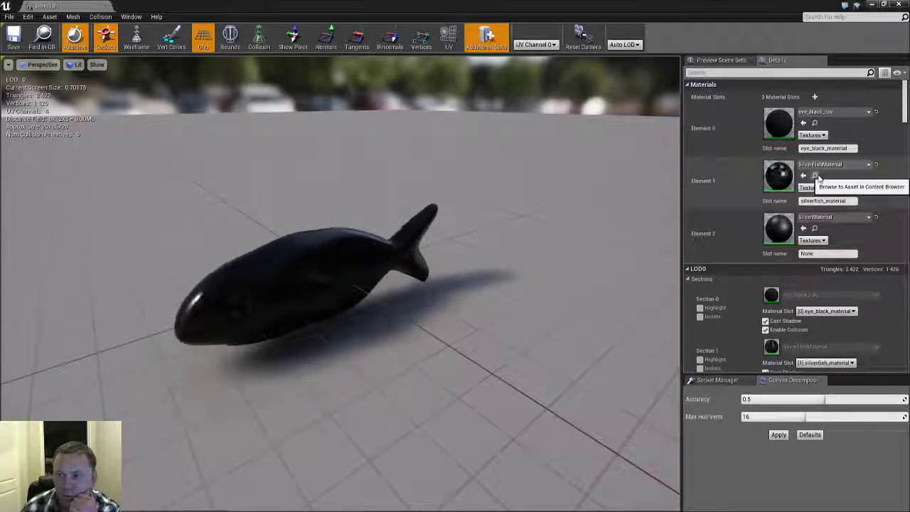
pyautogui.click(883, 4)
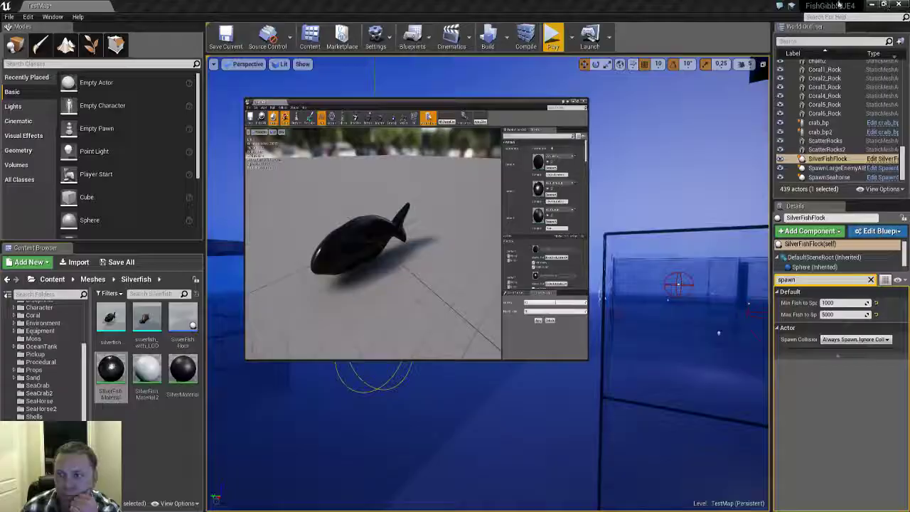
pyautogui.doubleClick(110, 369)
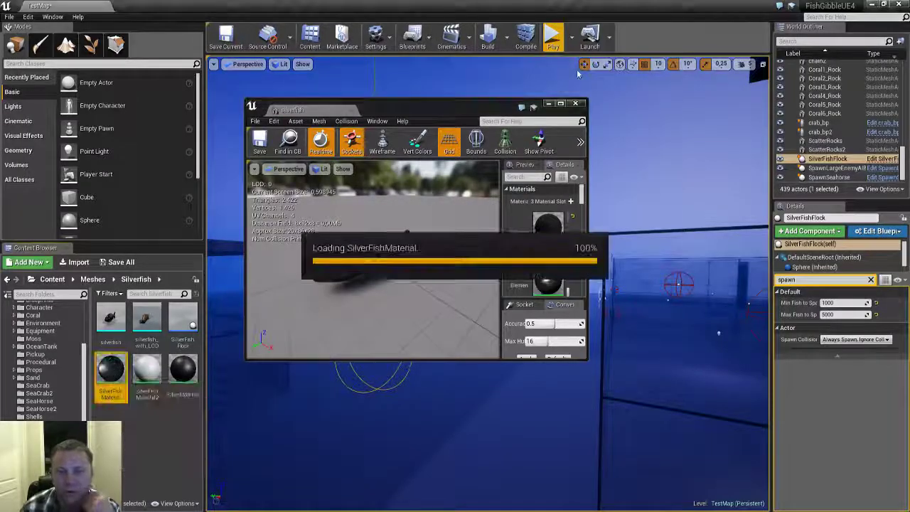
pyautogui.click(559, 104)
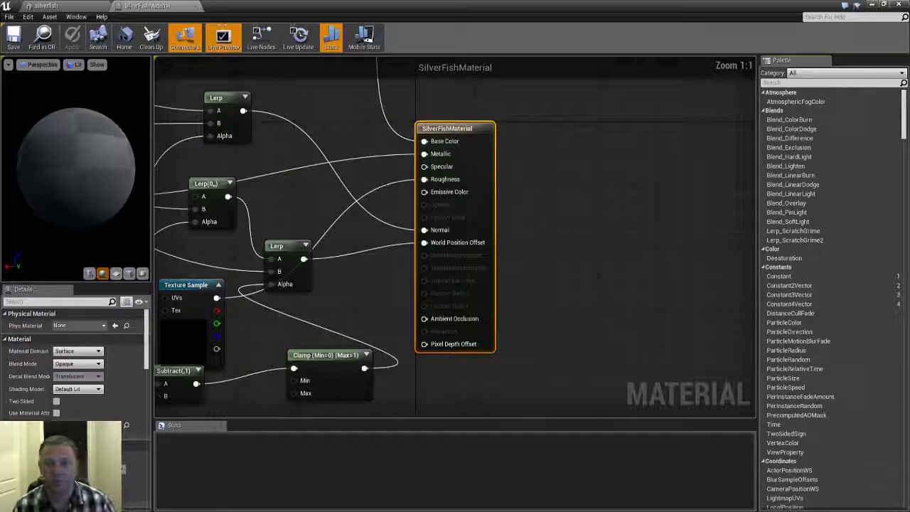
# Examine the SilverFishMaterial graph from the output node through the Lerp, StaticMeshMorphTargets and LinearSine nodes back to the Speed and Time inputs
pyautogui.scroll(-2, 463, 238)
pyautogui.scroll(2, 329, 213)
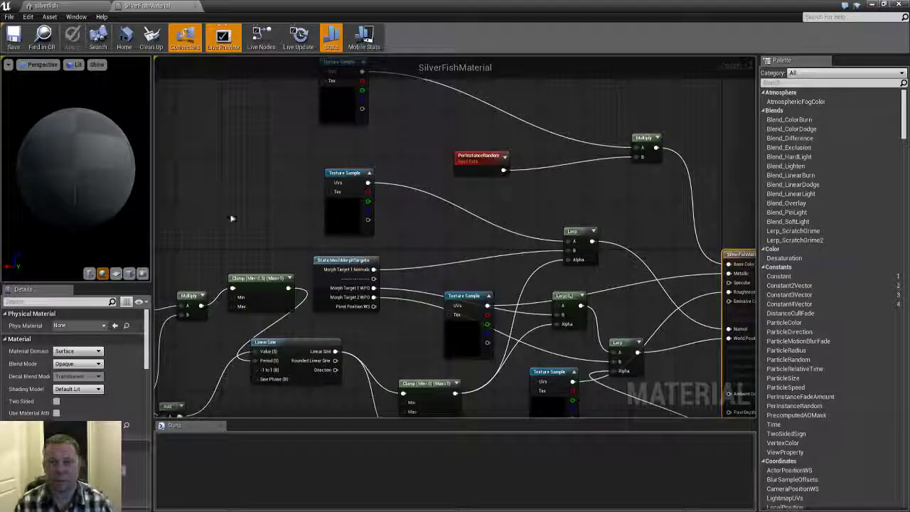
pyautogui.scroll(-2, 246, 227)
pyautogui.scroll(2, 295, 203)
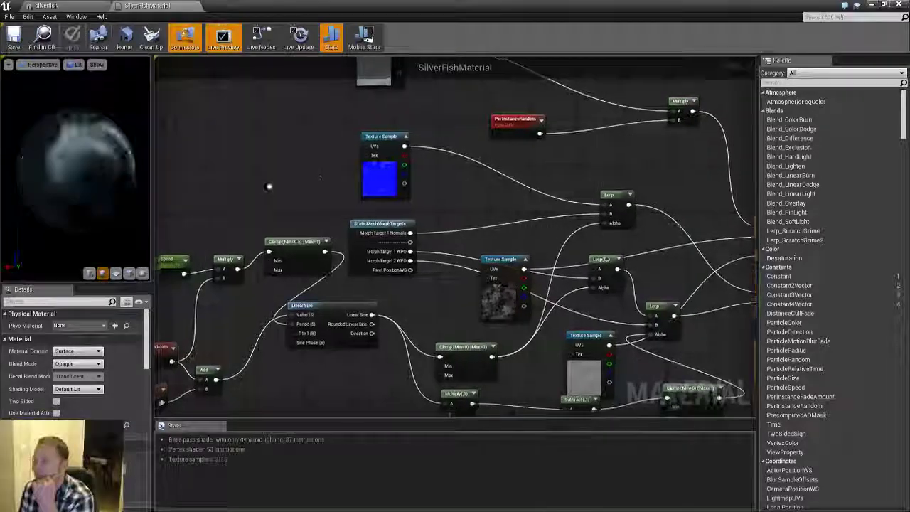
pyautogui.moveTo(270, 186); pyautogui.dragTo(309, 157, button='right')
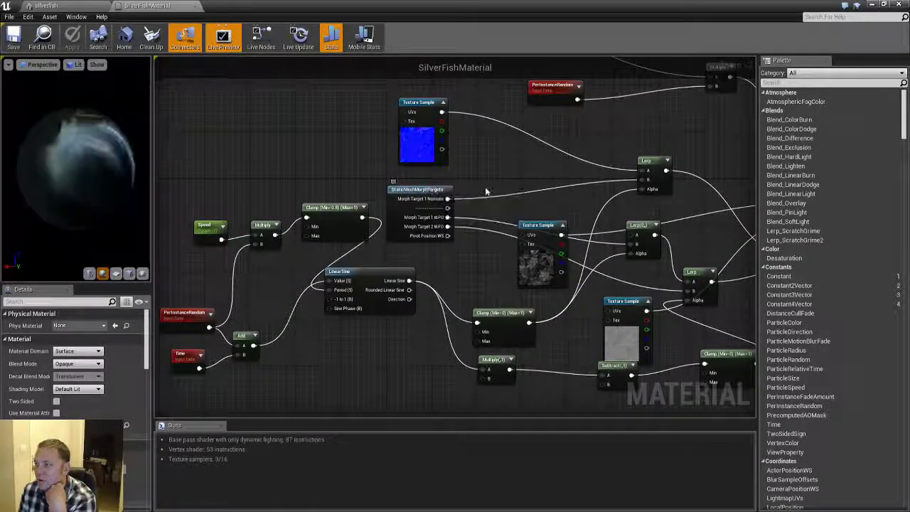
pyautogui.moveTo(536, 290); pyautogui.dragTo(333, 290, button='right')
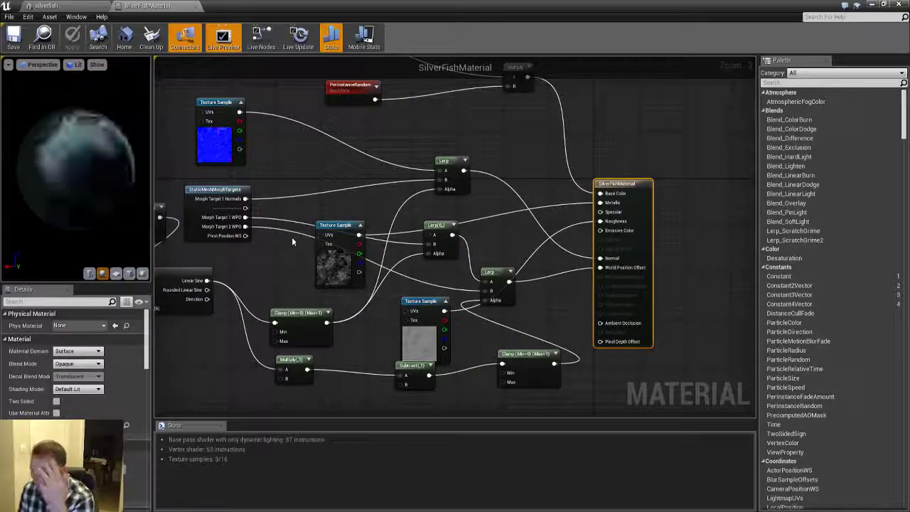
pyautogui.moveTo(267, 255); pyautogui.dragTo(363, 270, button='right')
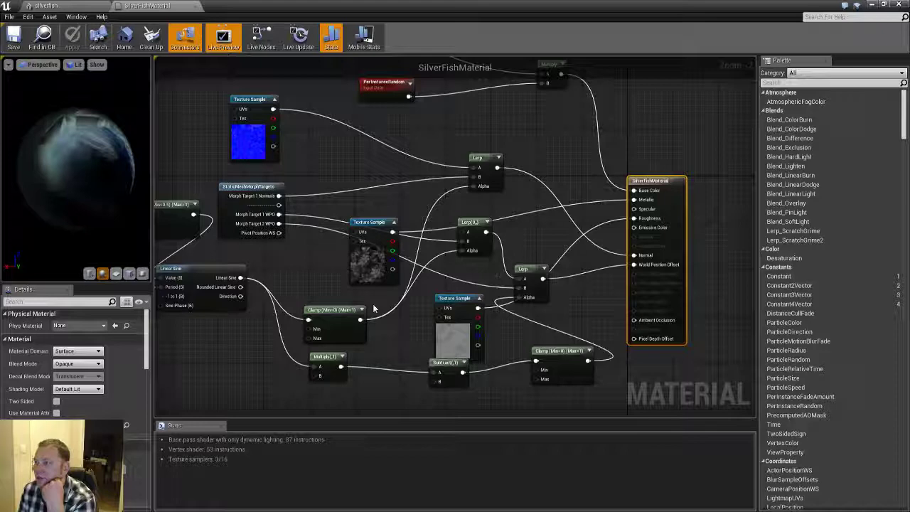
pyautogui.moveTo(308, 281); pyautogui.dragTo(445, 278, button='right')
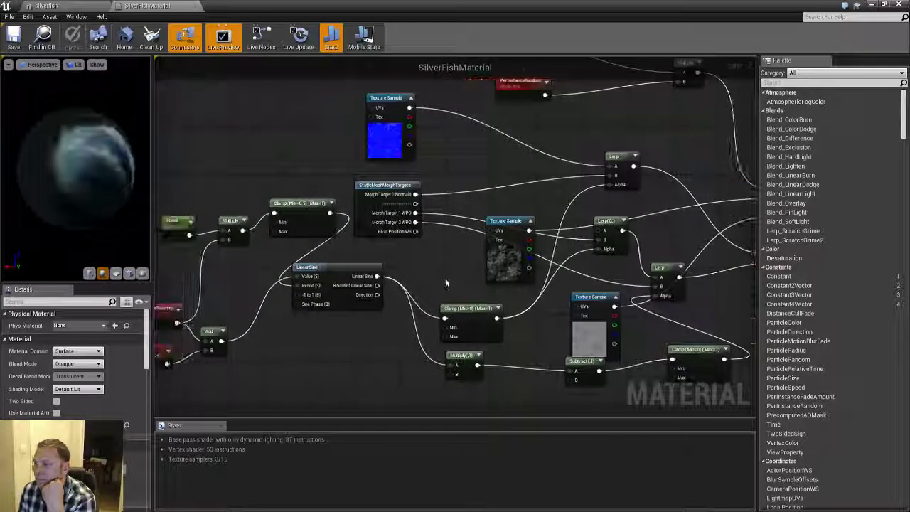
pyautogui.moveTo(205, 280); pyautogui.dragTo(339, 270, button='right')
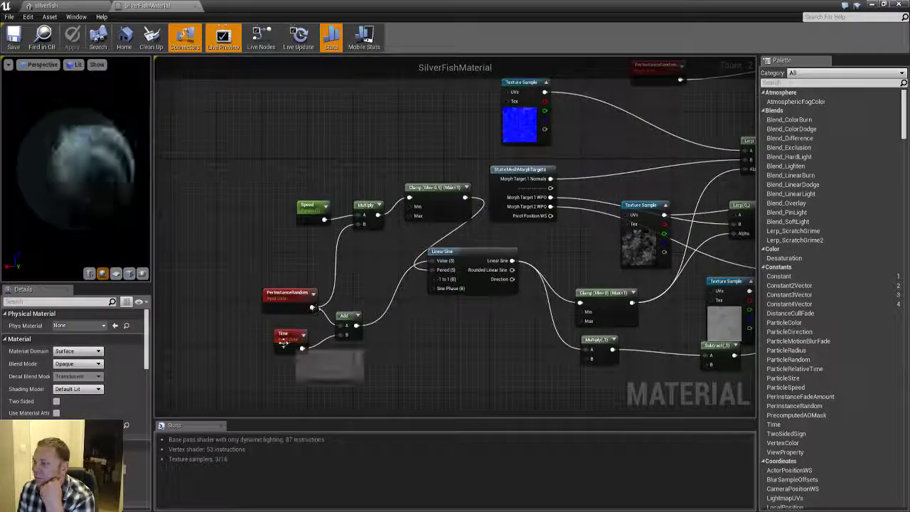
# Inspect how the PerInstanceRandom nodes feed the swim speed, the time offset and the base color multiplication in the material graph
pyautogui.click(299, 305)
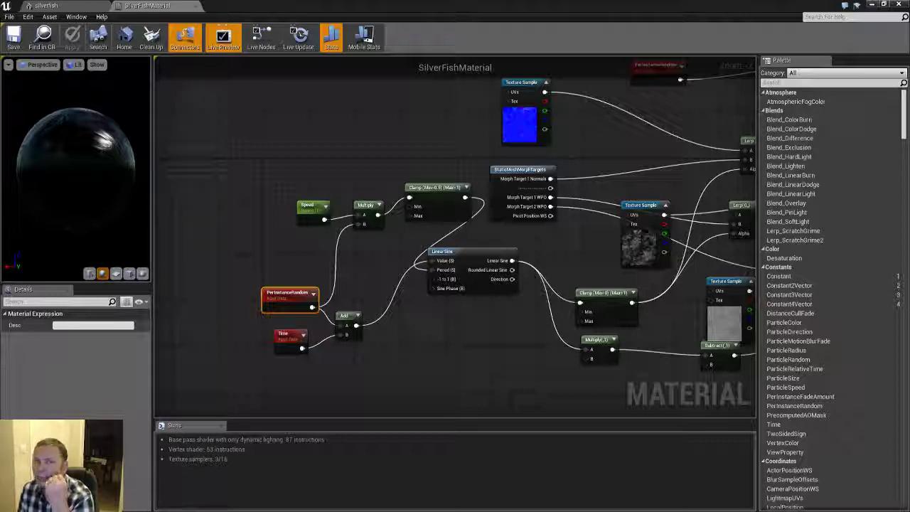
pyautogui.moveTo(389, 241); pyautogui.dragTo(312, 256, button='right')
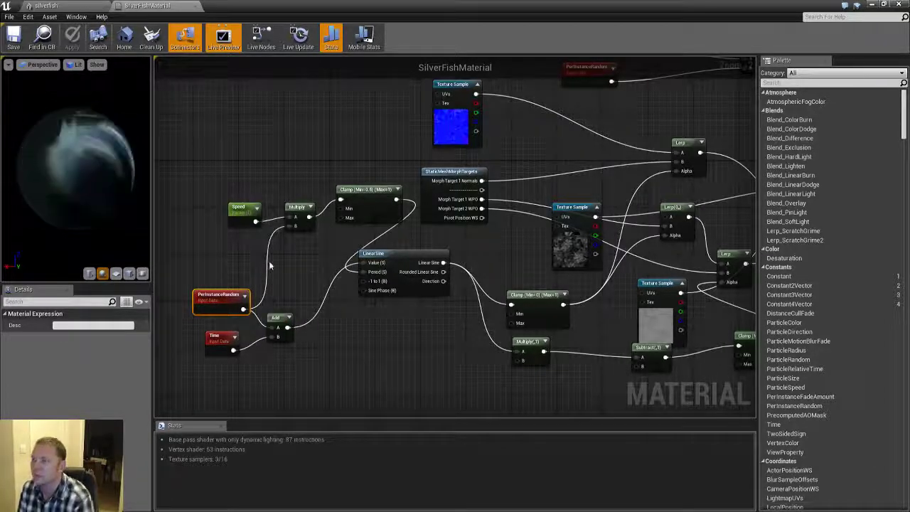
pyautogui.moveTo(294, 268); pyautogui.dragTo(263, 265, button='right')
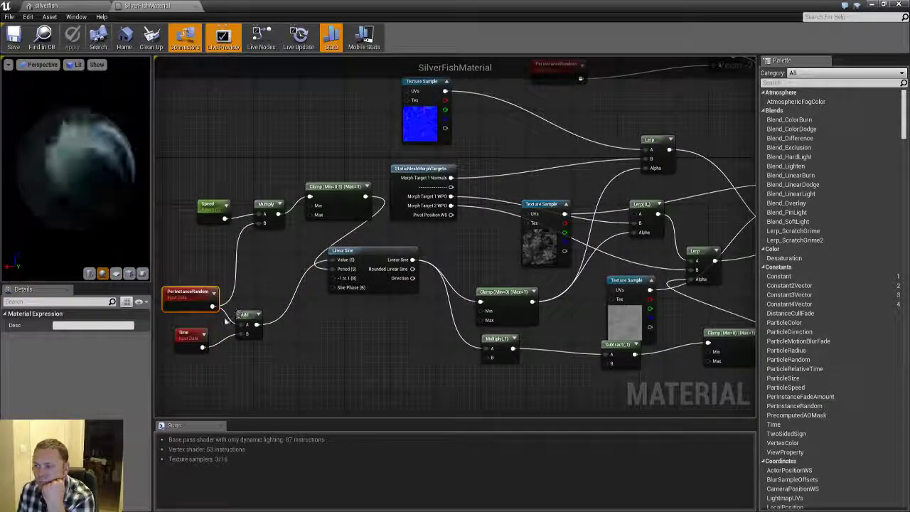
pyautogui.moveTo(456, 239); pyautogui.dragTo(348, 283, button='right')
pyautogui.moveTo(389, 128); pyautogui.dragTo(365, 279, button='right')
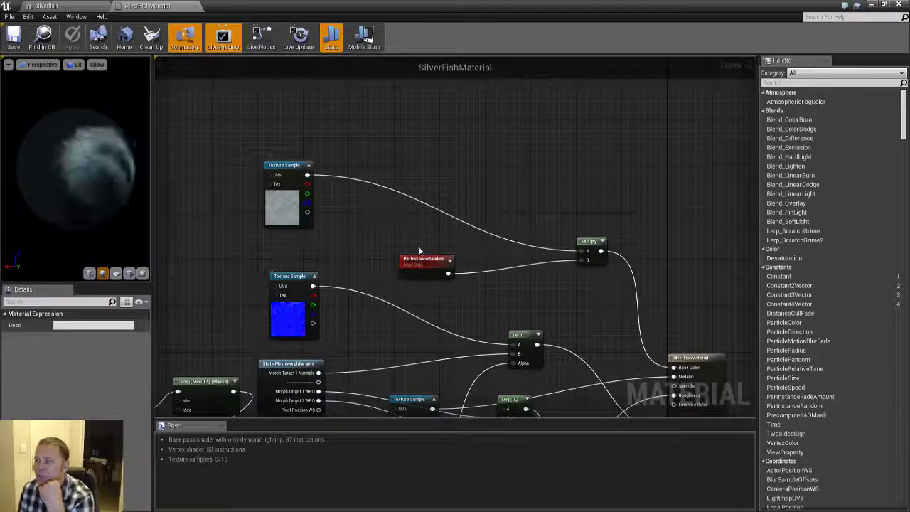
pyautogui.moveTo(473, 252); pyautogui.dragTo(417, 186, button='right')
pyautogui.moveTo(463, 248); pyautogui.dragTo(487, 219, button='right')
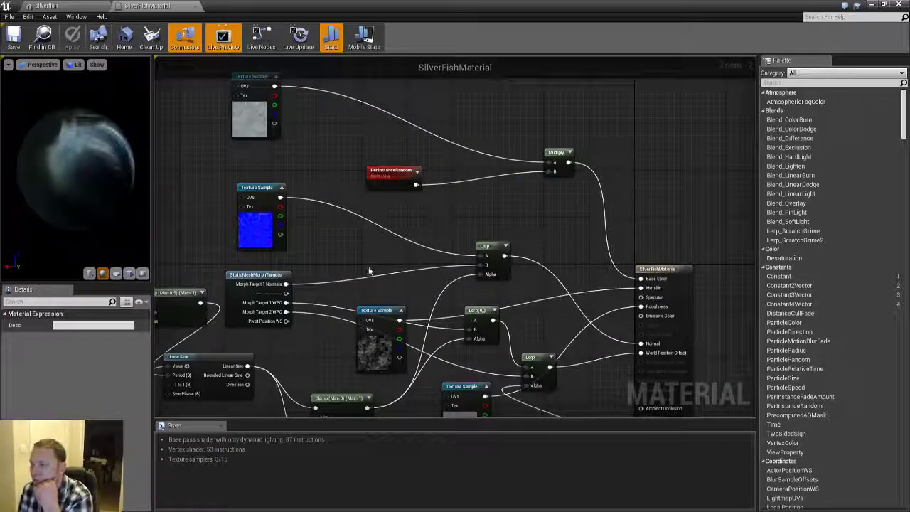
pyautogui.moveTo(370, 264); pyautogui.dragTo(488, 162, button='right')
pyautogui.moveTo(324, 335); pyautogui.dragTo(334, 317, button='right')
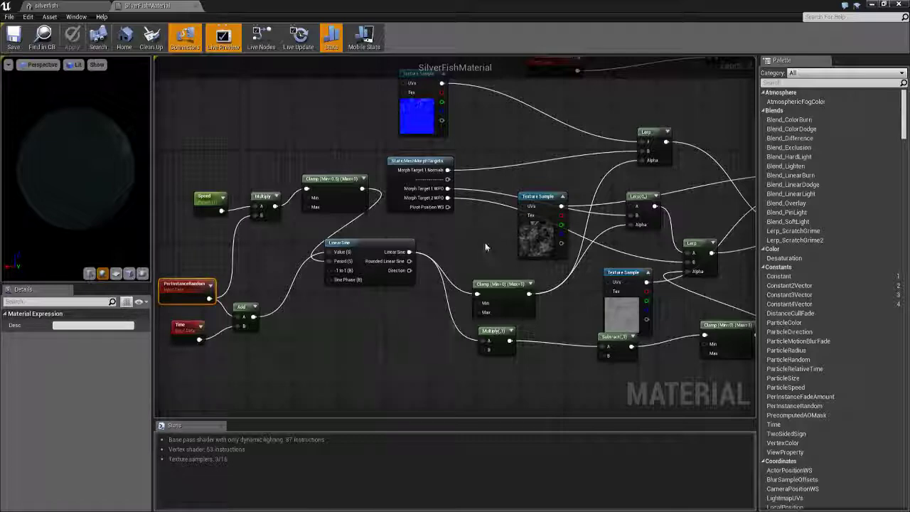
pyautogui.moveTo(485, 246); pyautogui.dragTo(475, 263, button='right')
# Compare the animated silverfish mesh preview, viewed from several angles, with the SilverFishMaterial node graph
pyautogui.click(85, 6)
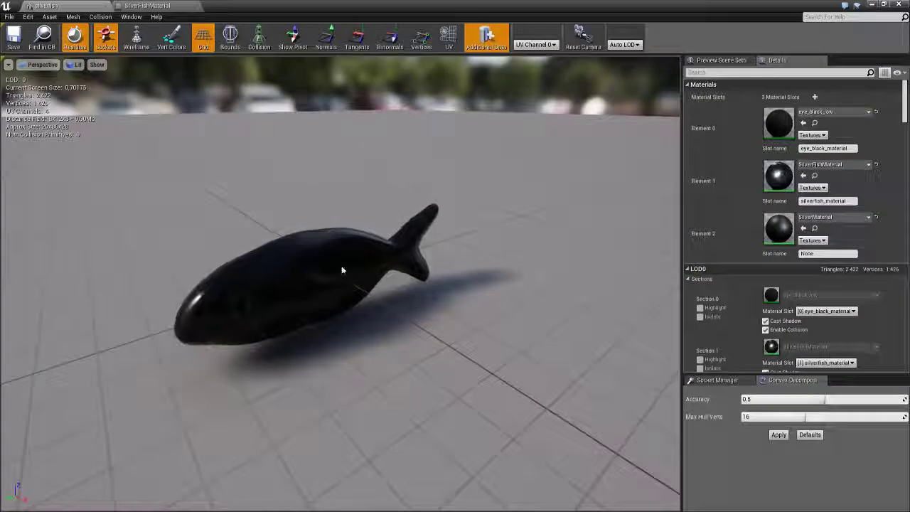
pyautogui.moveTo(342, 270); pyautogui.dragTo(191, 355, button='right')
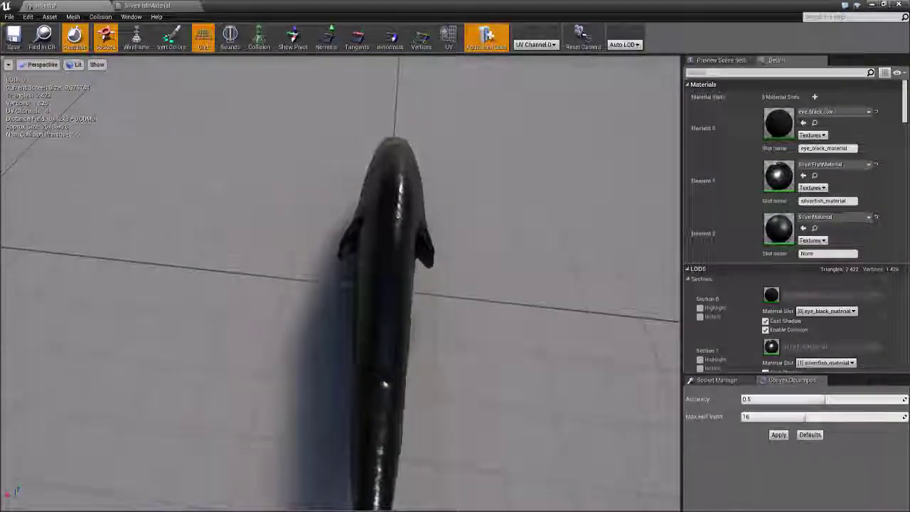
pyautogui.moveTo(433, 234); pyautogui.dragTo(308, 205)
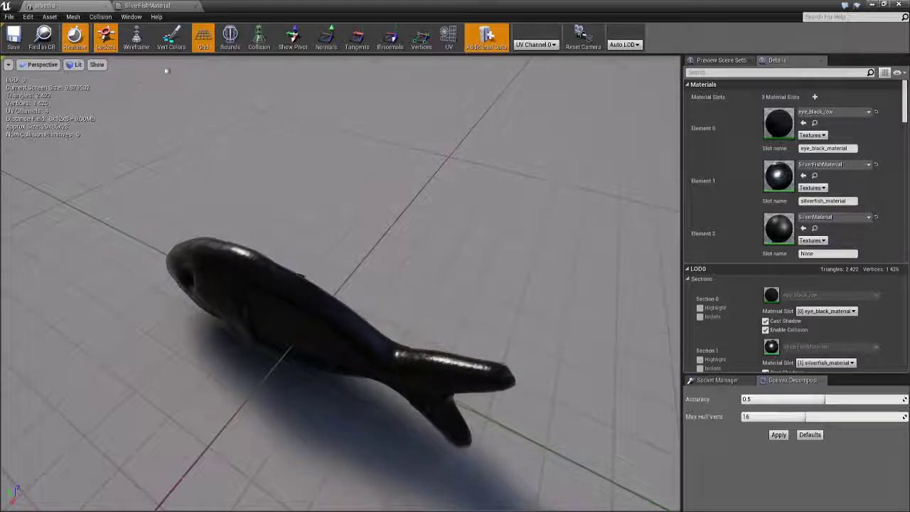
pyautogui.click(169, 6)
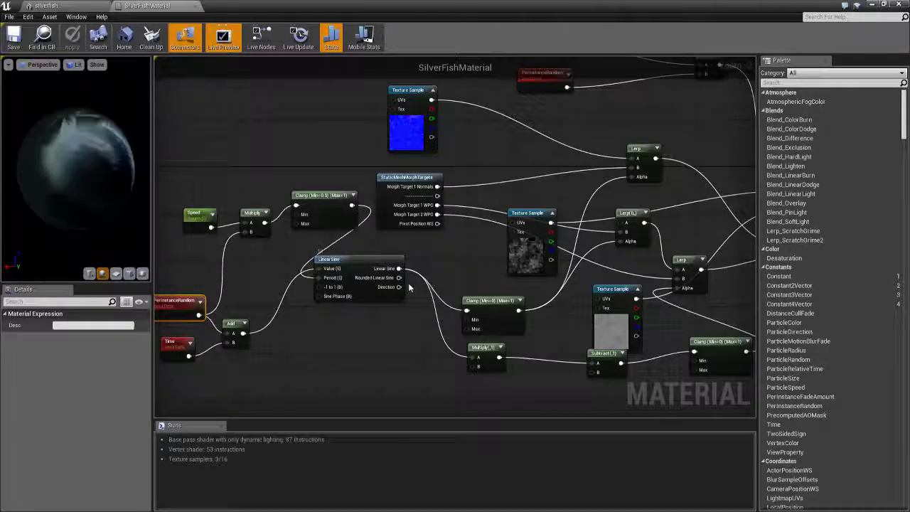
pyautogui.click(67, 6)
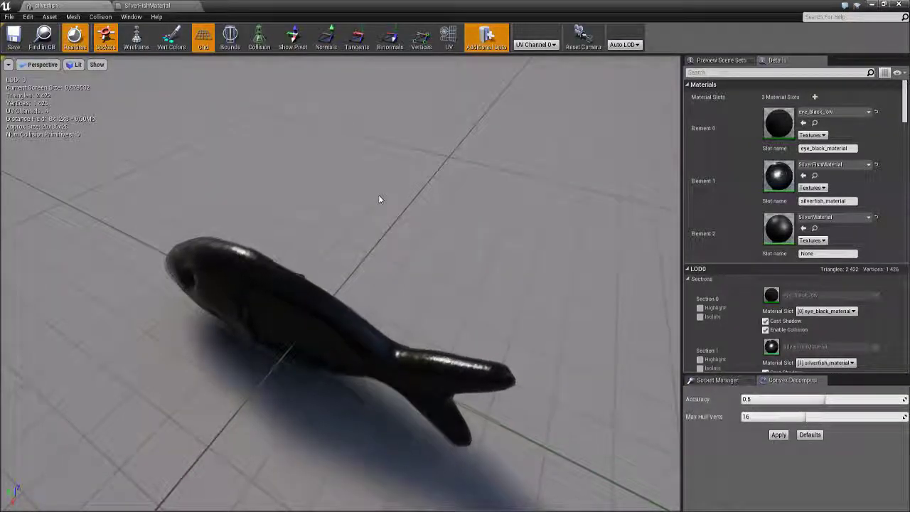
pyautogui.click(160, 6)
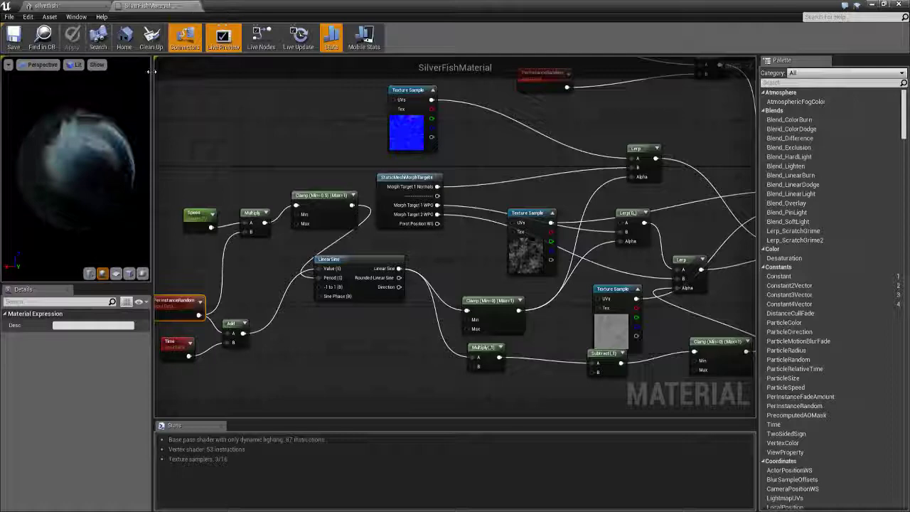
pyautogui.moveTo(189, 310); pyautogui.dragTo(271, 285, button='right')
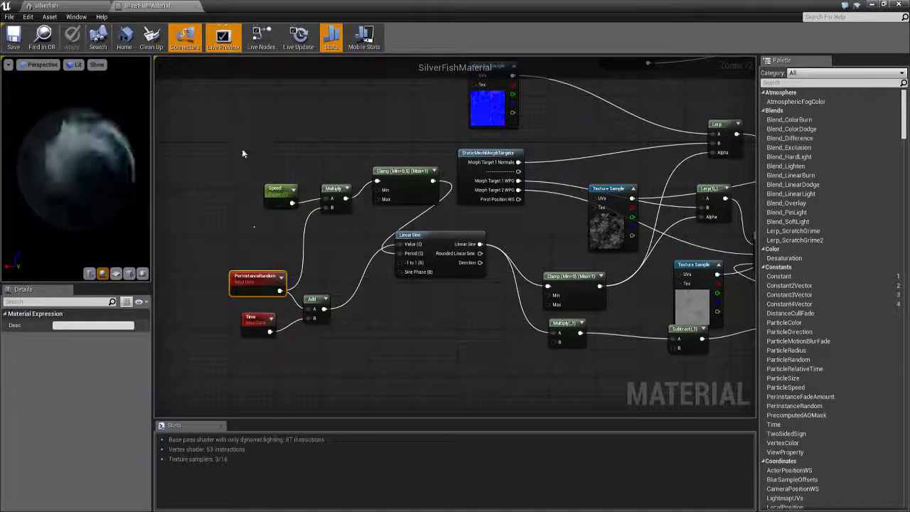
pyautogui.moveTo(413, 121); pyautogui.dragTo(257, 250, button='right')
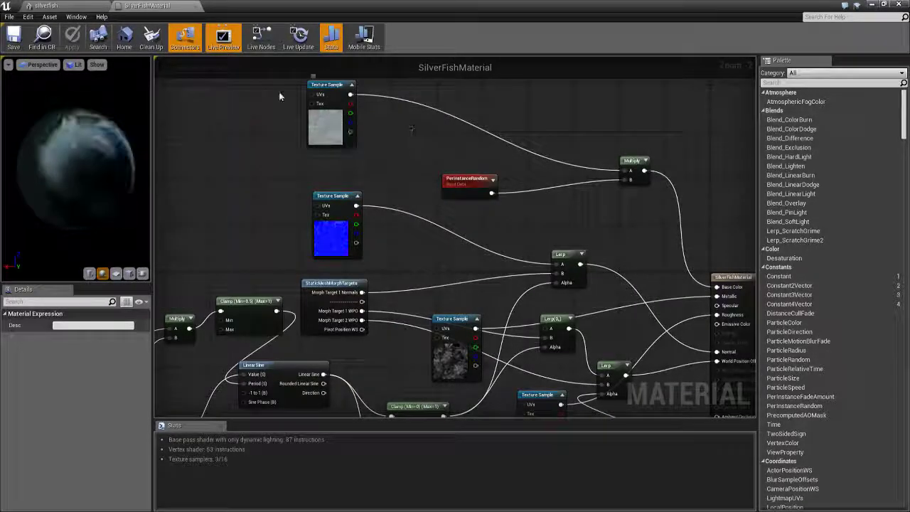
pyautogui.click(64, 5)
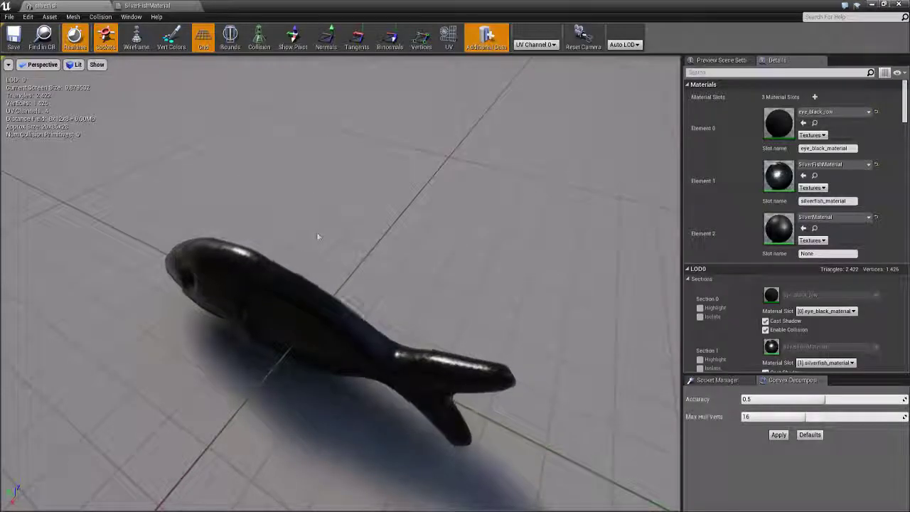
pyautogui.moveTo(317, 238); pyautogui.dragTo(202, 174)
pyautogui.moveTo(533, 217); pyautogui.dragTo(532, 242)
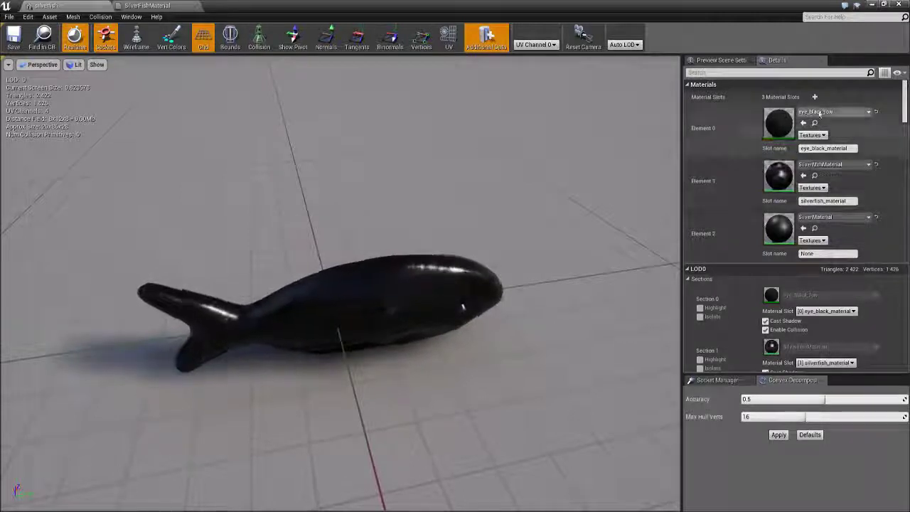
# Close the asset editor window and open the SilverFishFlock blueprint to look over its Should Enable graph
pyautogui.click(899, 5)
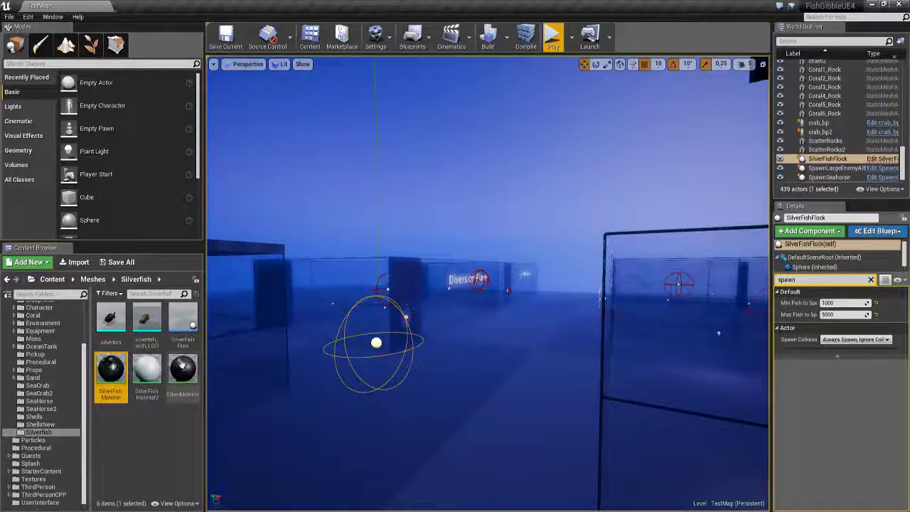
pyautogui.moveTo(185, 326); pyautogui.dragTo(243, 332)
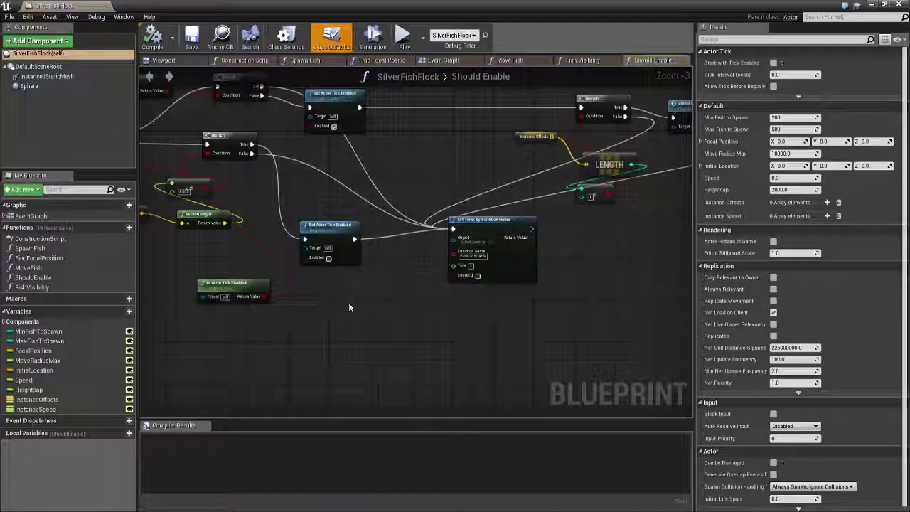
pyautogui.moveTo(348, 293); pyautogui.dragTo(453, 381, button='right')
pyautogui.moveTo(268, 204); pyautogui.dragTo(364, 225, button='right')
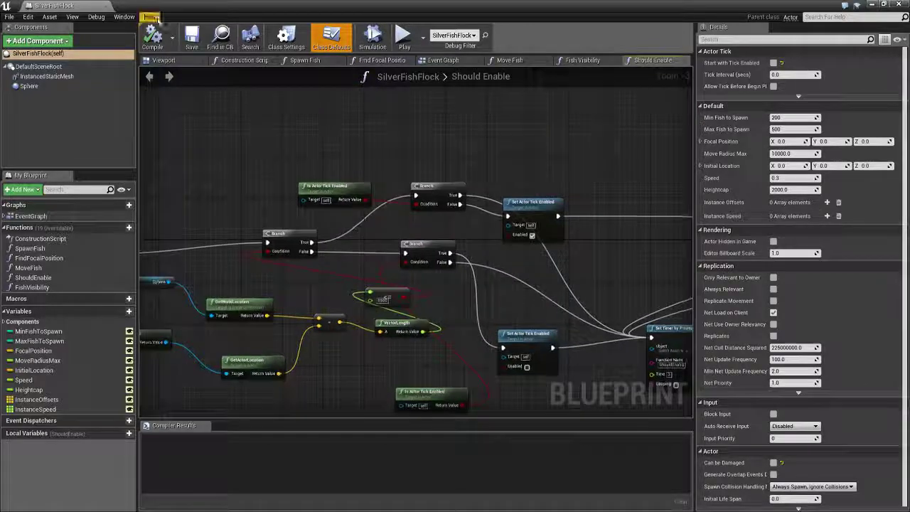
# Show the blueprint's 3D preview and inspect the mesh, material and culling settings of the InstancedStaticMesh component
pyautogui.click(169, 61)
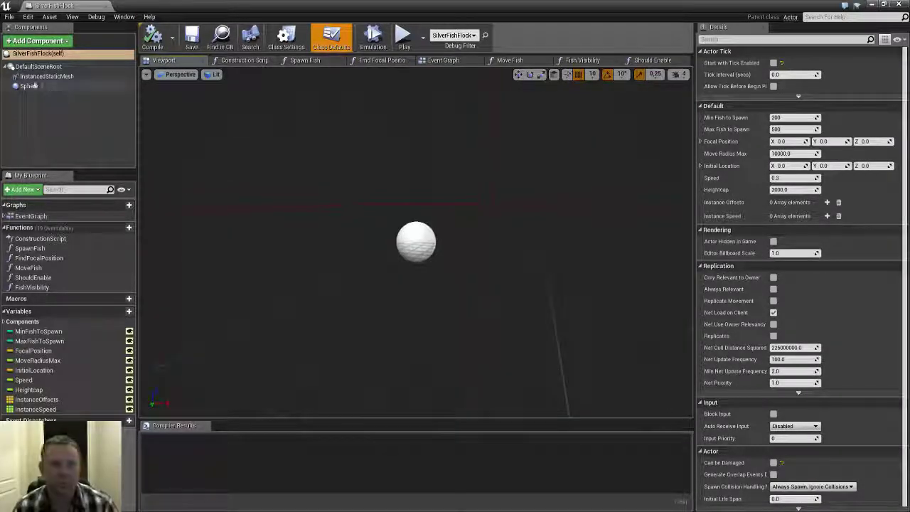
pyautogui.click(42, 76)
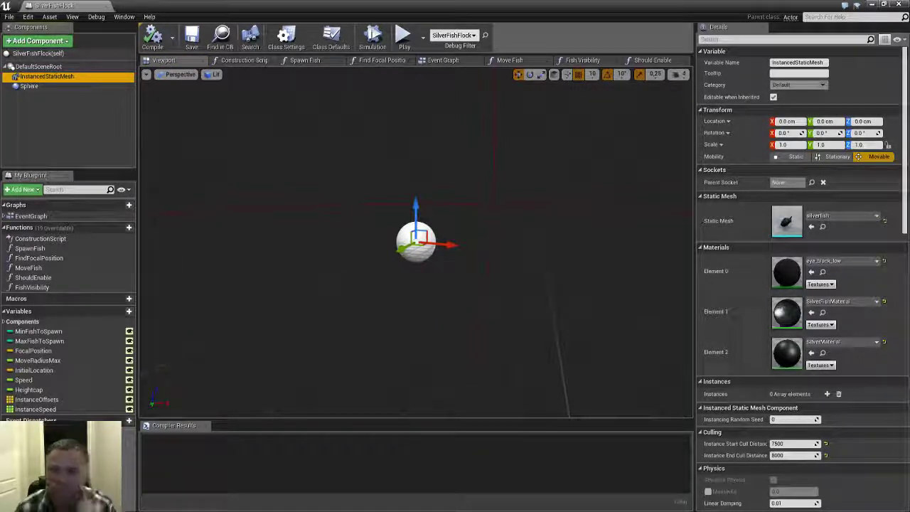
pyautogui.moveTo(398, 285)
pyautogui.mouseDown(button='right')
pyautogui.moveTo(372, 241)
pyautogui.moveTo(430, 260)
pyautogui.moveTo(413, 285)
pyautogui.mouseUp(button='right')
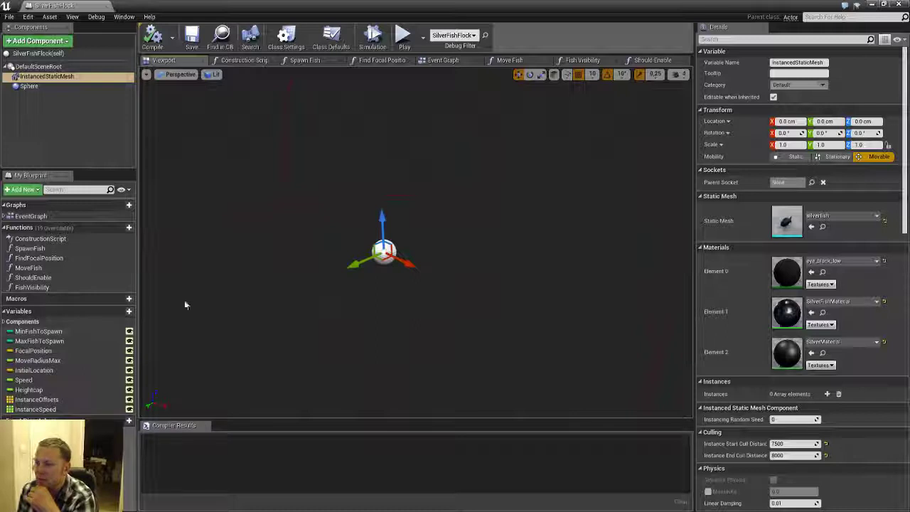
# Add a Cube component under the Sphere component, and compile and save the SilverFishFlock blueprint
pyautogui.click(62, 87)
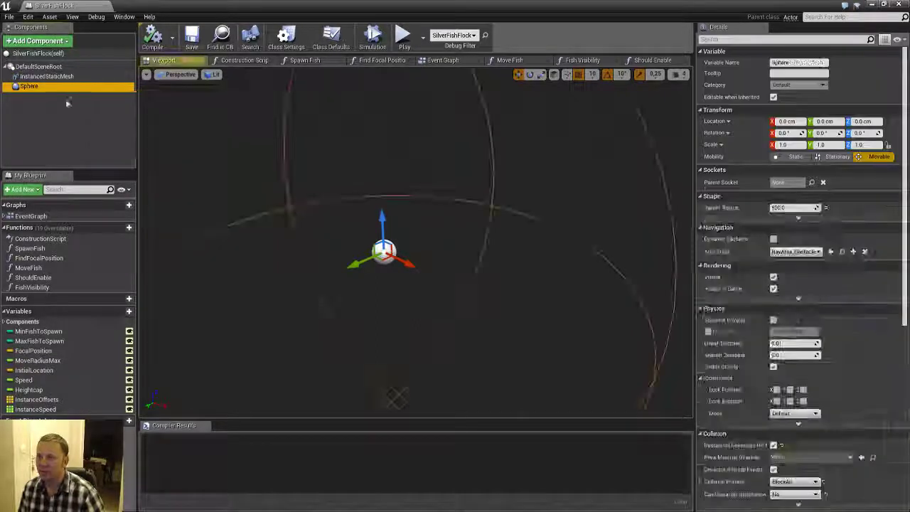
pyautogui.click(38, 41)
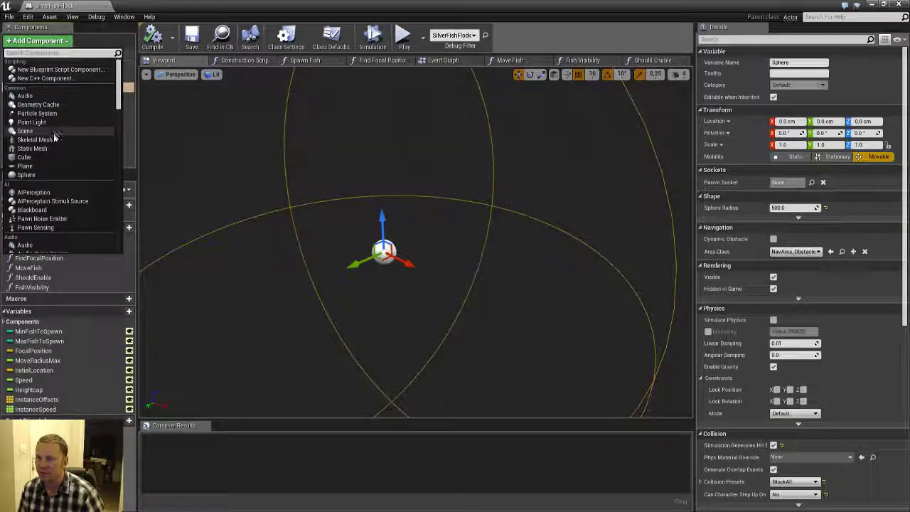
pyautogui.click(51, 157)
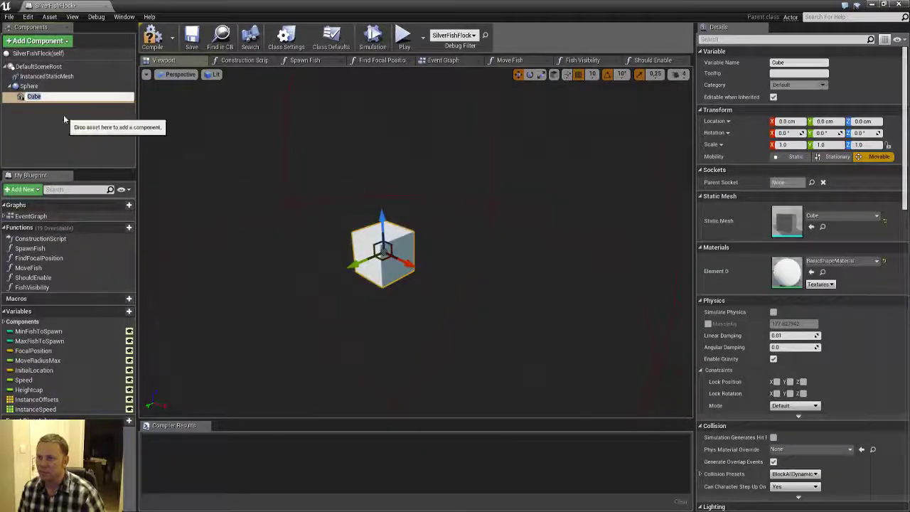
pyautogui.click(63, 117)
pyautogui.click(159, 43)
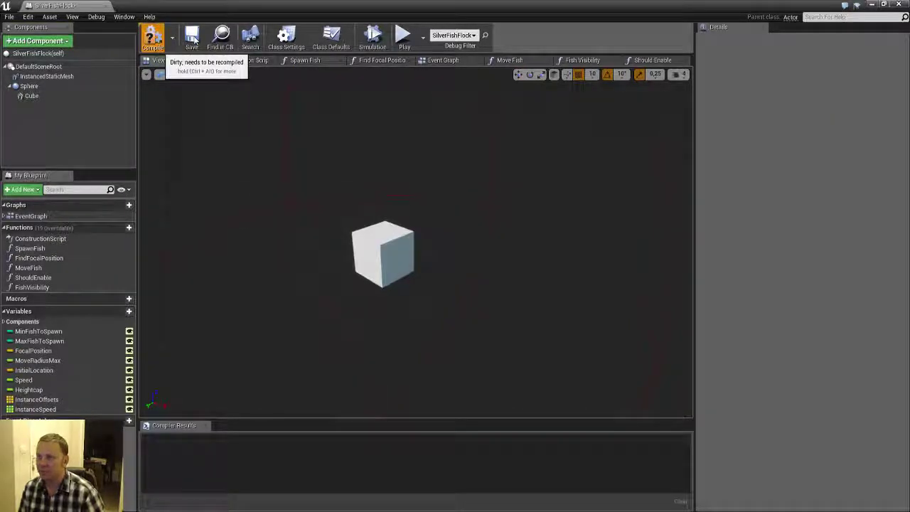
pyautogui.click(193, 38)
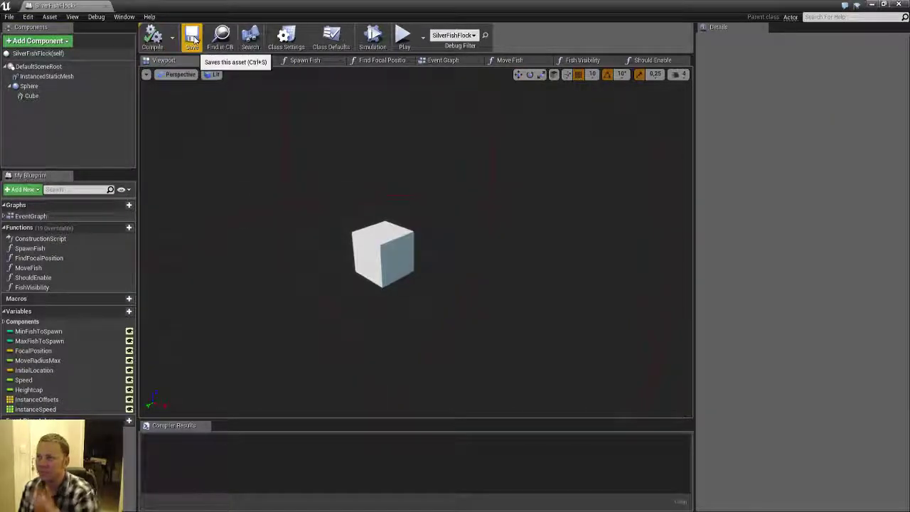
# Inspect the Cube component in the 3D preview and the Sphere component's shape, physics, collision and event settings
pyautogui.click(47, 96)
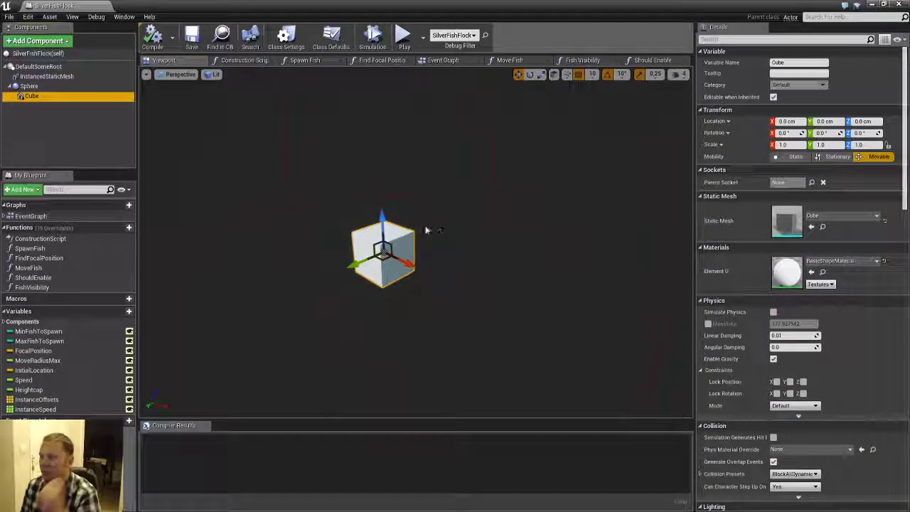
pyautogui.moveTo(427, 229); pyautogui.dragTo(384, 226, button='right')
pyautogui.press('s')
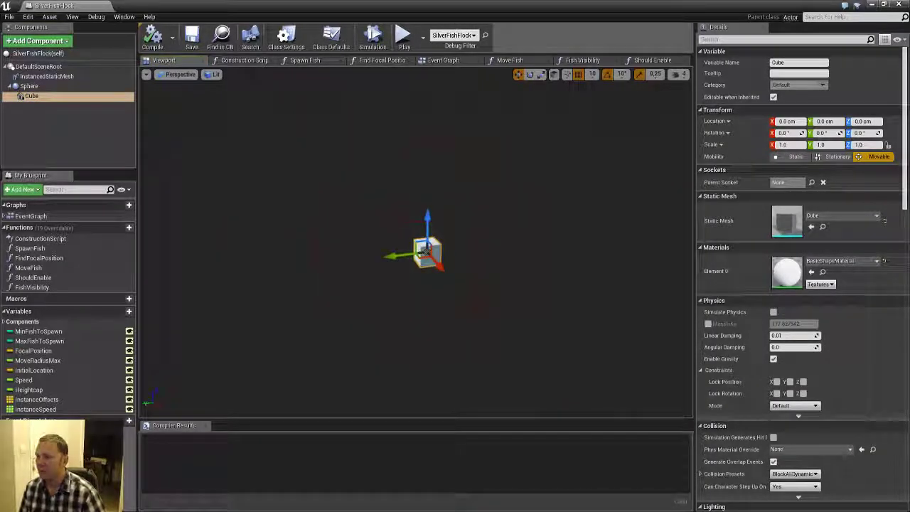
pyautogui.click(29, 86)
pyautogui.scroll(-1, 760, 253)
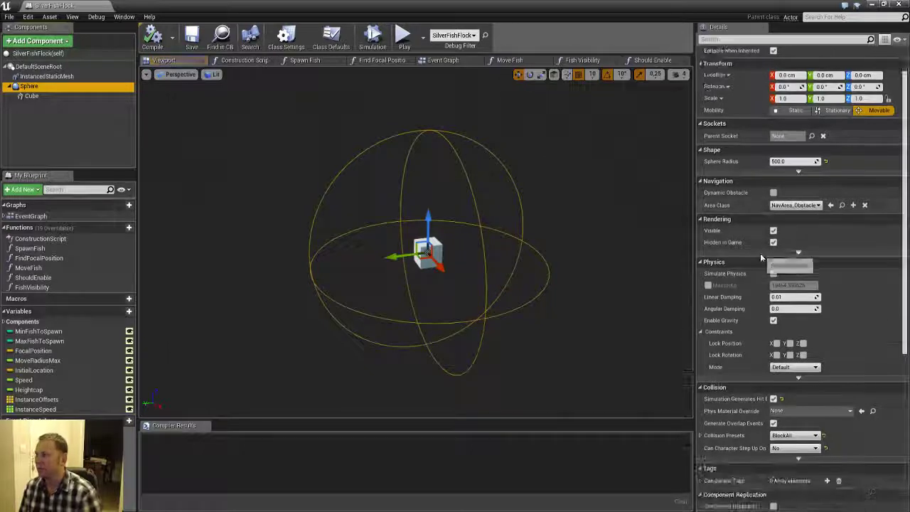
pyautogui.scroll(-4, 759, 253)
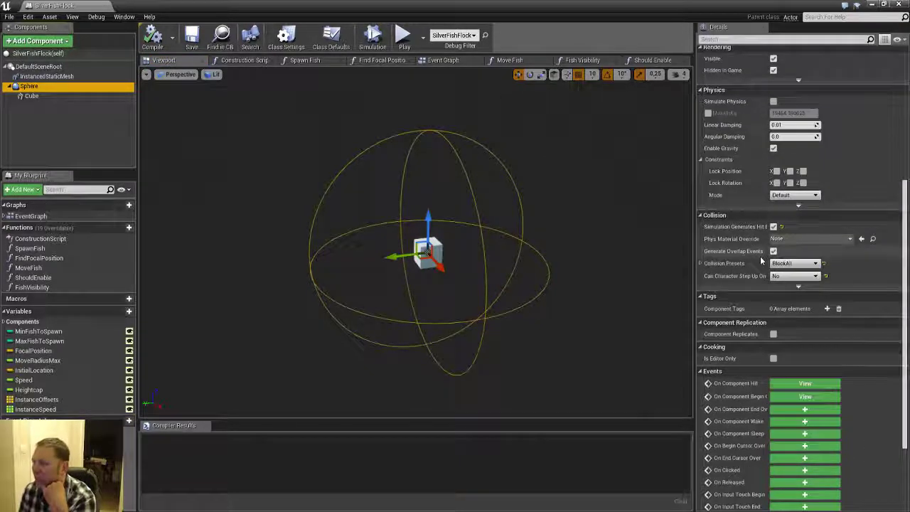
pyautogui.scroll(-2, 760, 261)
pyautogui.scroll(4, 768, 320)
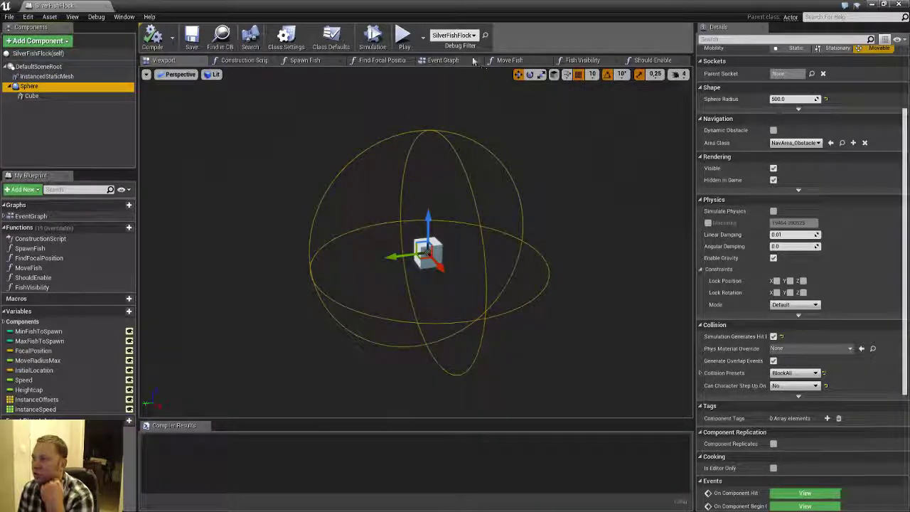
# Show the Event Graph and examine how the Event Tick chain interpolates the Sphere's world location toward Focal Position
pyautogui.click(443, 60)
pyautogui.scroll(3, 284, 217)
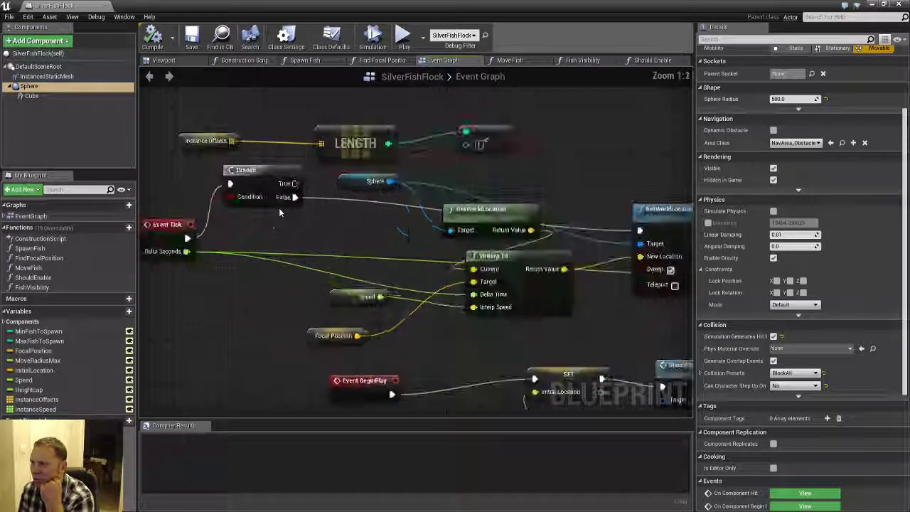
pyautogui.moveTo(279, 208); pyautogui.dragTo(234, 175, button='right')
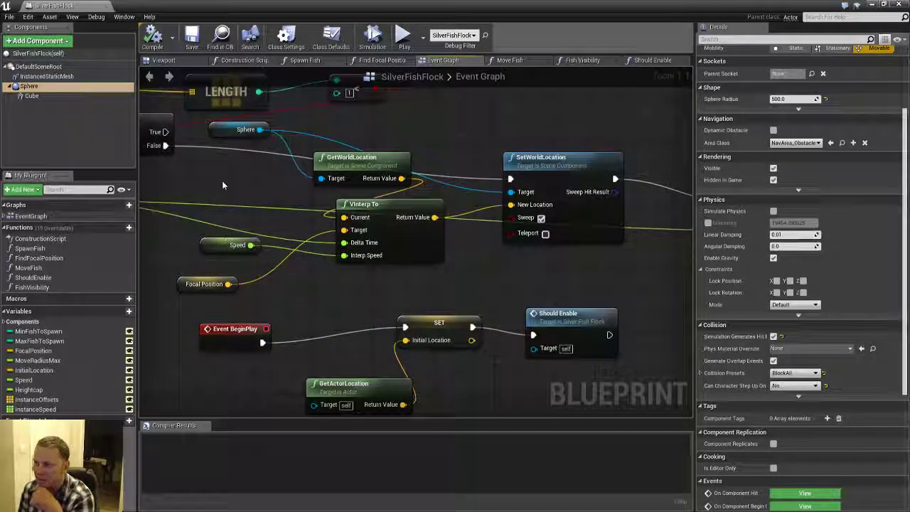
pyautogui.moveTo(225, 181); pyautogui.dragTo(345, 216, button='right')
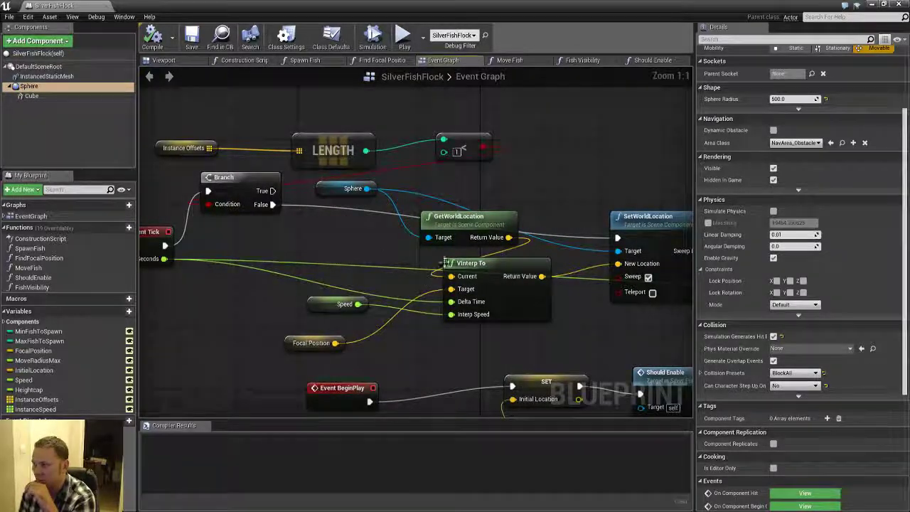
pyautogui.moveTo(429, 250); pyautogui.dragTo(350, 238, button='right')
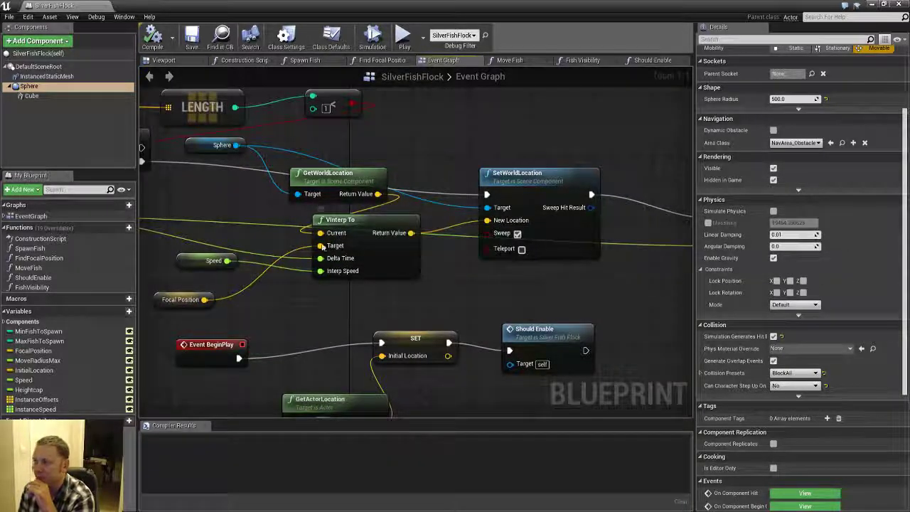
pyautogui.moveTo(214, 190); pyautogui.dragTo(262, 200, button='right')
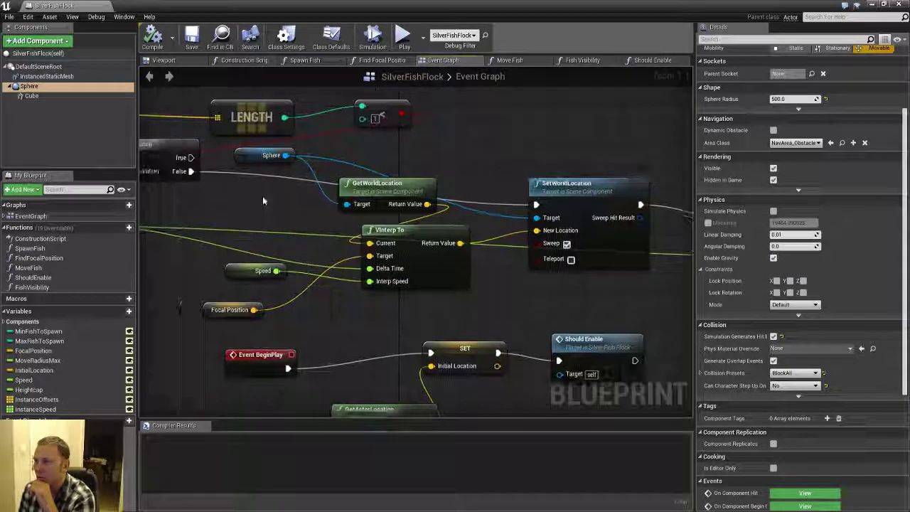
# Check the InstanceOffsets variable's settings and survey the whole Event Graph, focusing on the array length check feeding the Event Tick branch
pyautogui.click(43, 400)
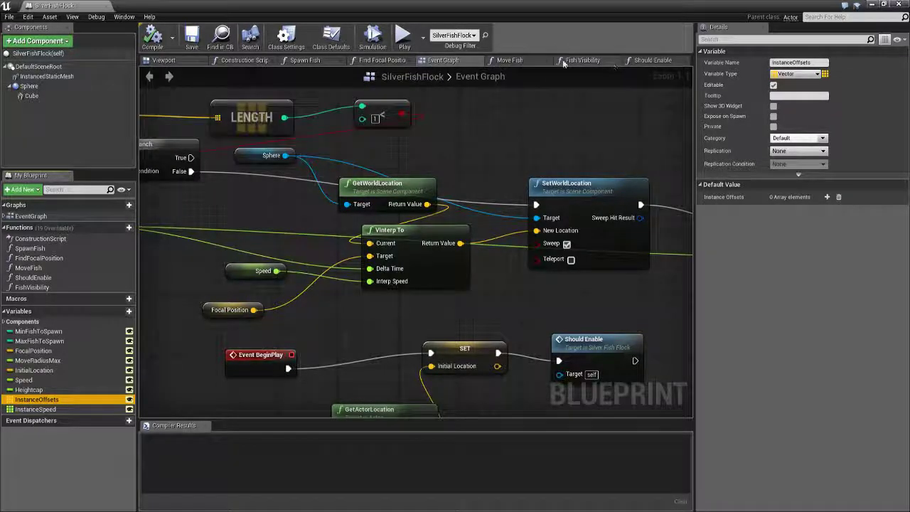
pyautogui.scroll(-5, 231, 236)
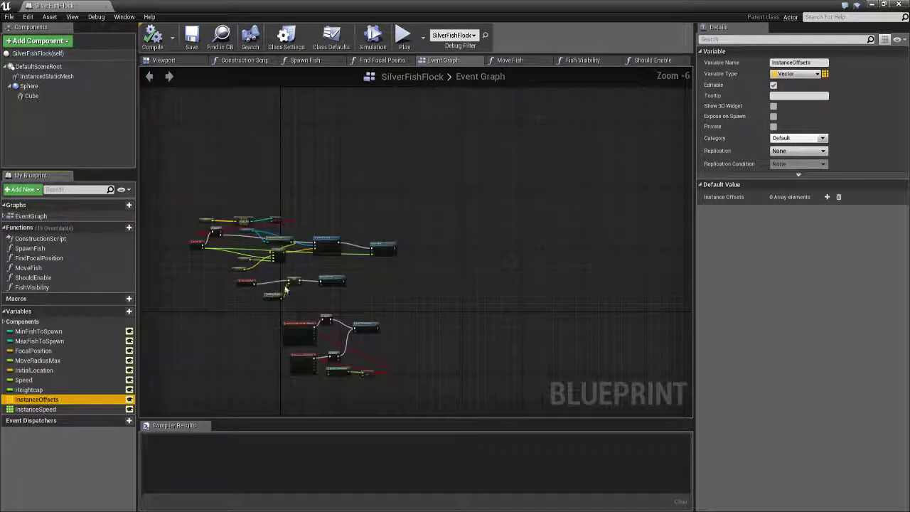
pyautogui.scroll(4, 284, 287)
pyautogui.moveTo(322, 250); pyautogui.dragTo(428, 305, button='right')
pyautogui.scroll(-2, 263, 227)
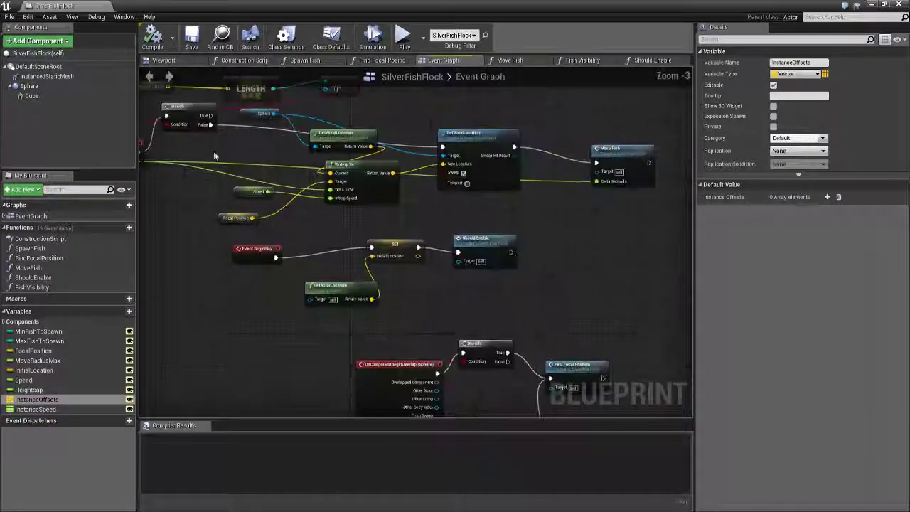
pyautogui.moveTo(213, 151); pyautogui.dragTo(239, 202, button='right')
pyautogui.scroll(2, 250, 237)
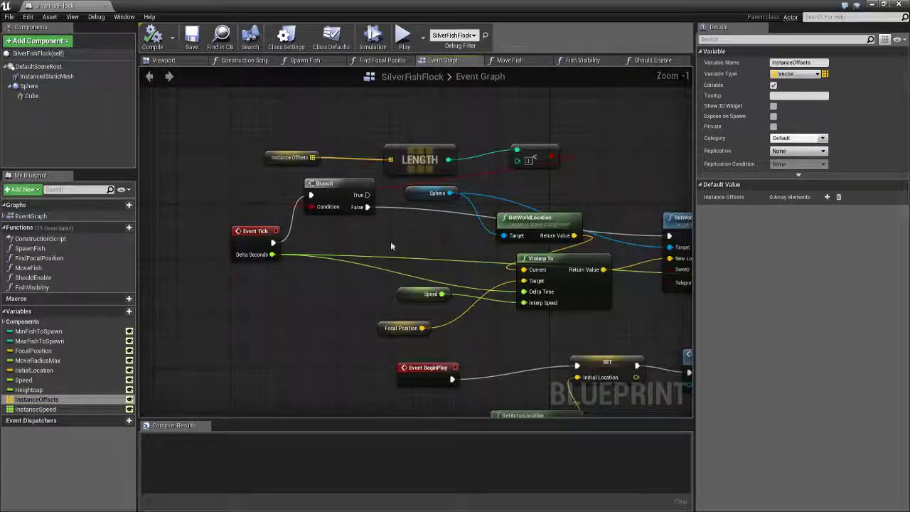
pyautogui.moveTo(391, 239); pyautogui.dragTo(377, 313, button='right')
pyautogui.scroll(-4, 385, 299)
pyautogui.scroll(4, 398, 273)
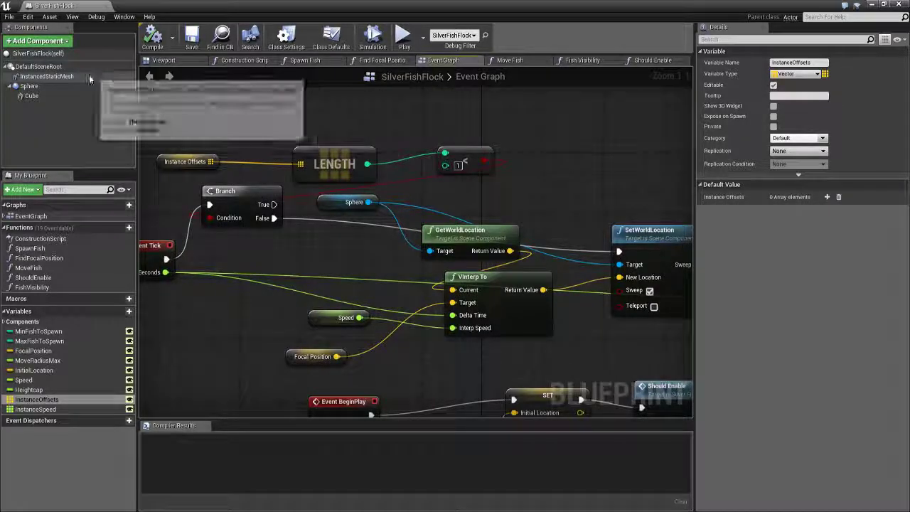
# Review the SilverFishFlock class defaults and the DefaultSceneRoot component's settings
pyautogui.click(61, 65)
pyautogui.click(62, 54)
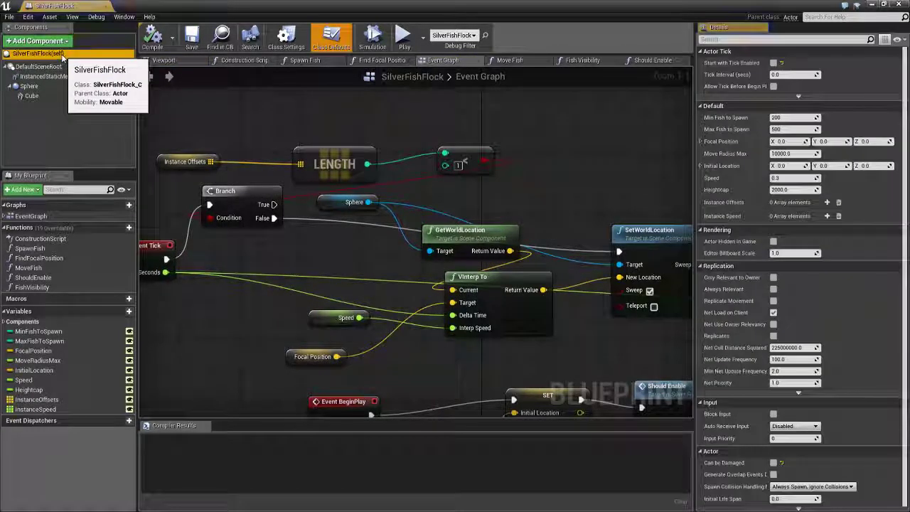
pyautogui.click(50, 69)
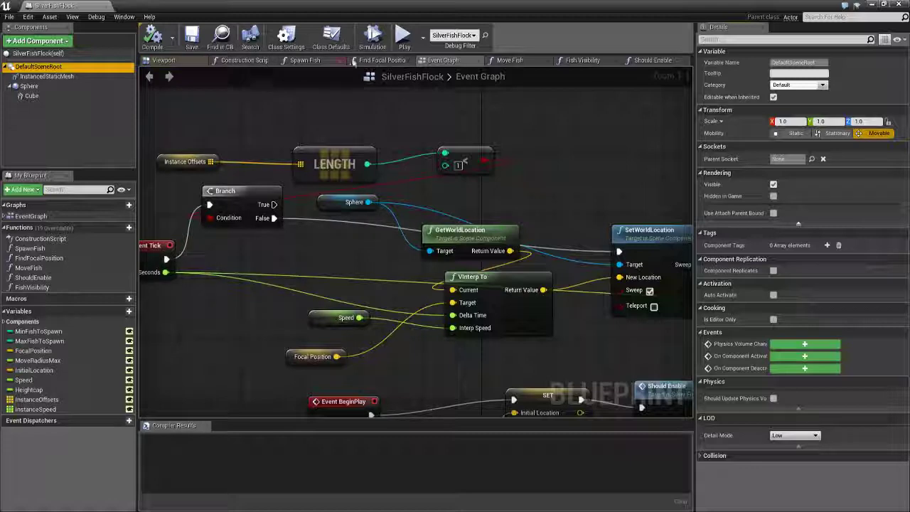
# Follow Event BeginPlay into the Should Enable function and examine its distance check, branches, Set Actor Tick Enabled nodes and timer
pyautogui.scroll(-7, 367, 153)
pyautogui.scroll(6, 334, 239)
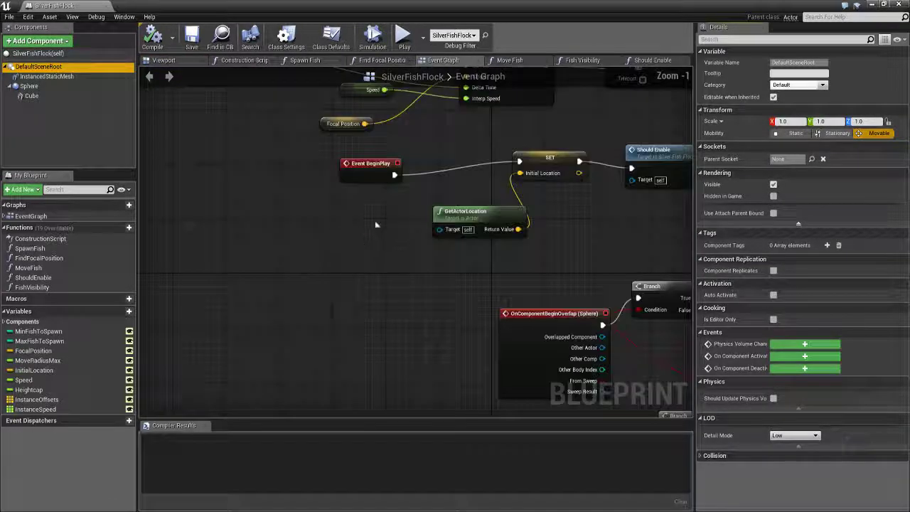
pyautogui.moveTo(381, 208); pyautogui.dragTo(245, 243, button='right')
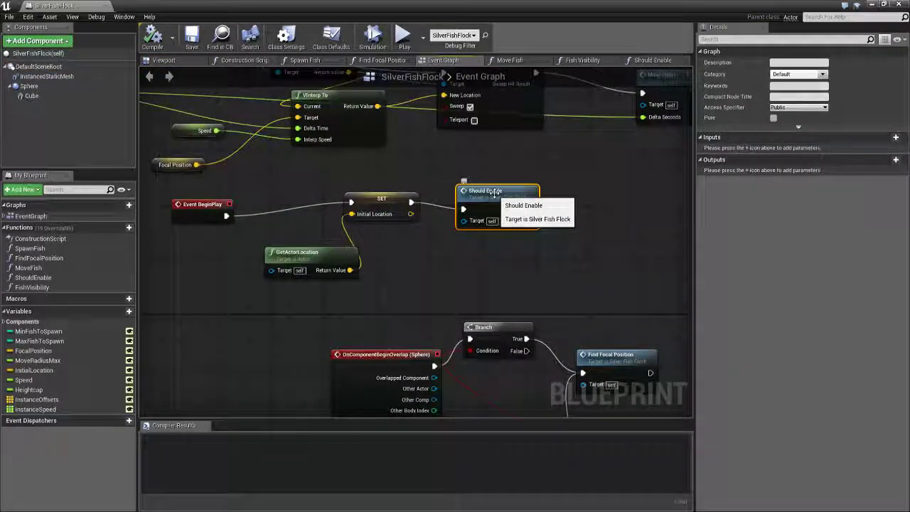
pyautogui.doubleClick(490, 194)
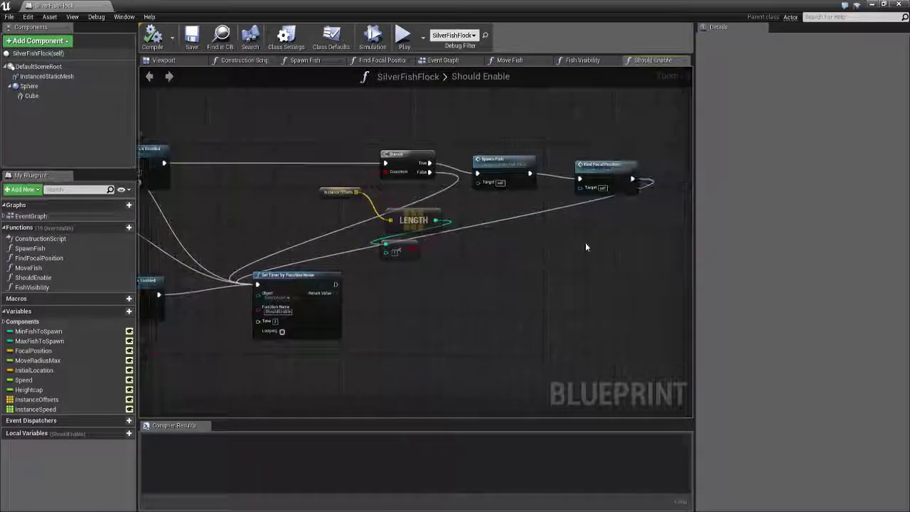
pyautogui.moveTo(585, 243); pyautogui.dragTo(577, 210, button='right')
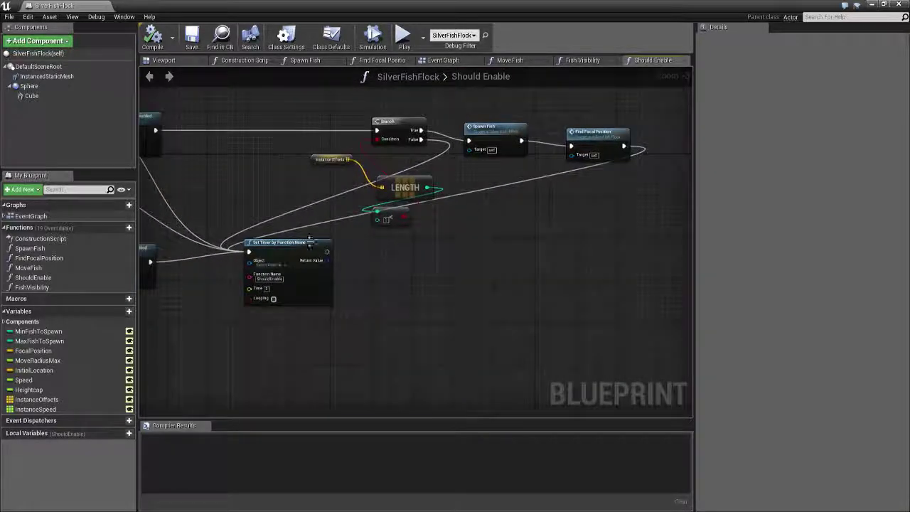
pyautogui.moveTo(253, 190); pyautogui.dragTo(520, 230, button='right')
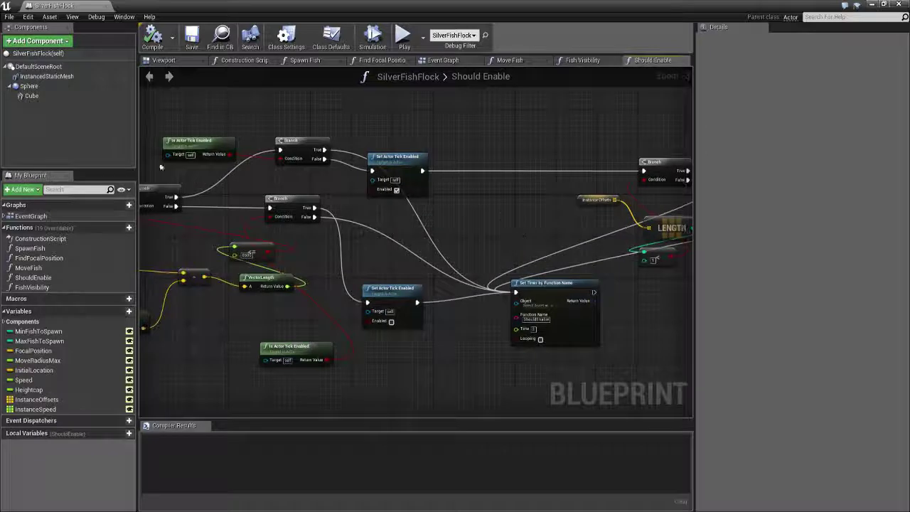
pyautogui.moveTo(260, 182); pyautogui.dragTo(306, 190, button='right')
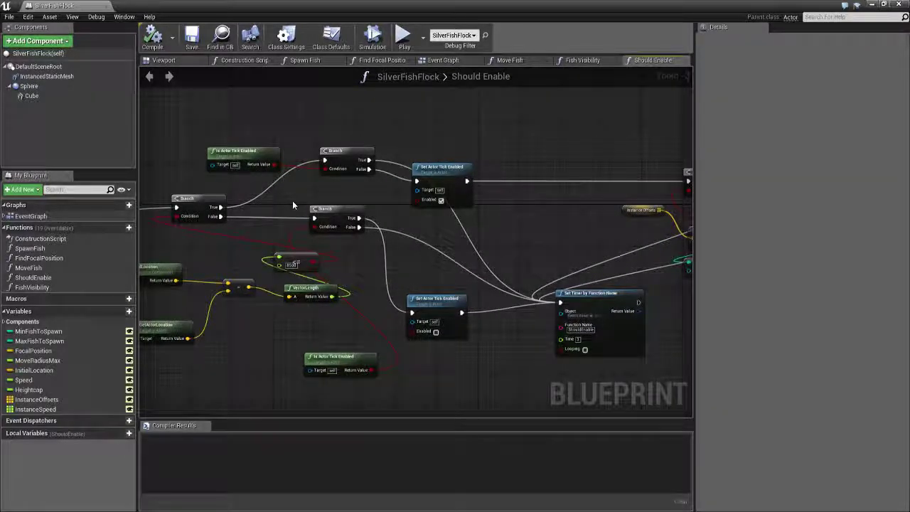
pyautogui.moveTo(260, 229); pyautogui.dragTo(325, 220, button='right')
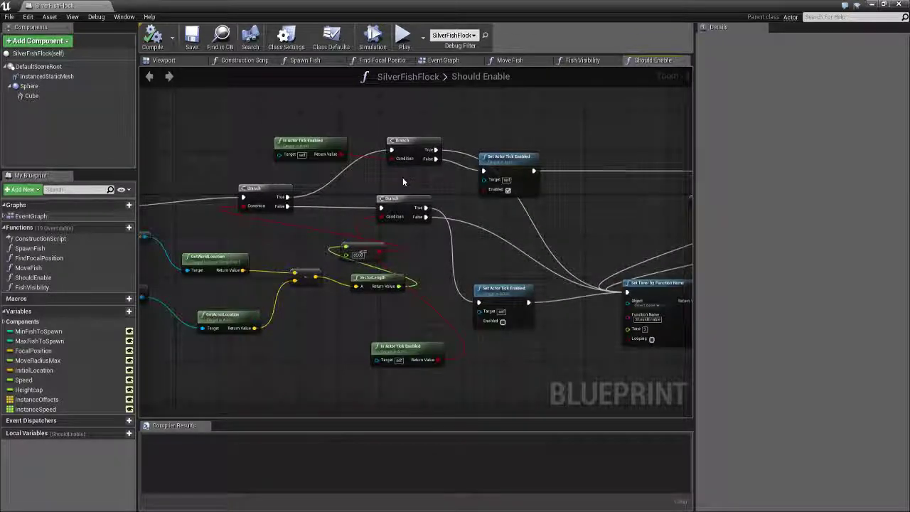
pyautogui.moveTo(400, 179); pyautogui.dragTo(291, 184, button='right')
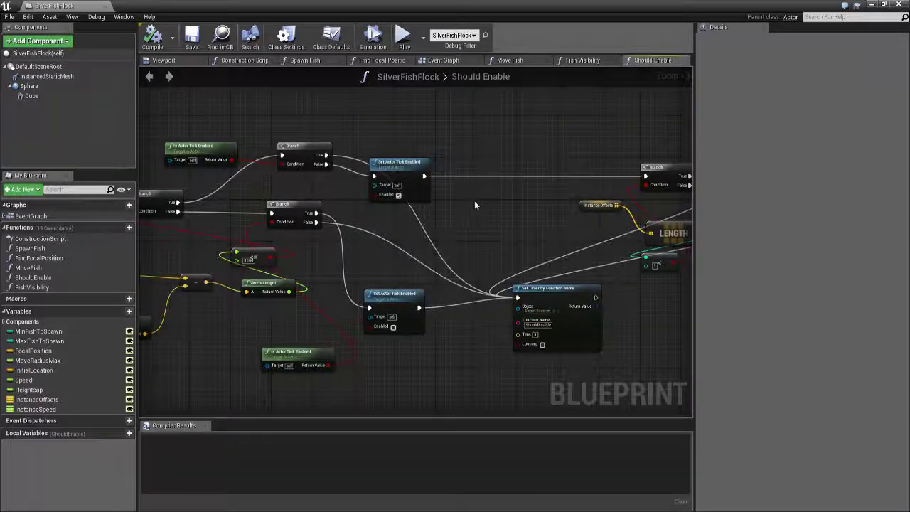
pyautogui.moveTo(474, 200); pyautogui.dragTo(321, 186, button='right')
# Look up the InstancedStaticMesh component's draw distance settings by filtering its details for "draw", and clear the filter
pyautogui.click(55, 78)
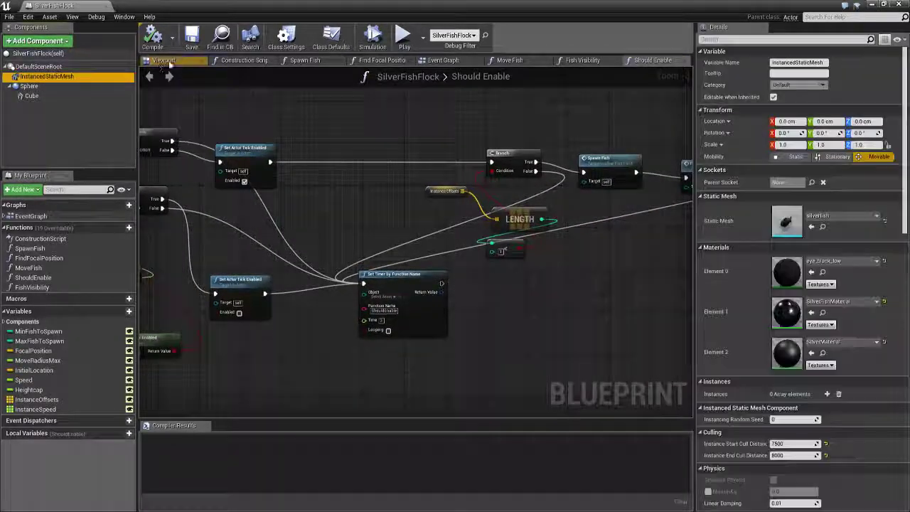
pyautogui.click(759, 39)
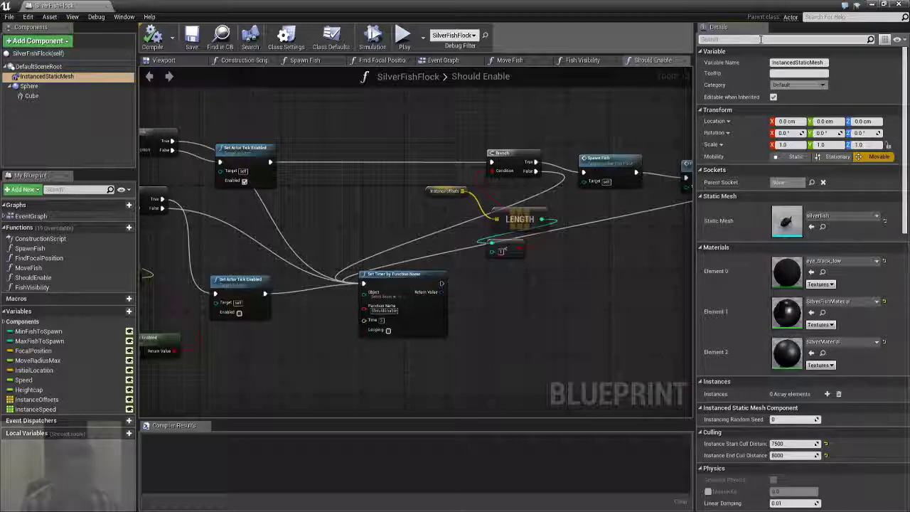
pyautogui.write('draw')
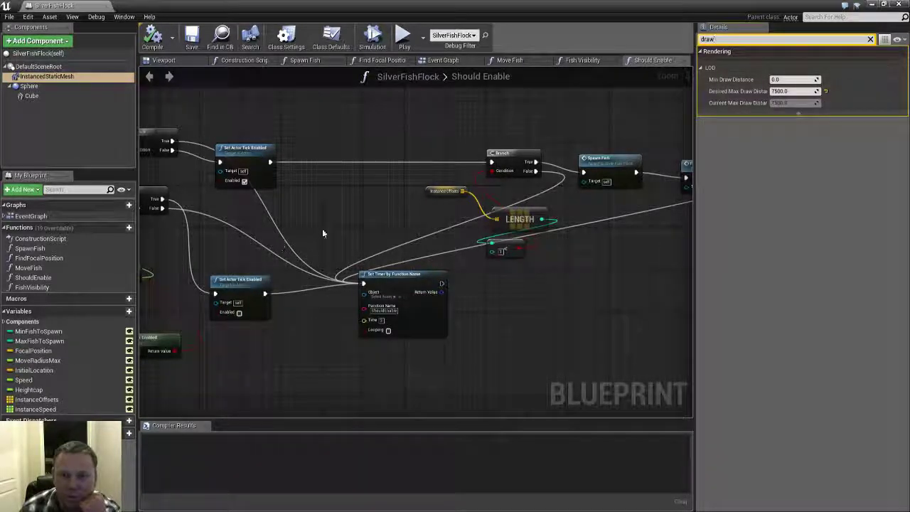
pyautogui.click(162, 60)
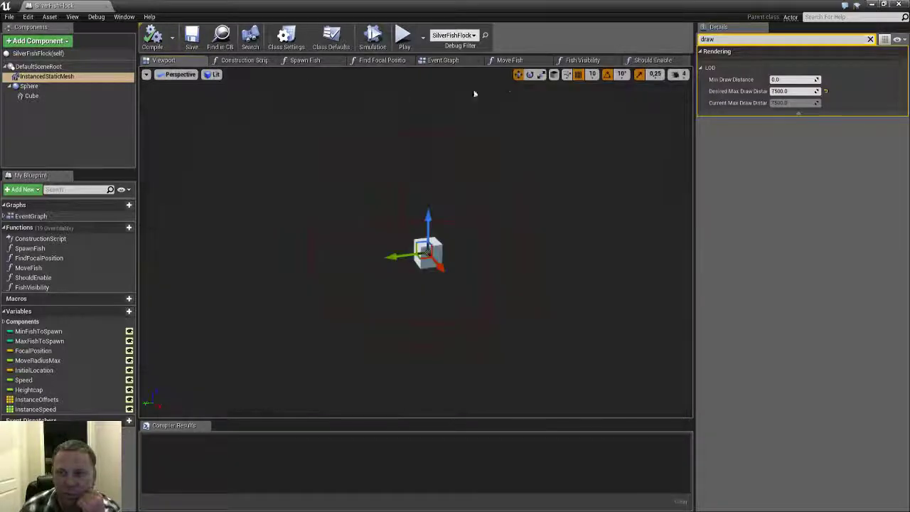
pyautogui.click(652, 60)
pyautogui.click(871, 39)
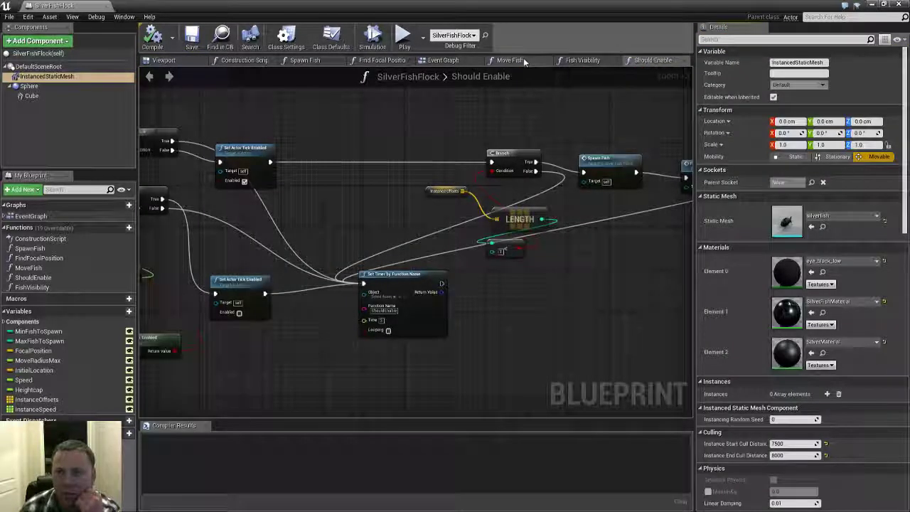
# Reopen Should Enable from the Event Graph and trace its logic from the distance check to the Spawn Fish and Find Focal Position calls
pyautogui.click(442, 60)
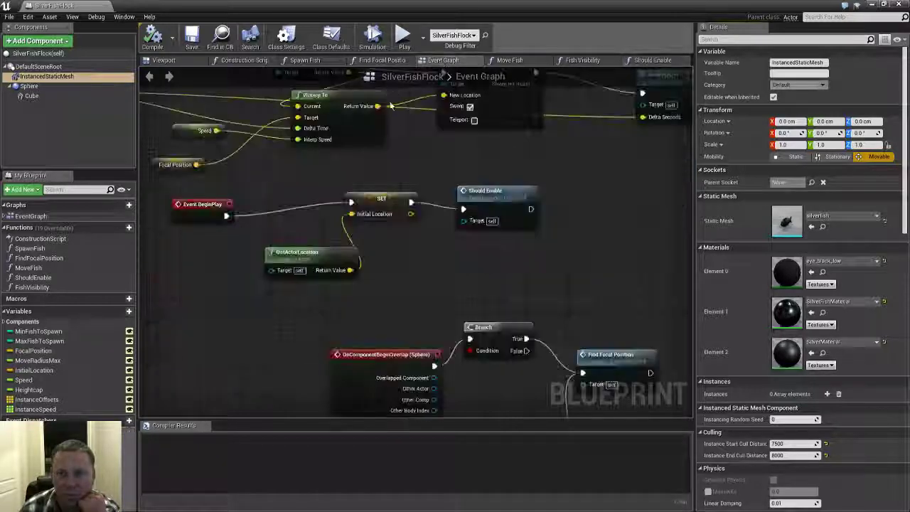
pyautogui.doubleClick(489, 190)
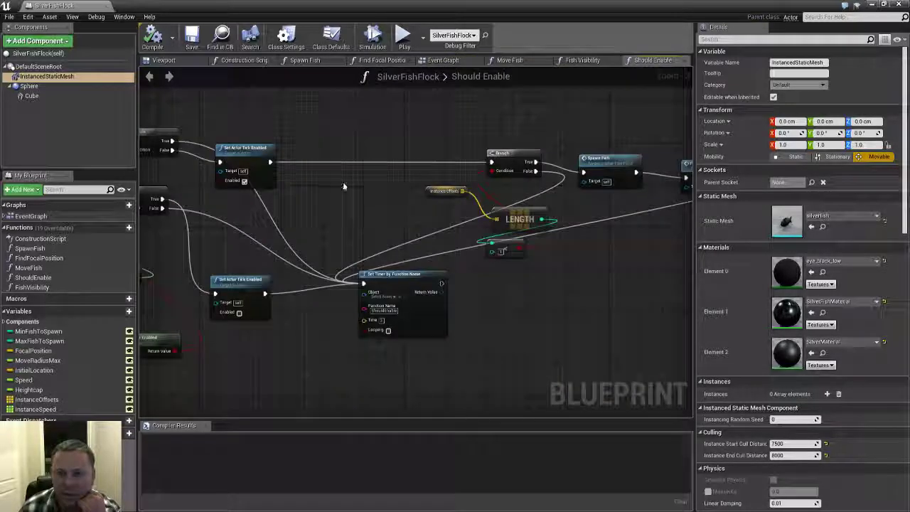
pyautogui.scroll(-4, 365, 196)
pyautogui.scroll(4, 591, 173)
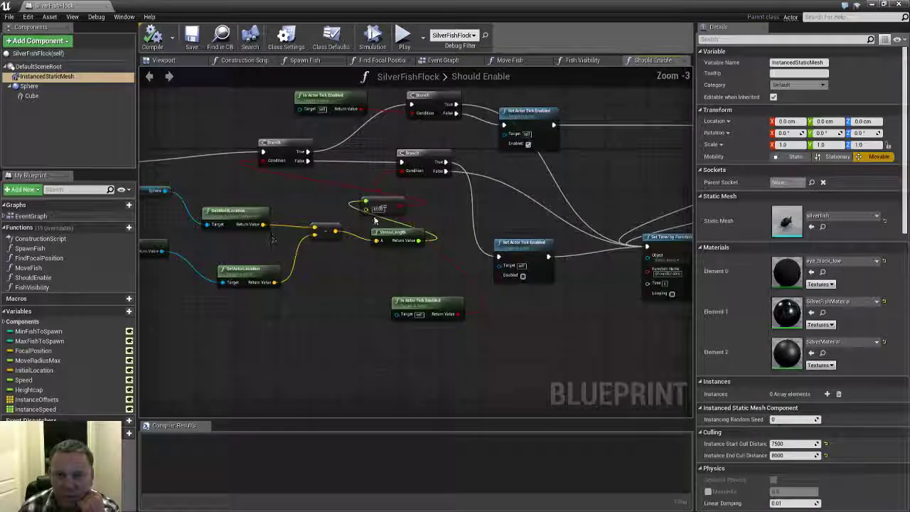
pyautogui.scroll(-3, 591, 174)
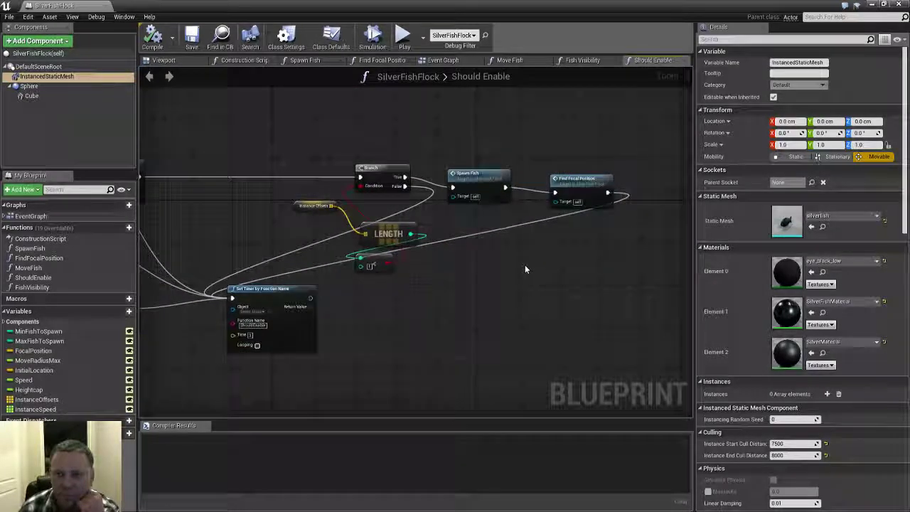
pyautogui.scroll(4, 340, 204)
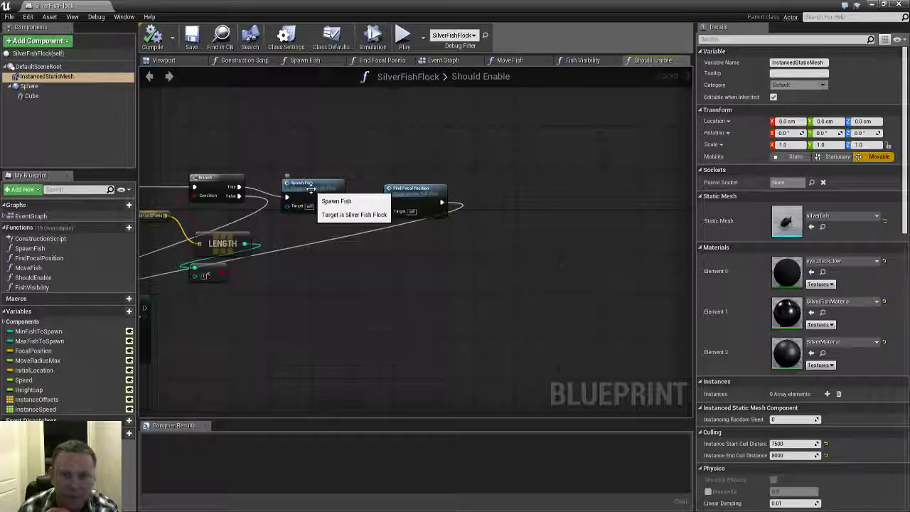
# Open the Spawn Fish function and examine its loop, Make Transform and Add Instance nodes together with the InstancedStaticMesh component
pyautogui.scroll(1, 311, 196)
pyautogui.doubleClick(311, 194)
pyautogui.moveTo(250, 198); pyautogui.dragTo(420, 267, button='right')
pyautogui.scroll(-2, 253, 216)
pyautogui.moveTo(254, 215); pyautogui.dragTo(440, 227, button='right')
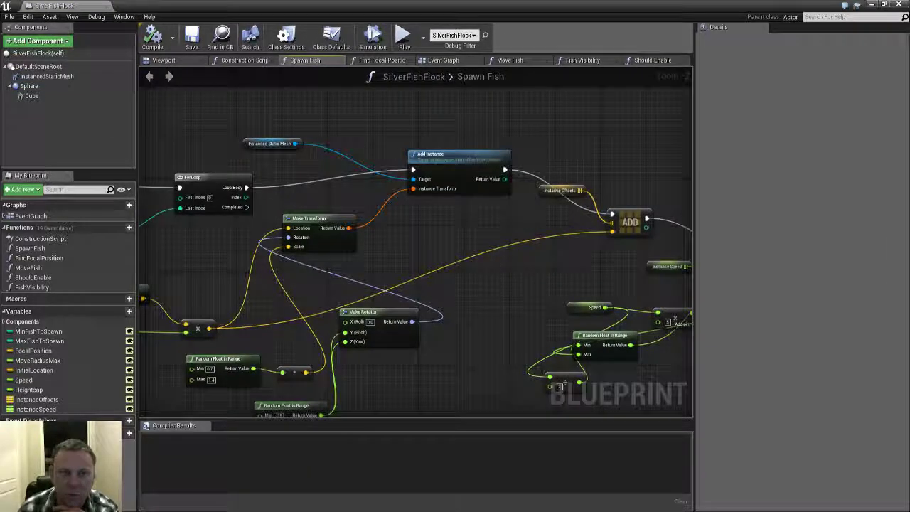
pyautogui.click(46, 76)
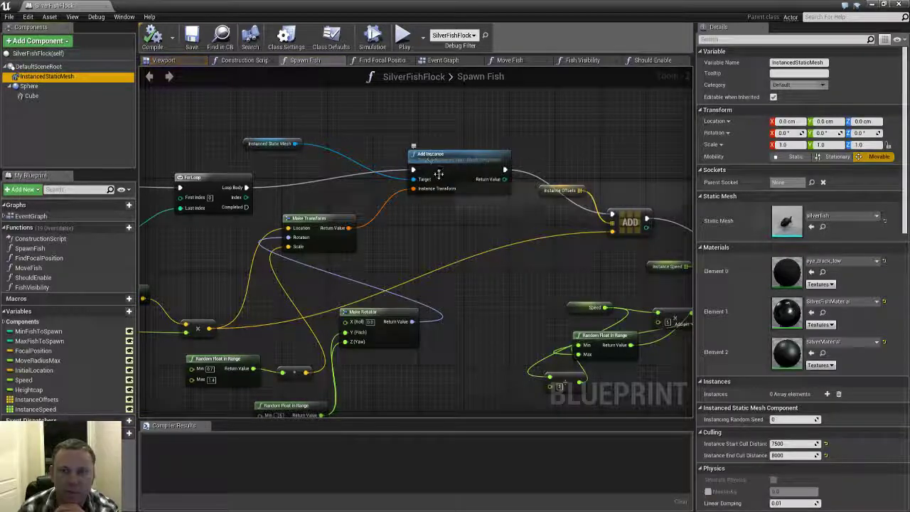
pyautogui.moveTo(502, 227); pyautogui.dragTo(473, 206, button='right')
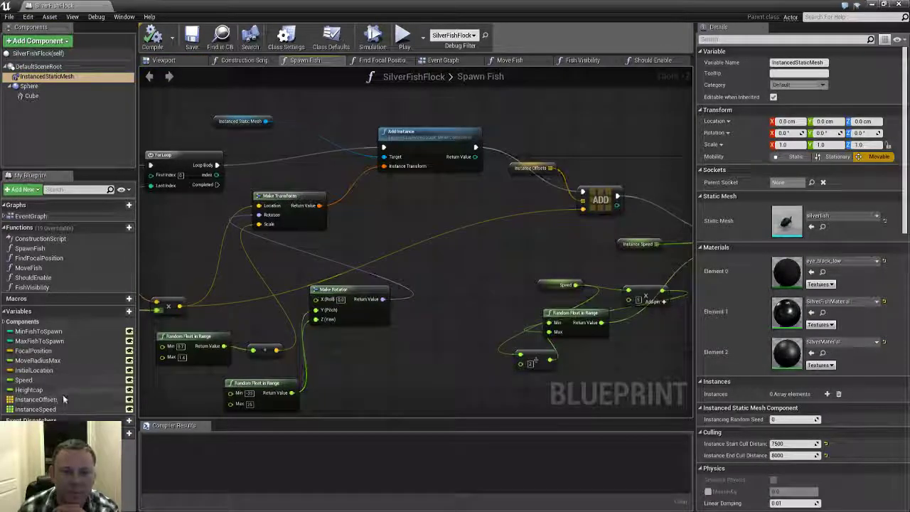
# Inspect the InstanceOffsets variable and trace how Spawn Fish fills the Instance Offsets and Instance Speed arrays
pyautogui.click(36, 399)
pyautogui.moveTo(182, 232); pyautogui.dragTo(298, 201, button='right')
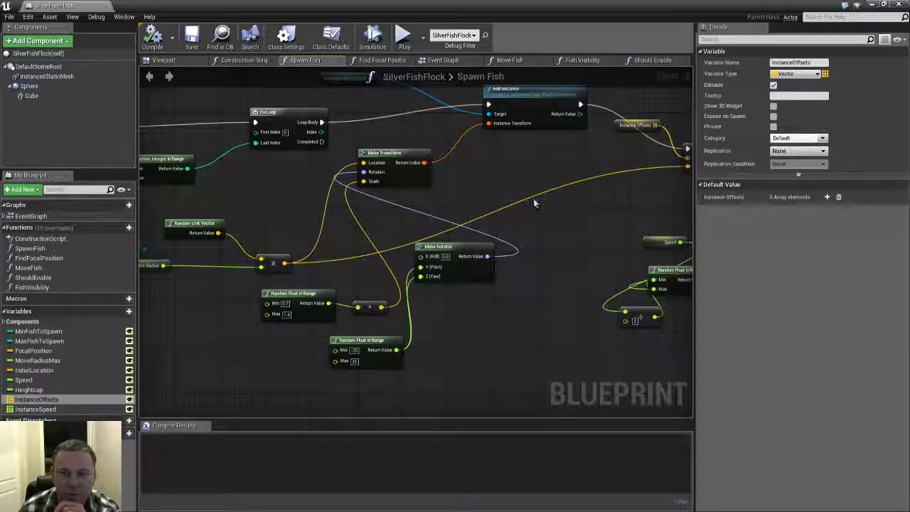
pyautogui.moveTo(550, 153); pyautogui.dragTo(256, 189, button='right')
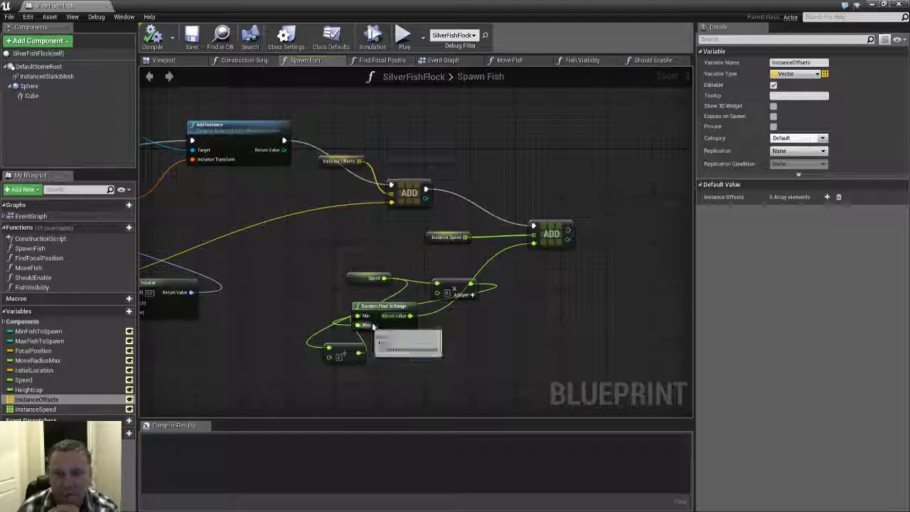
# Open the Move Fish function and examine its ForEachLoop, instance speed lookup and transform interpolation nodes
pyautogui.click(521, 59)
pyautogui.scroll(-5, 319, 233)
pyautogui.scroll(5, 223, 251)
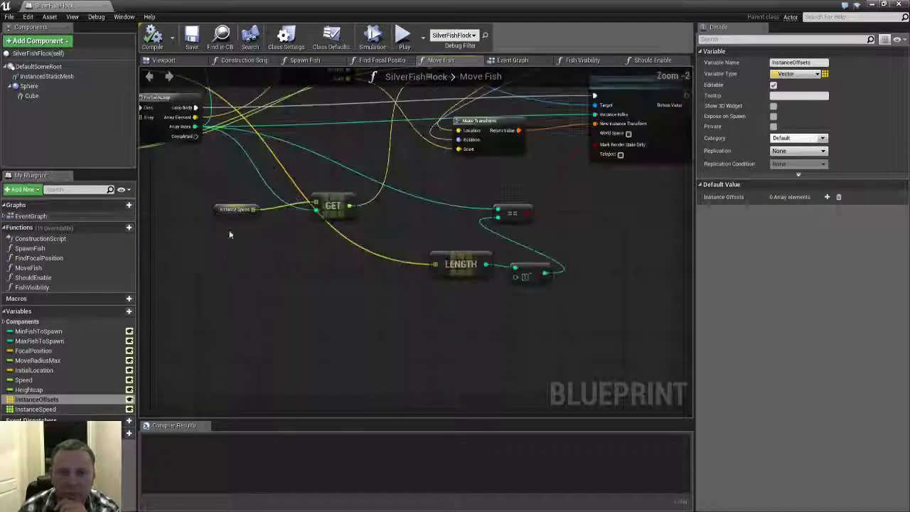
pyautogui.moveTo(240, 180); pyautogui.dragTo(287, 307, button='right')
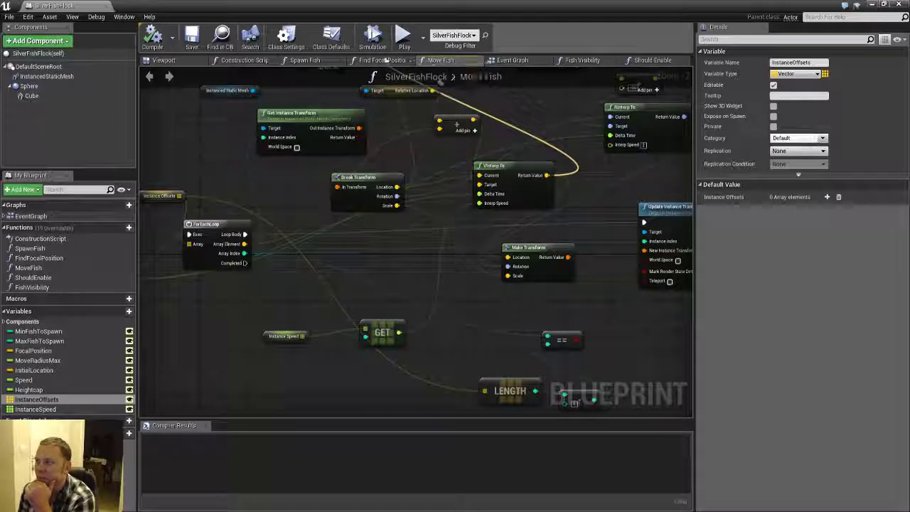
# Follow the Event Tick chain in the Event Graph to the Move Fish call and inspect the Sphere component it moves
pyautogui.click(528, 61)
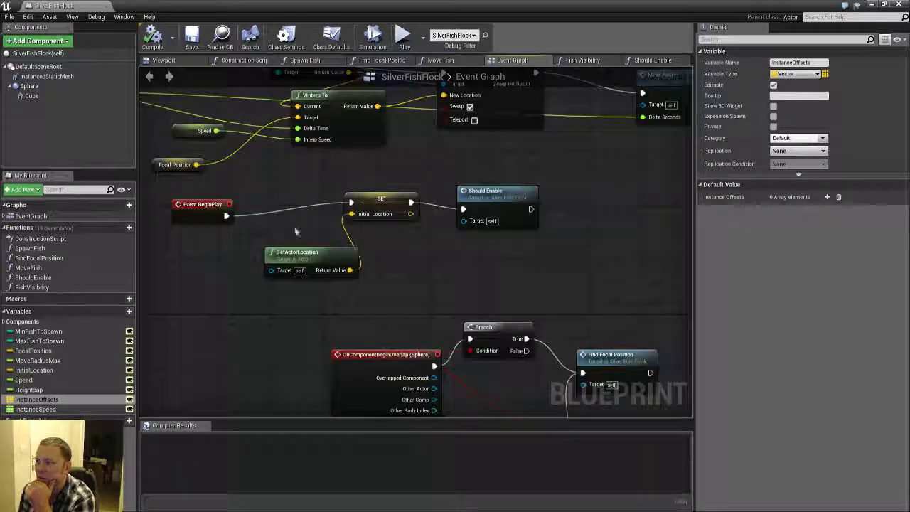
pyautogui.scroll(-2, 270, 263)
pyautogui.moveTo(285, 221); pyautogui.dragTo(311, 299, button='right')
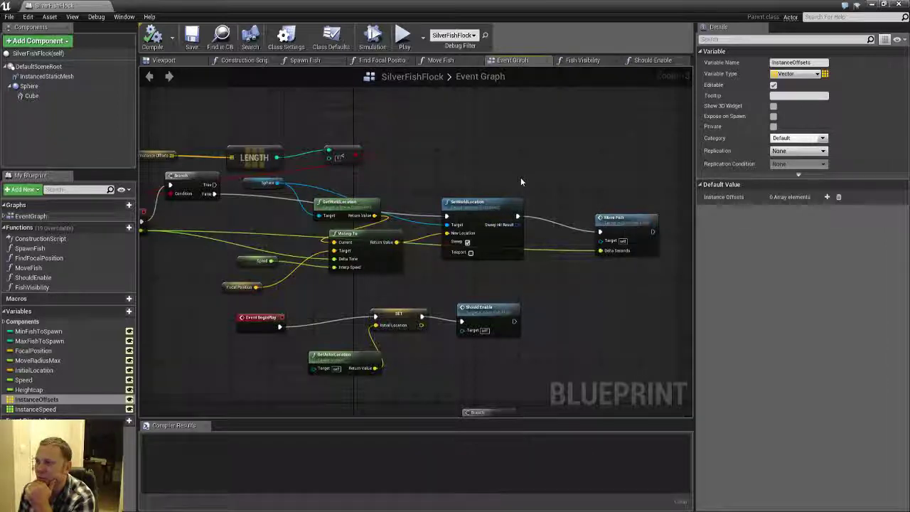
pyautogui.moveTo(521, 177); pyautogui.dragTo(401, 171, button='right')
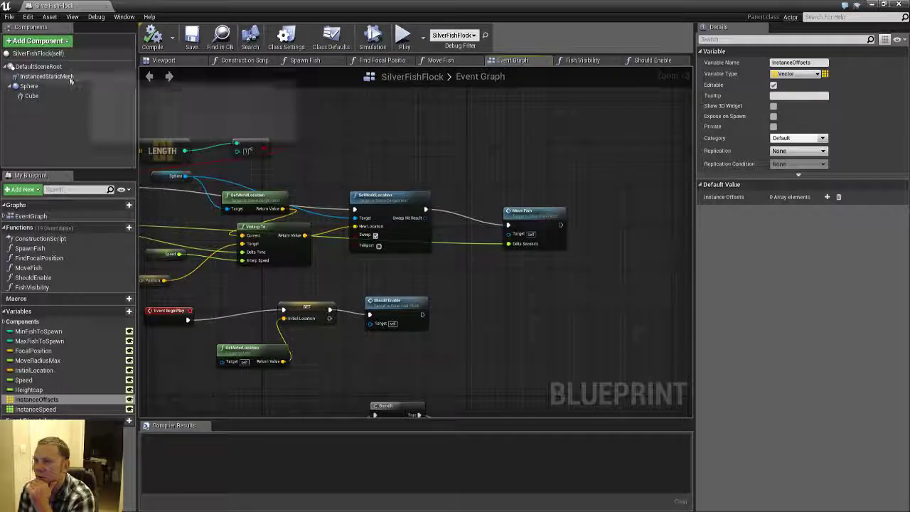
pyautogui.click(39, 87)
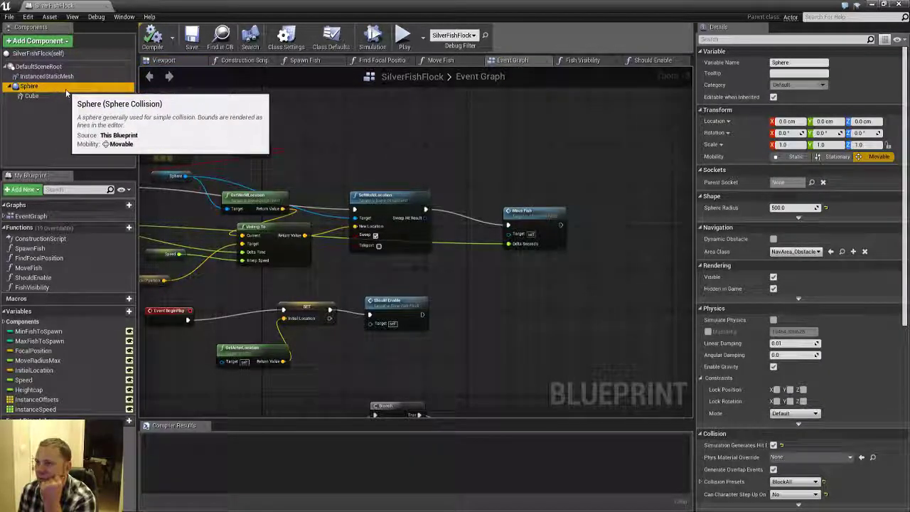
pyautogui.moveTo(349, 158); pyautogui.dragTo(533, 172, button='right')
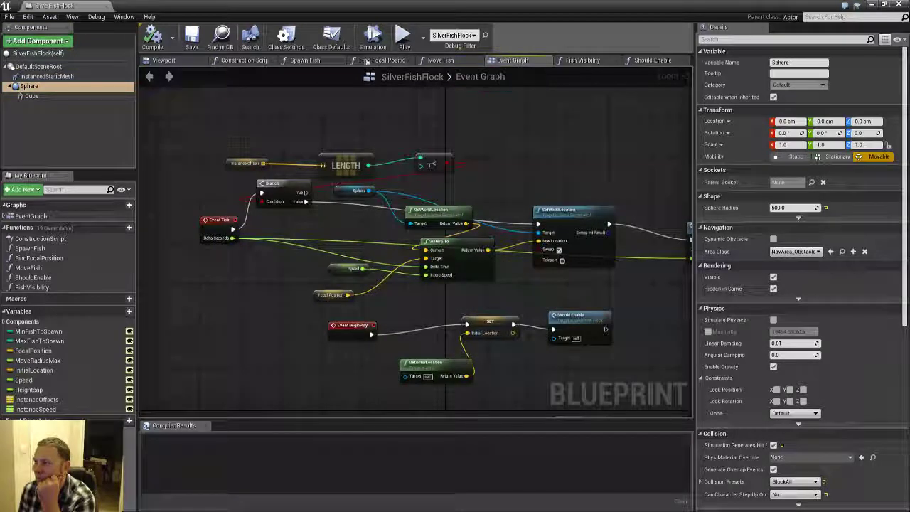
# Trace the Find Focal Position function from setting the focal position and speed through the timer to the Instance Speed update loop
pyautogui.click(381, 60)
pyautogui.moveTo(450, 134); pyautogui.dragTo(366, 128, button='right')
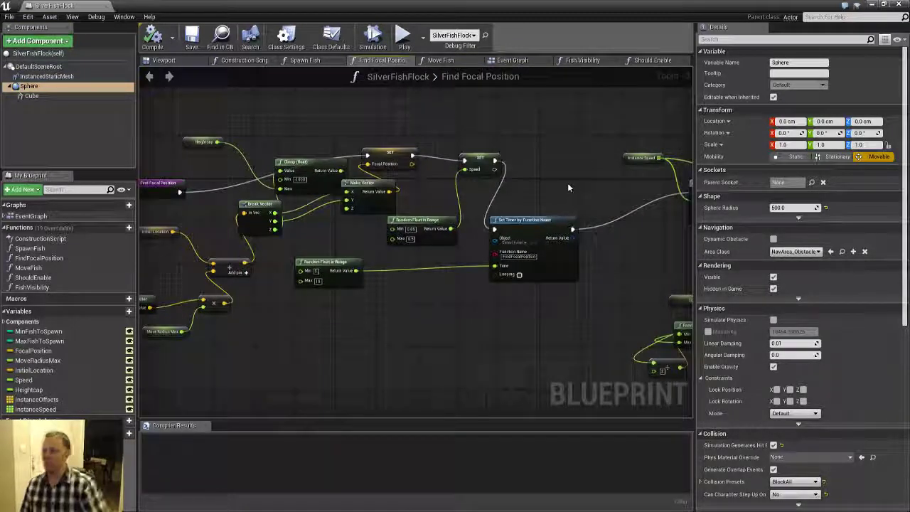
pyautogui.moveTo(568, 183); pyautogui.dragTo(420, 184, button='right')
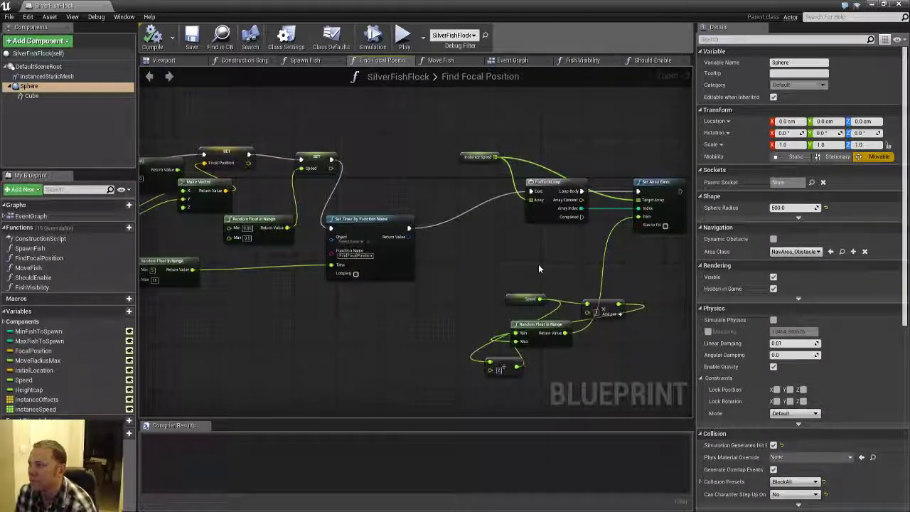
pyautogui.moveTo(538, 269); pyautogui.dragTo(339, 256, button='right')
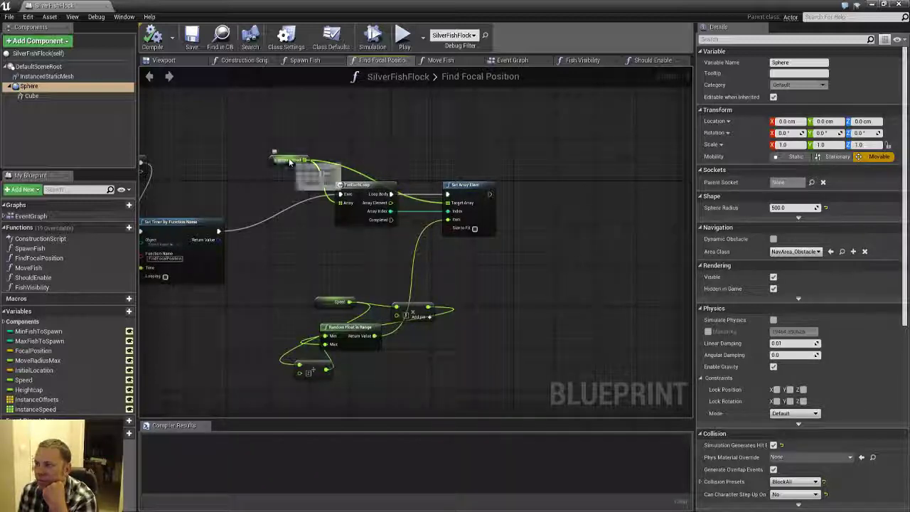
# Return to the level editor, play TestMap in full screen to watch the flock follow its cube, and end the play session
pyautogui.click(884, 5)
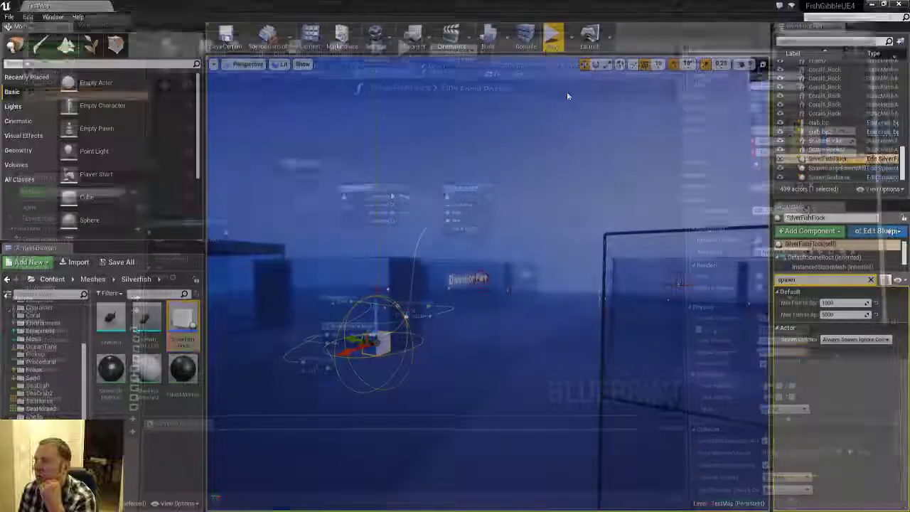
pyautogui.click(552, 37)
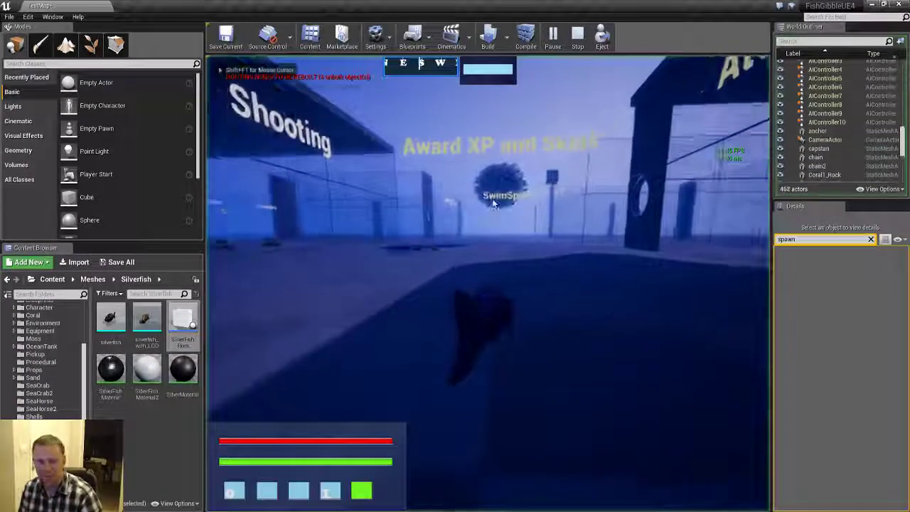
pyautogui.press('F11')
pyautogui.press('w')
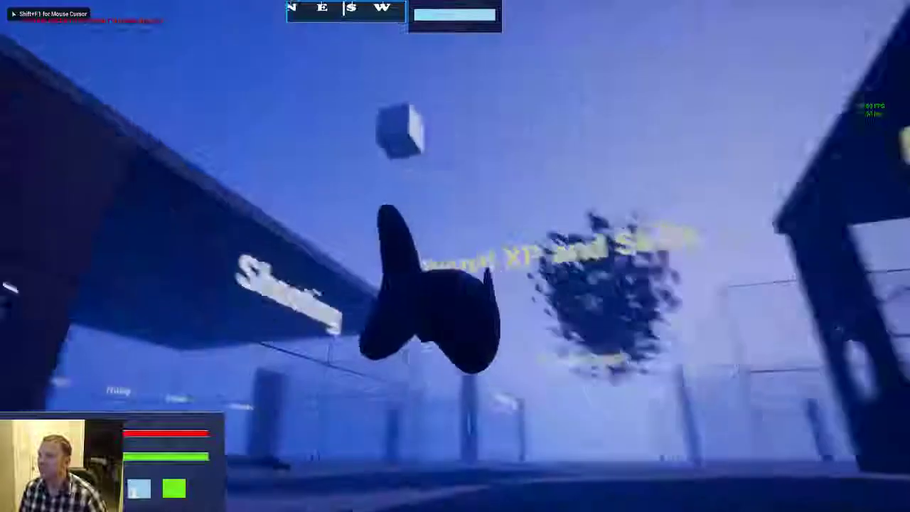
pyautogui.press('w')
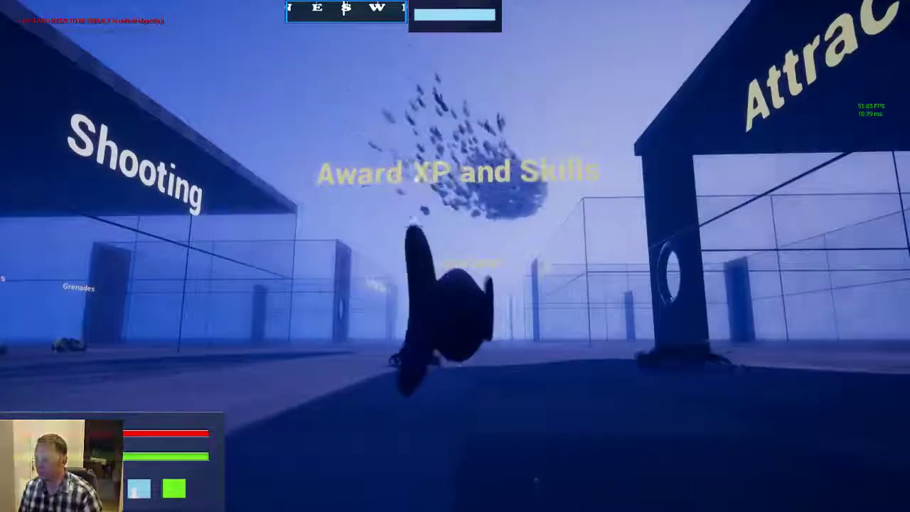
pyautogui.press('F11')
pyautogui.press('Escape')
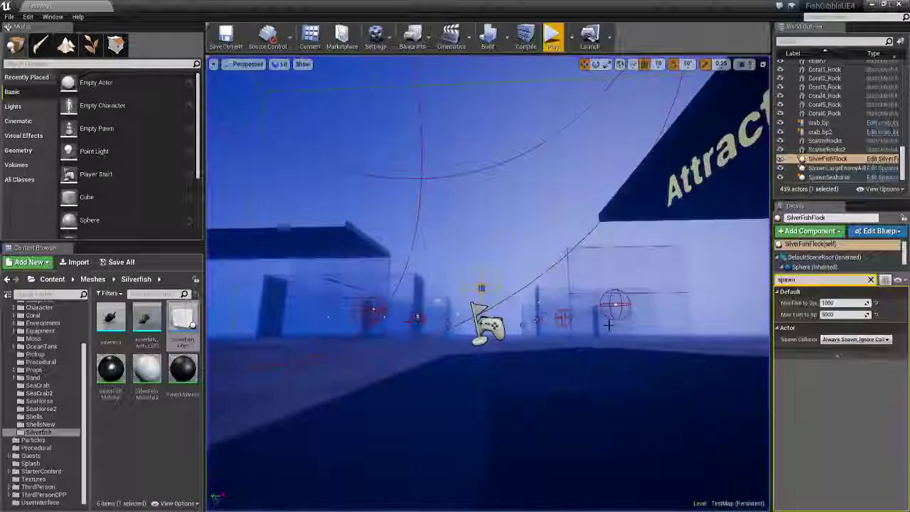
# Reopen the SilverFishFlock blueprint, delete the Cube component under Sphere, and compile and save the blueprint
pyautogui.doubleClick(182, 324)
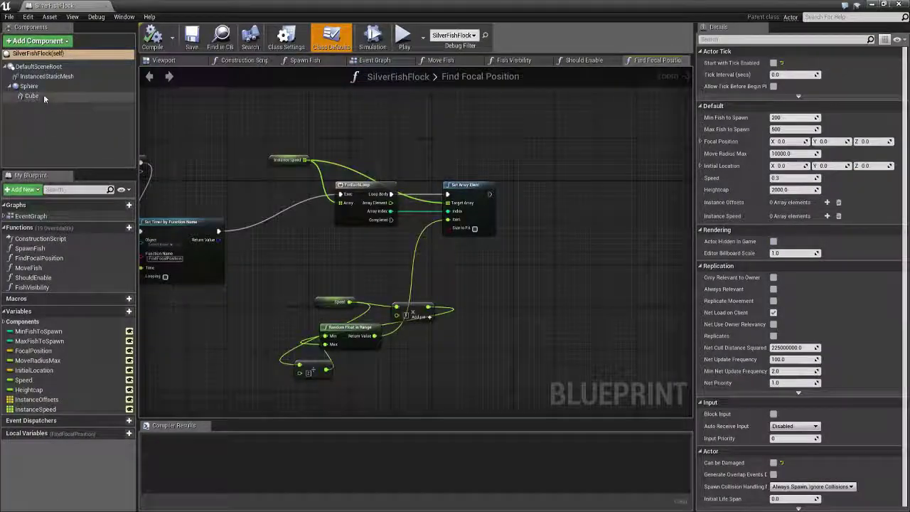
pyautogui.click(32, 96)
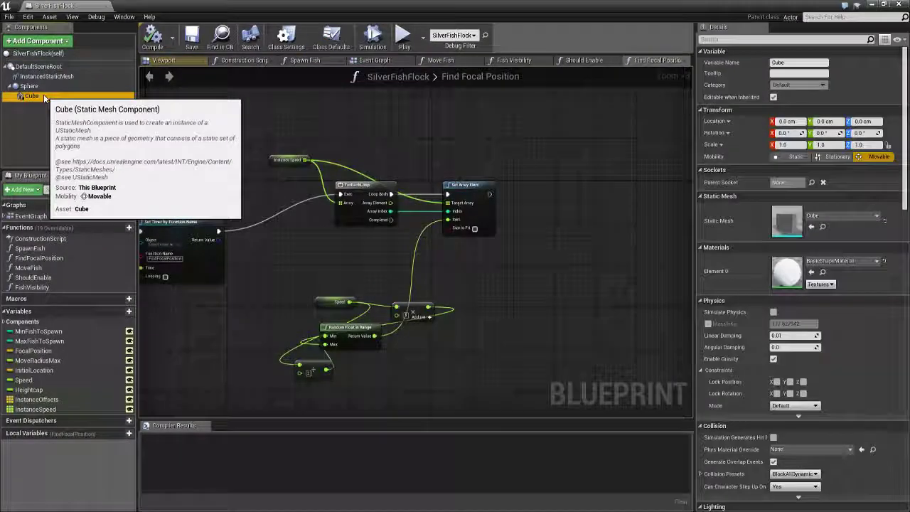
pyautogui.press('Delete')
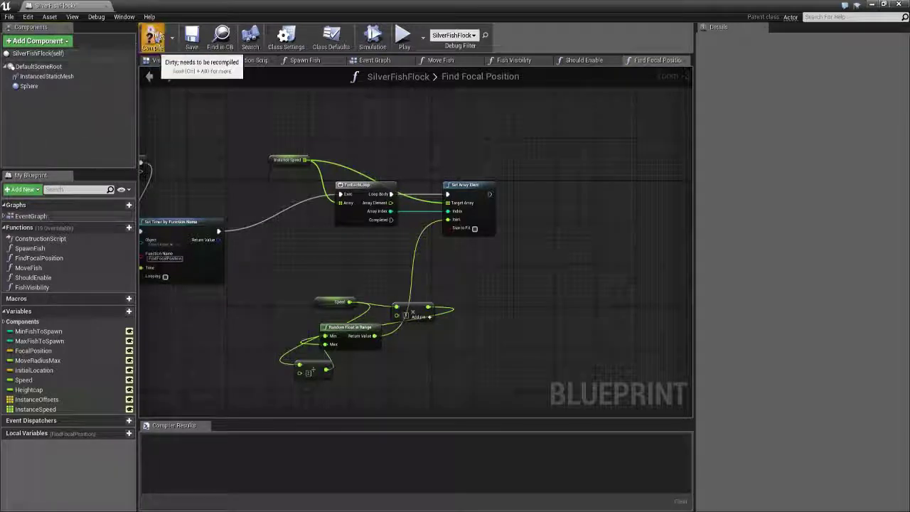
pyautogui.click(191, 39)
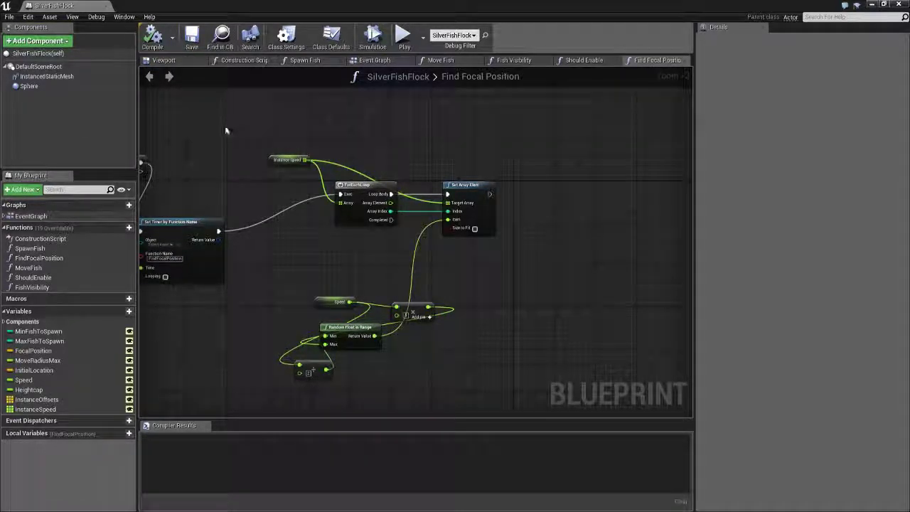
pyautogui.click(54, 77)
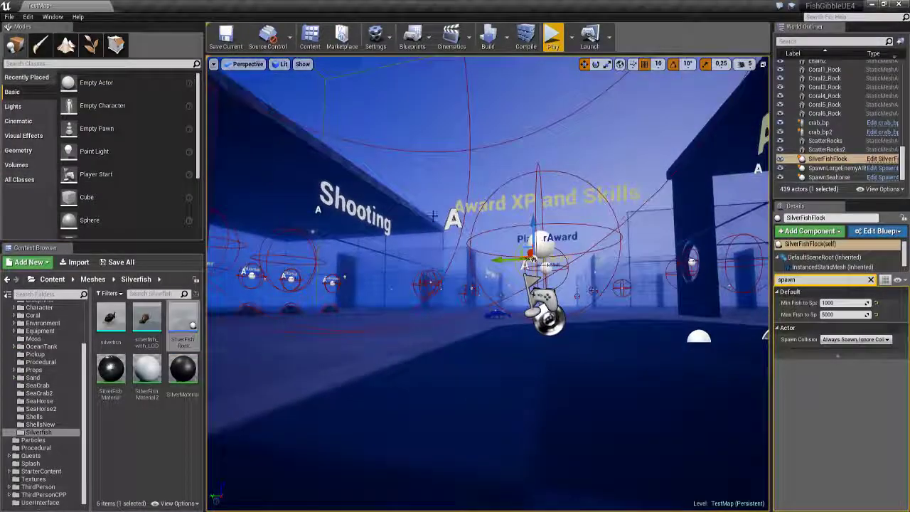
# Open the TestSpeedTree level from the Maps folder, saving the modified TestMap level
pyautogui.hotkey('ctrl', 'o')
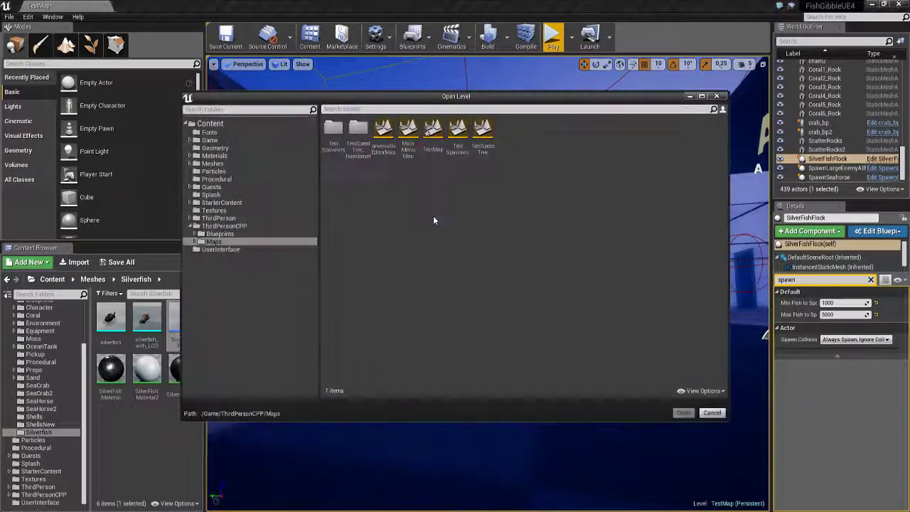
pyautogui.doubleClick(481, 130)
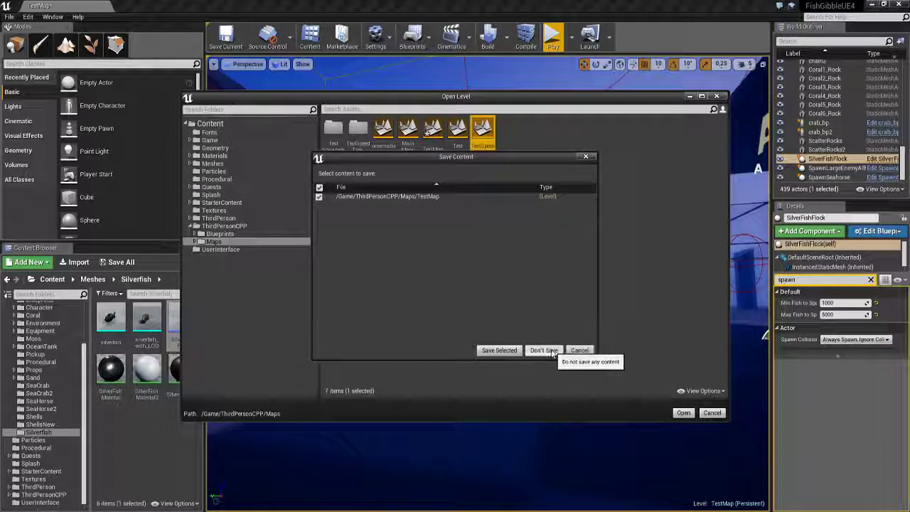
pyautogui.click(500, 350)
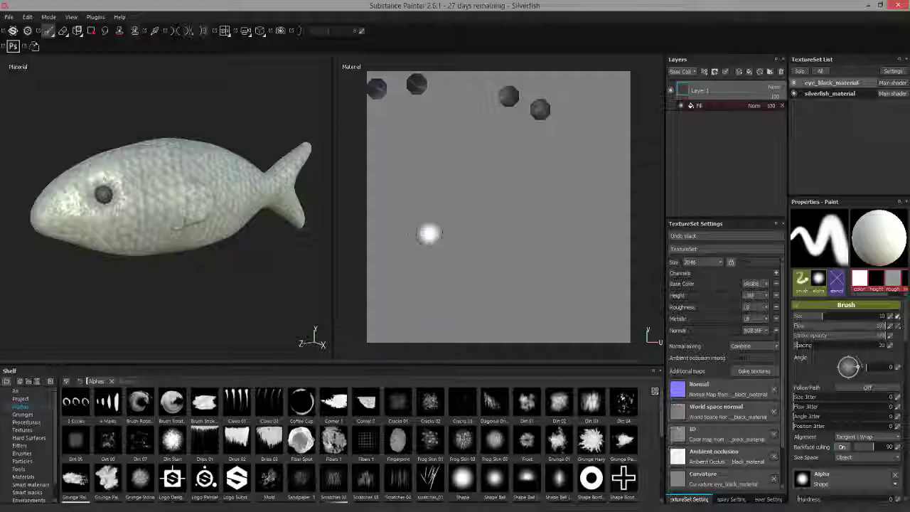
# Inspect the textured silverfish model in Substance Painter by orbiting around it, and switch back to Unreal Editor
pyautogui.moveTo(235, 195)
pyautogui.keyDown('alt'); pyautogui.mouseDown()
pyautogui.moveTo(284, 217)
pyautogui.moveTo(112, 177)
pyautogui.moveTo(71, 284)
pyautogui.moveTo(159, 142)
pyautogui.moveTo(49, 247)
pyautogui.moveTo(178, 199)
pyautogui.moveTo(45, 254)
pyautogui.moveTo(142, 213)
pyautogui.moveTo(234, 238)
pyautogui.mouseUp(); pyautogui.keyUp('alt')
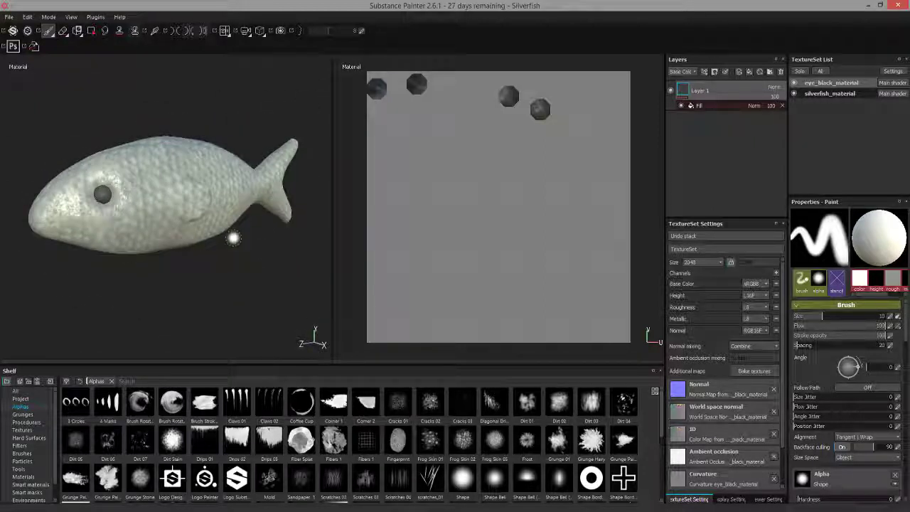
pyautogui.hotkey('alt', 'Tab')
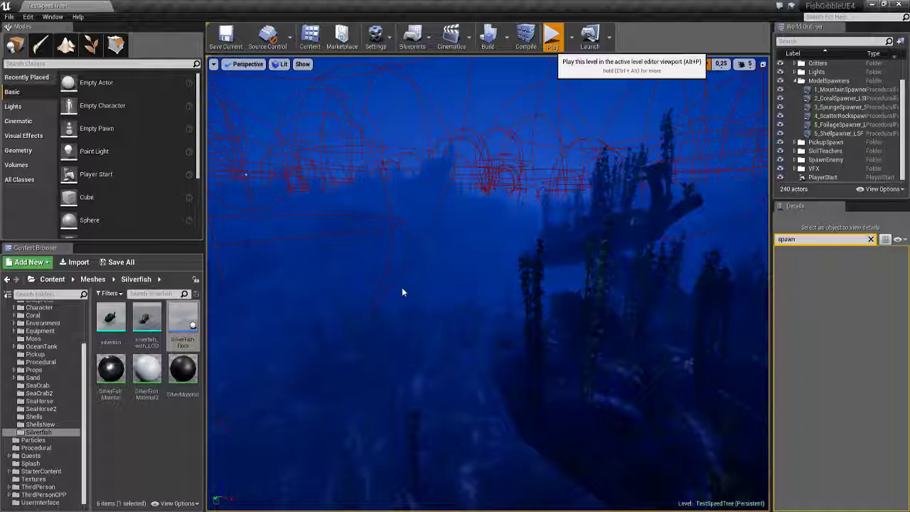
# Play the TestSpeedTree level in full screen and swim through the environment to view the silverfish flocks
pyautogui.hotkey('alt', 'p')
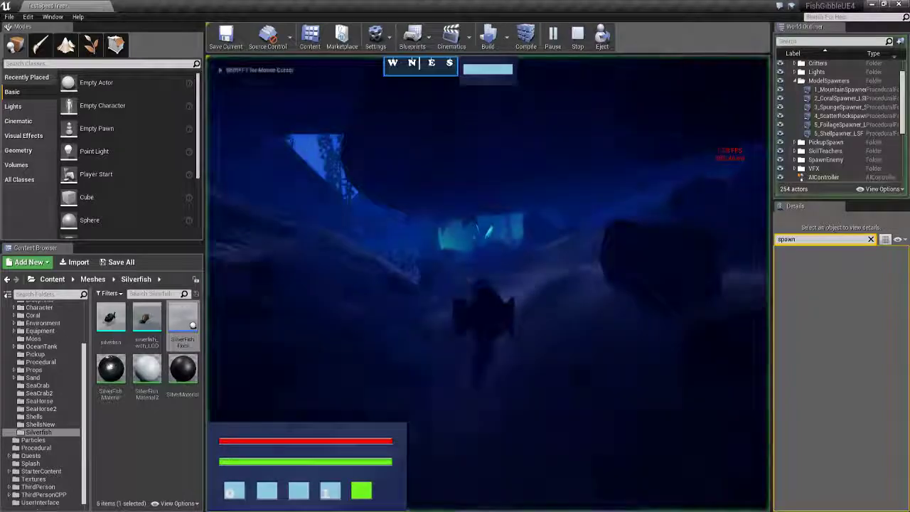
pyautogui.press('F11')
pyautogui.press('w')
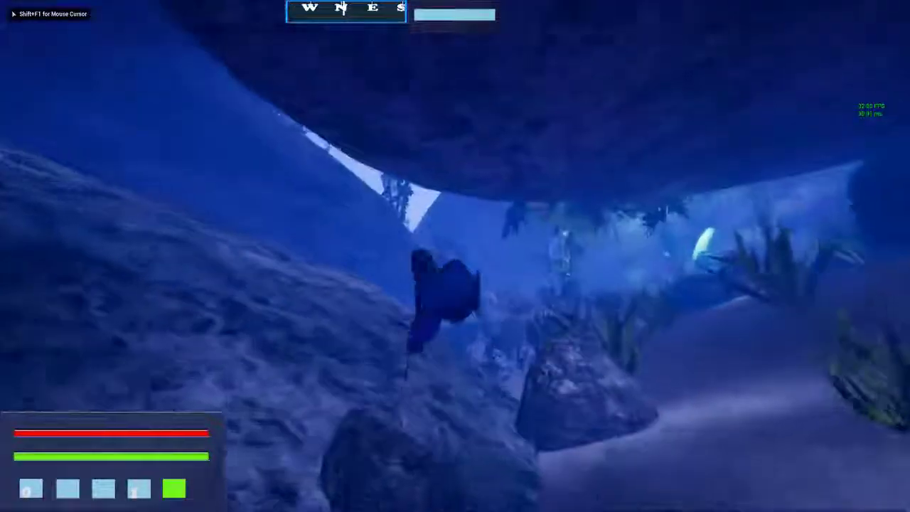
pyautogui.press('w')
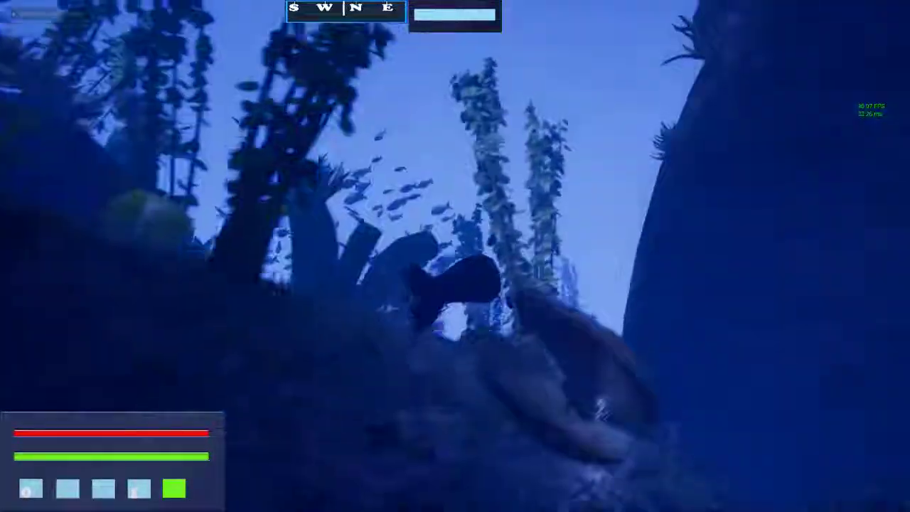
pyautogui.press('w')
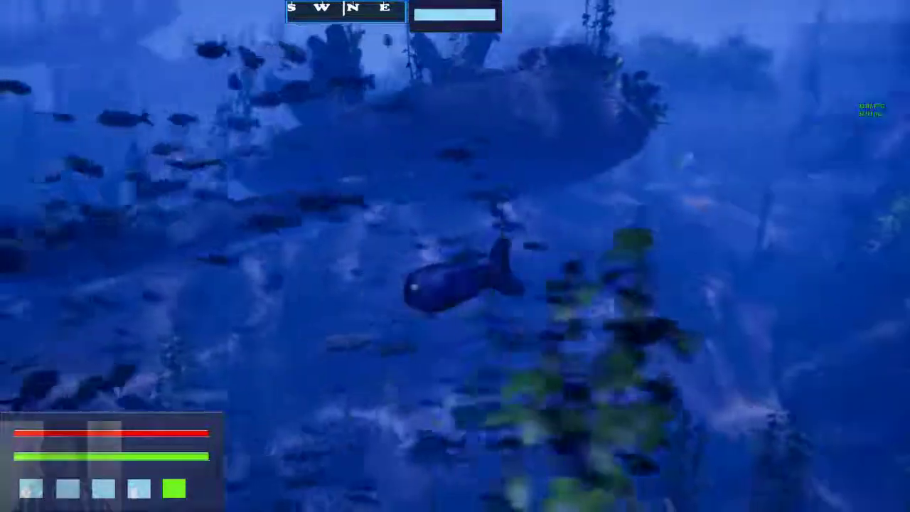
pyautogui.press('w')
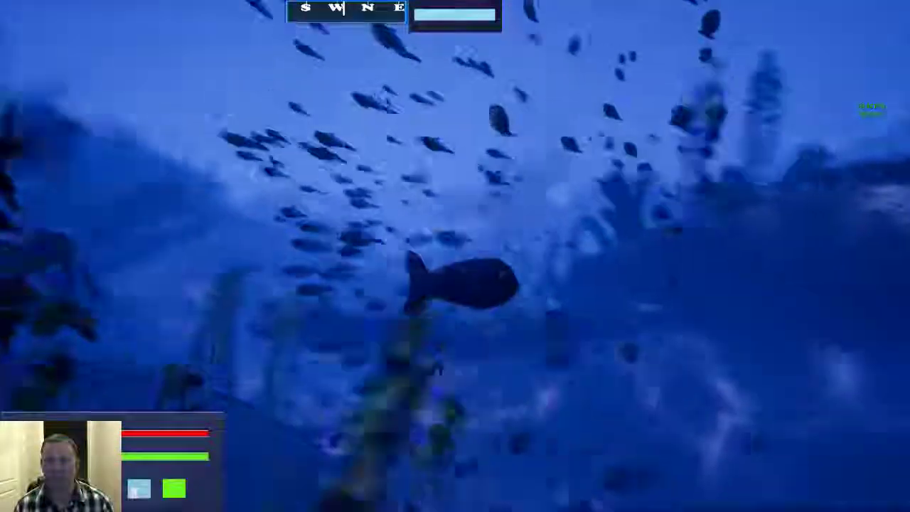
# Swim close to the silverfish flock and onward past the kelp-covered rocks to examine the flocks' movement at different distances, and leave full-screen view
pyautogui.press('w')
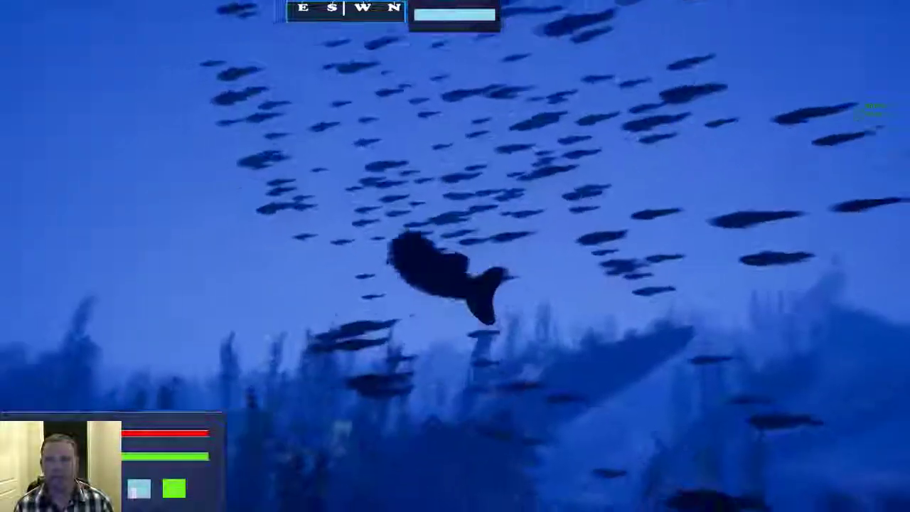
pyautogui.press('w')
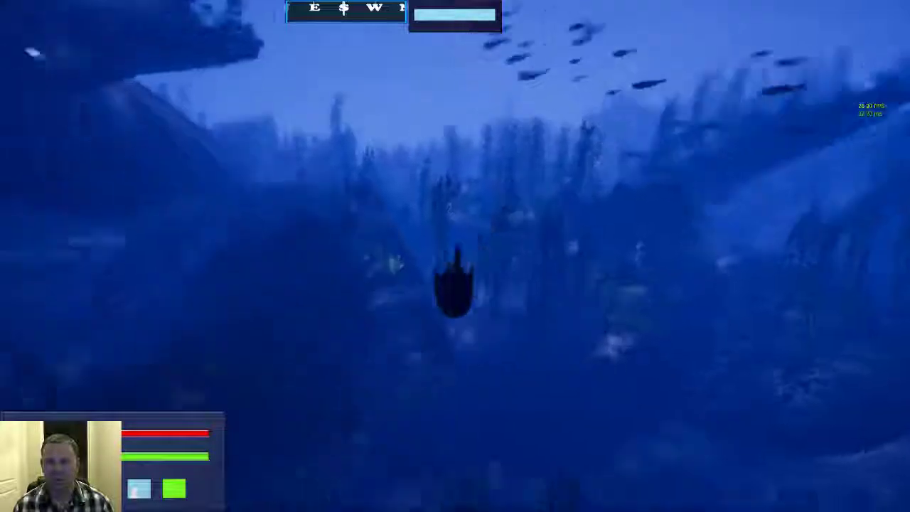
pyautogui.press('w')
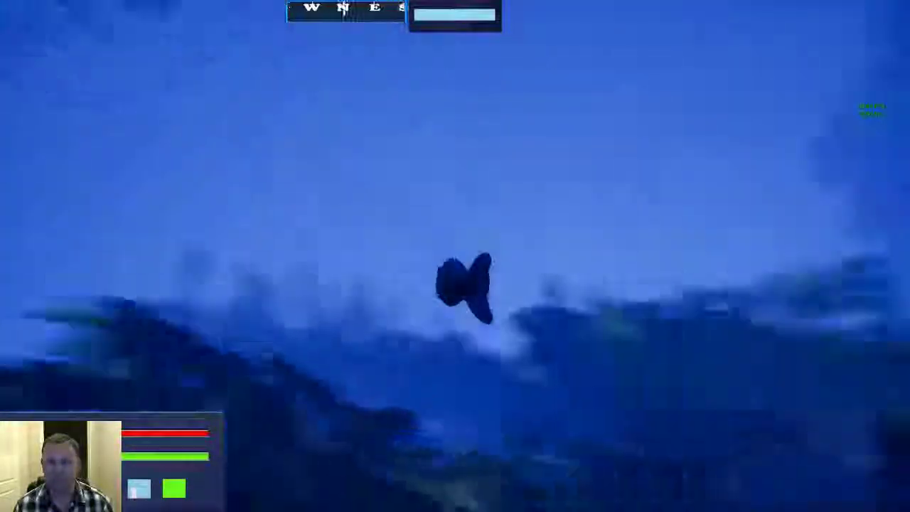
pyautogui.press('w')
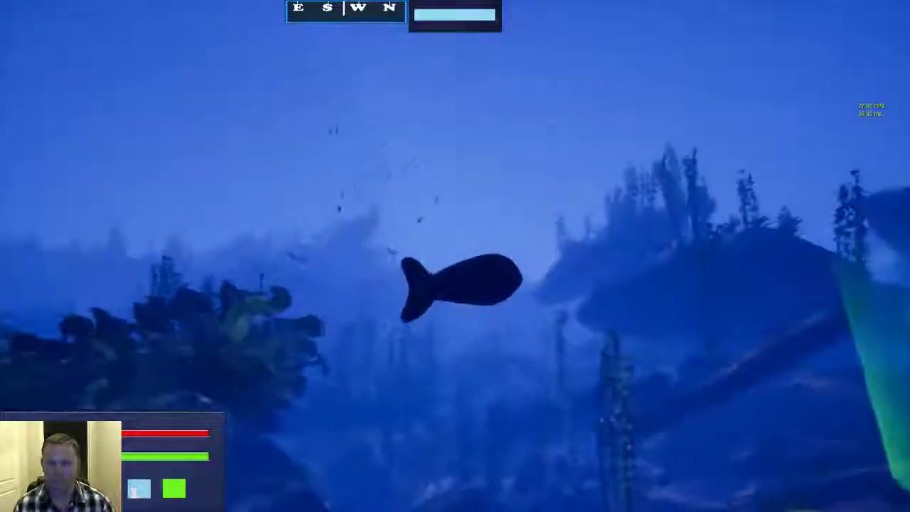
pyautogui.press('w')
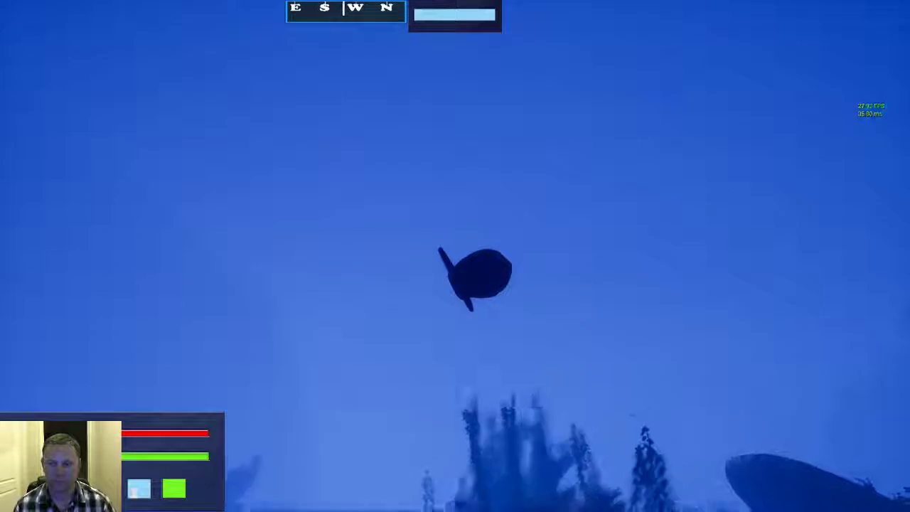
pyautogui.press('w')
pyautogui.press('w')
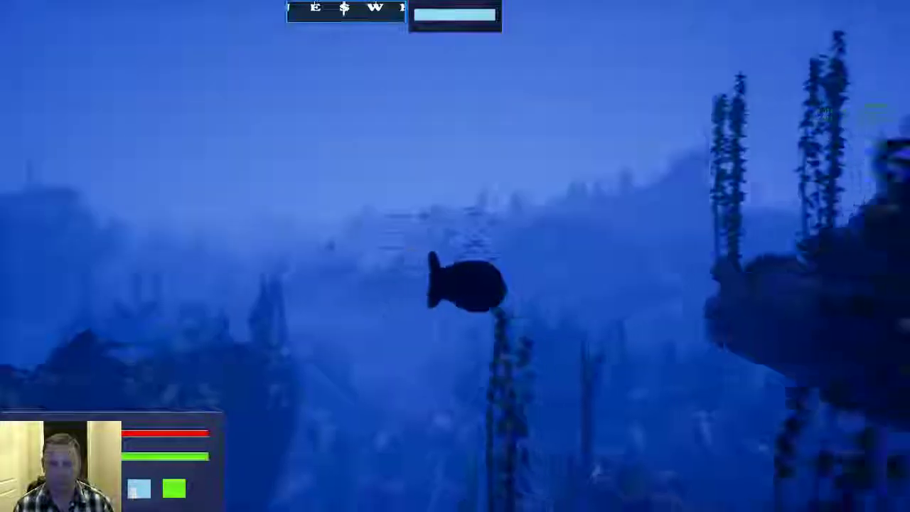
pyautogui.press('w')
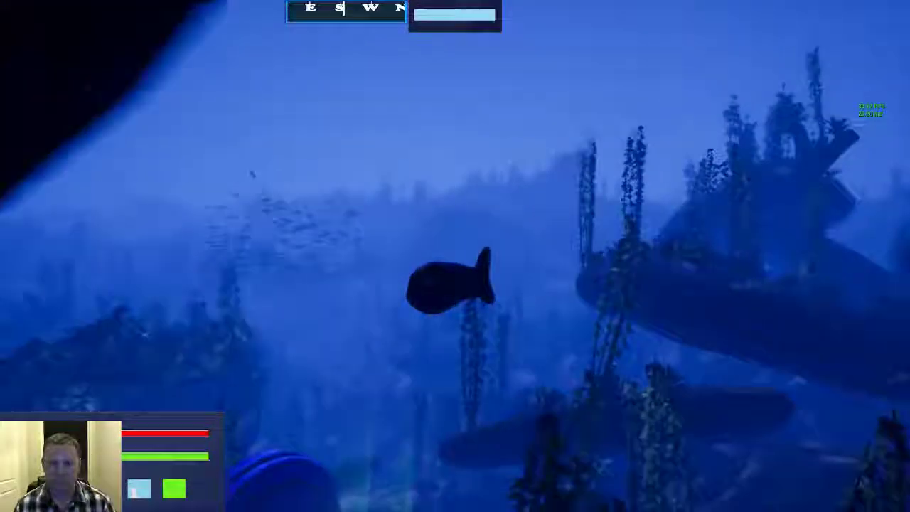
pyautogui.press('w')
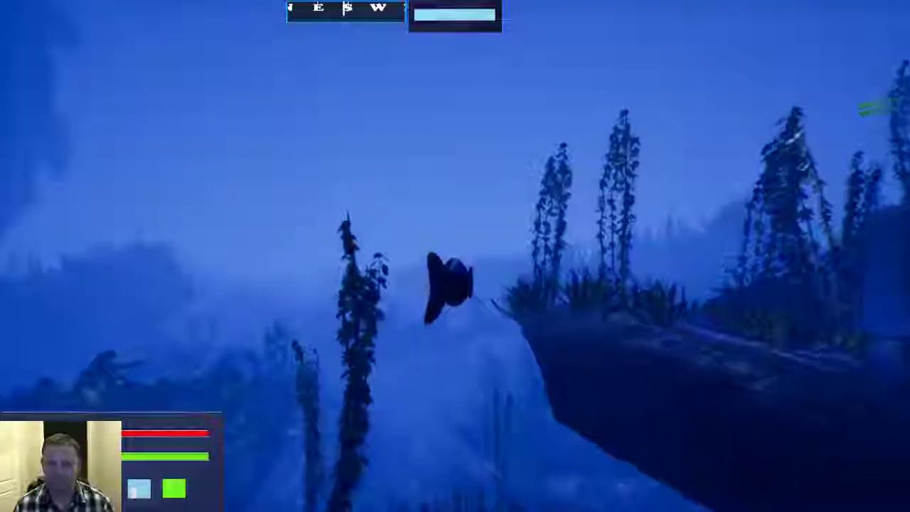
pyautogui.press('d')
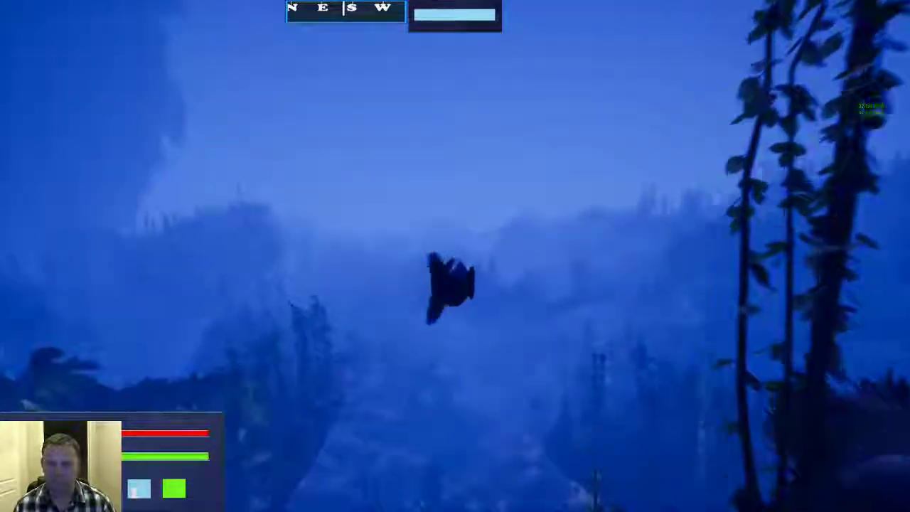
pyautogui.press('s')
pyautogui.press('w')
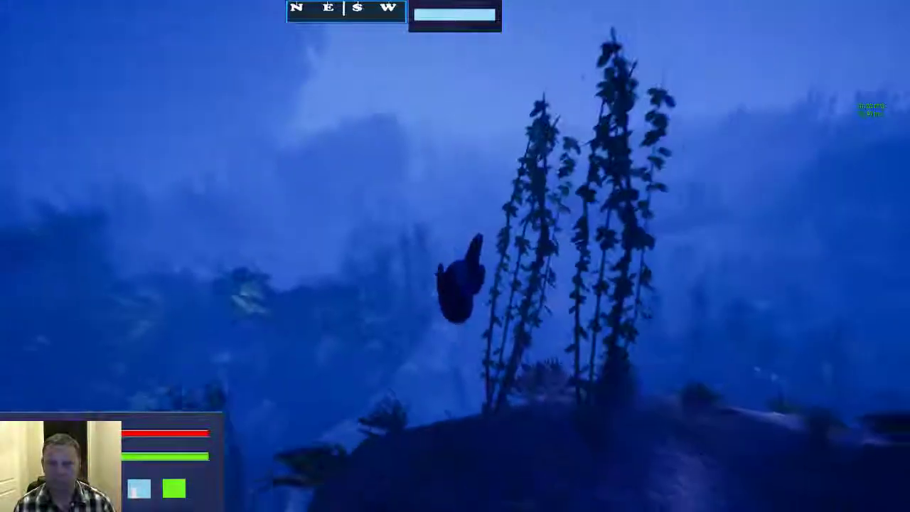
pyautogui.press('w')
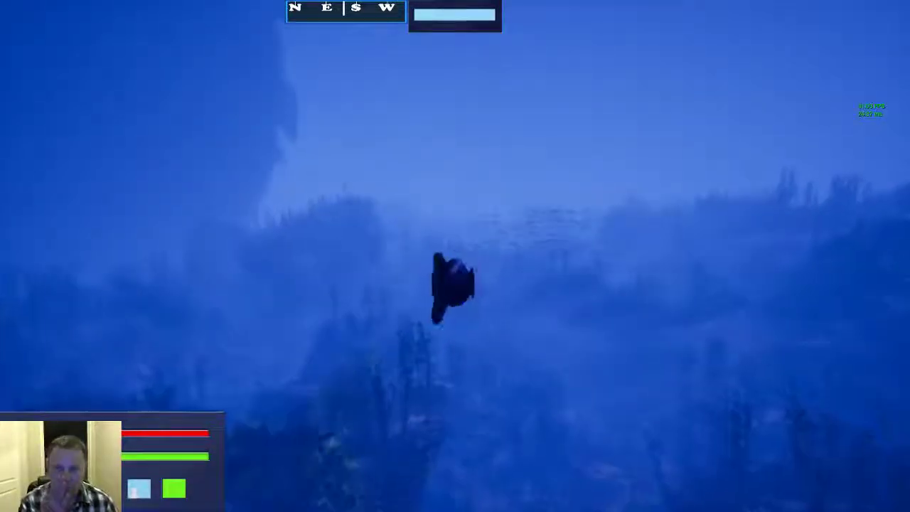
pyautogui.press('F11')
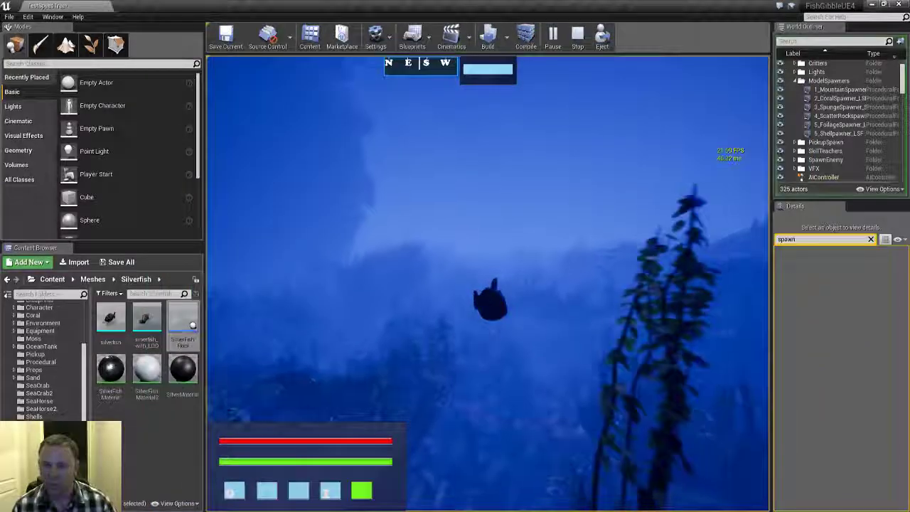